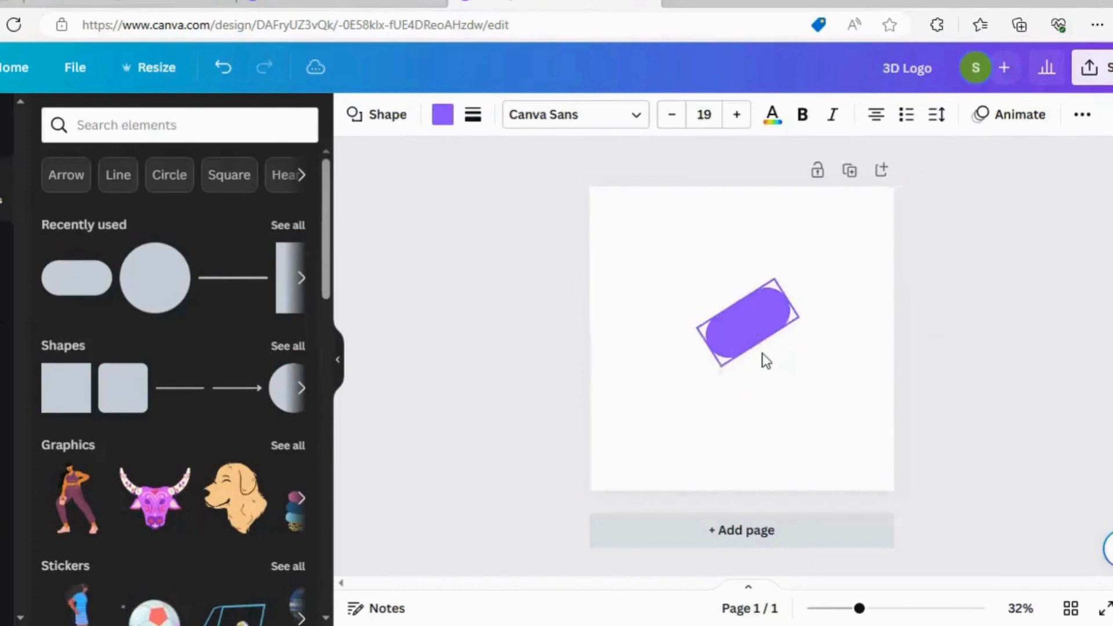
Step: Duplicate the tilted purple pill, place the two parallel with a narrow gap, and make the upper pill longer than the lower
left_click(750, 328)
left_click_drag(738, 307, 787, 262)
left_click_drag(691, 332, 687, 334)
left_click_drag(790, 262, 792, 258)
left_click_drag(784, 304, 777, 308)
left_click(671, 365)
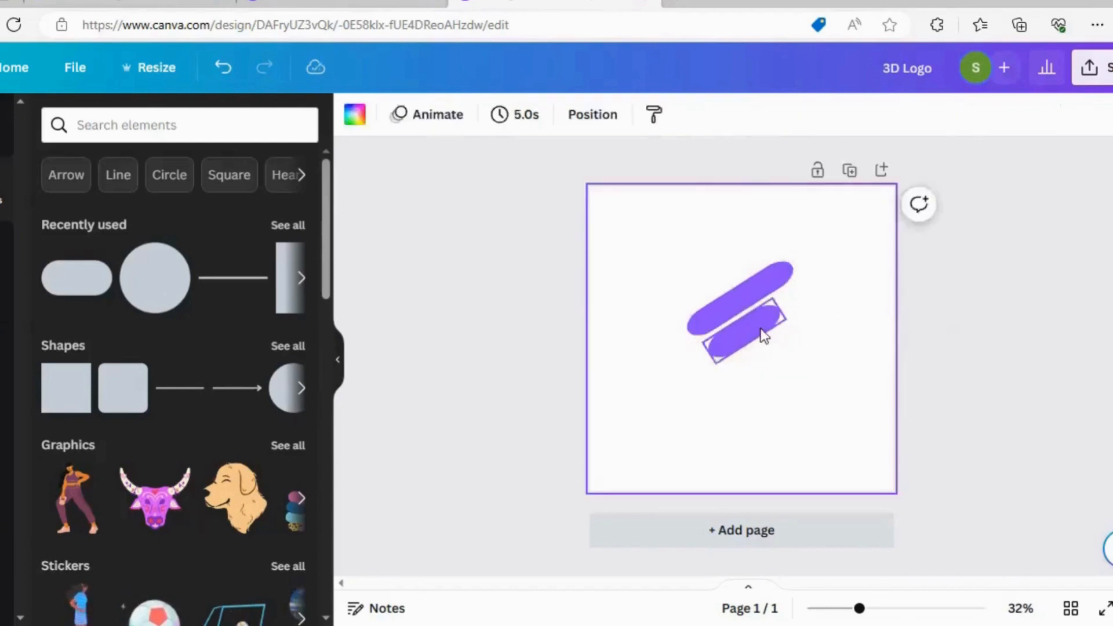
Step: Duplicate the lower pill as a short pill beyond its upper-right end, keeping the same tilt
left_click(758, 327)
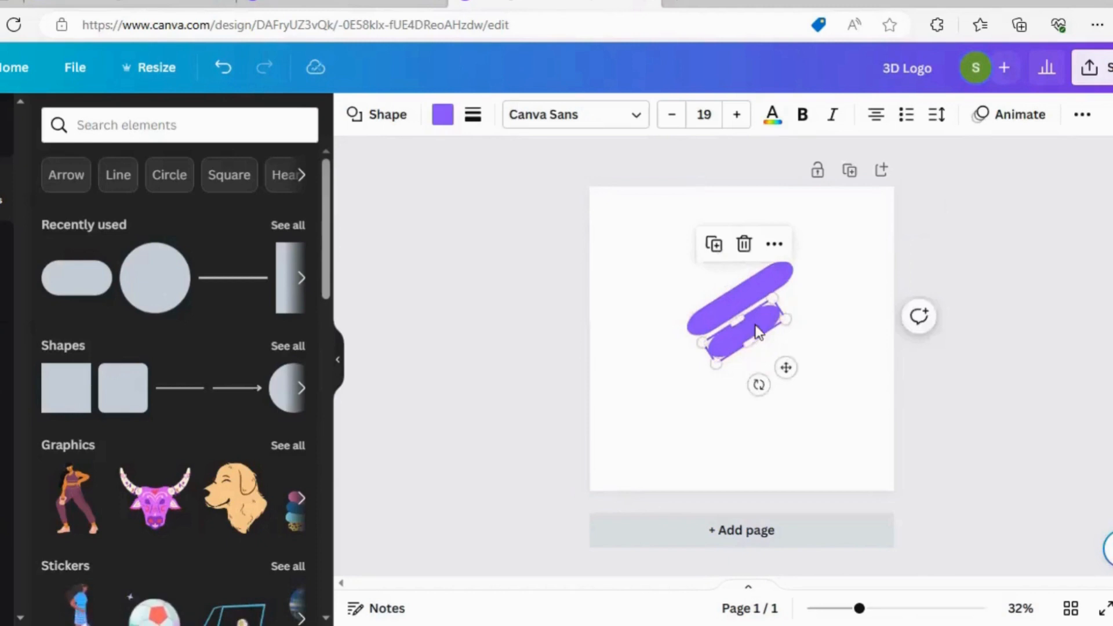
left_click_drag(758, 323, 807, 293)
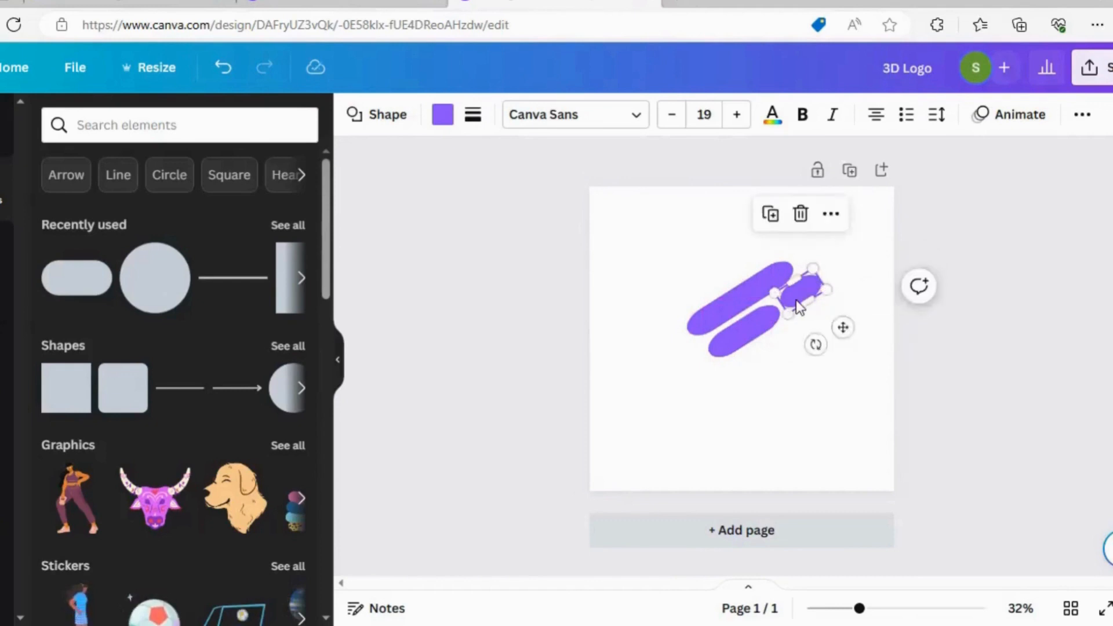
key("Escape")
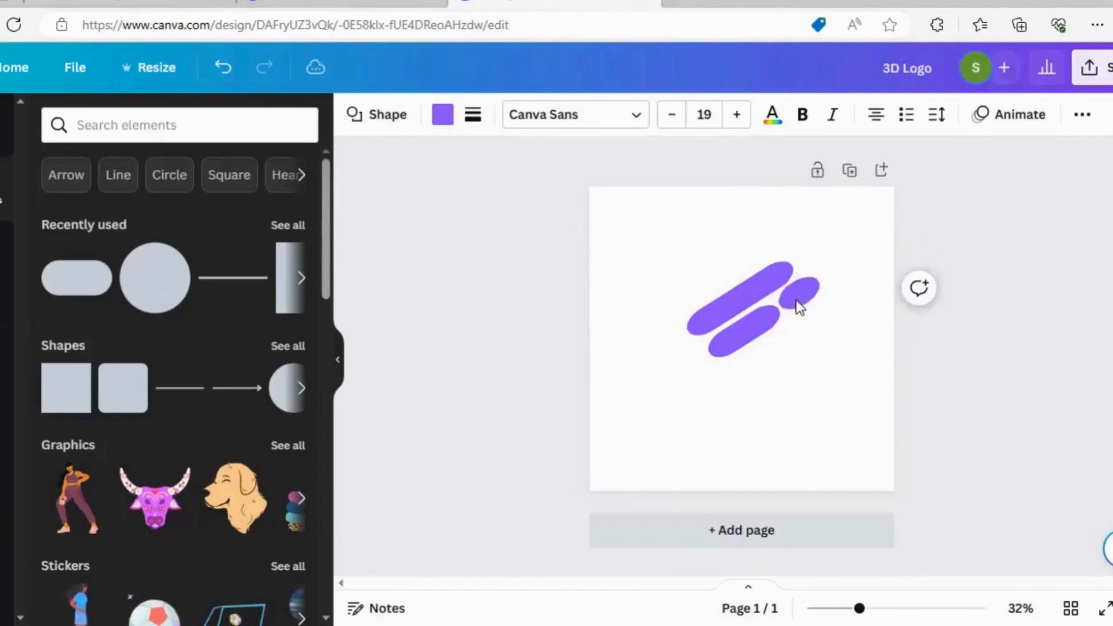
left_click(796, 300)
key("Escape")
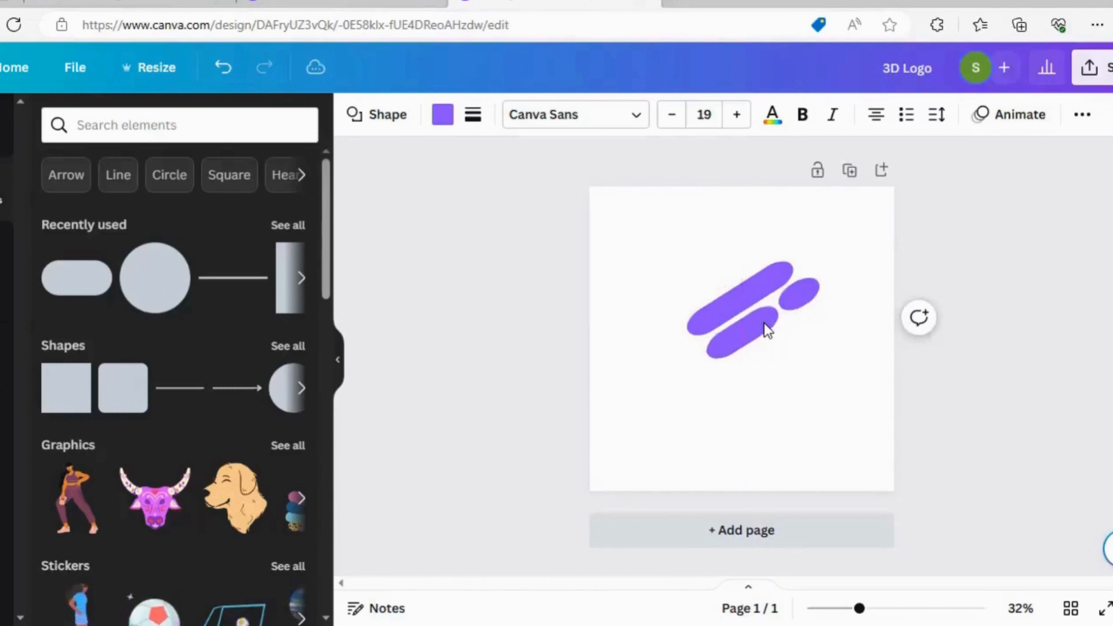
Step: Extend the upper long pill slightly at its upper-right end
left_click(776, 319)
left_click(783, 273)
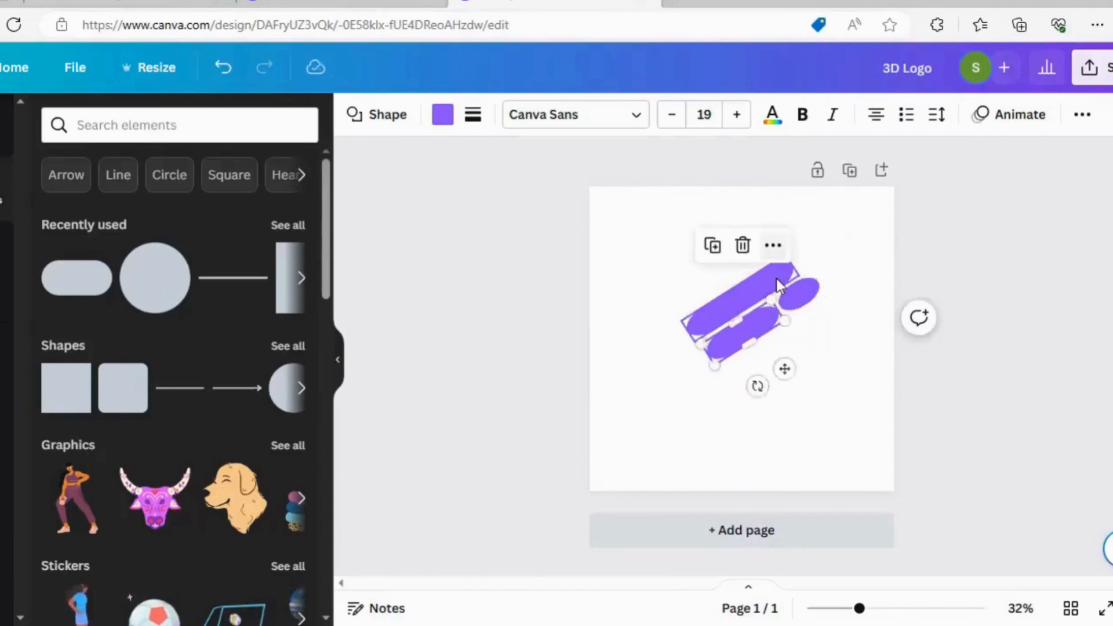
left_click_drag(793, 262, 794, 259)
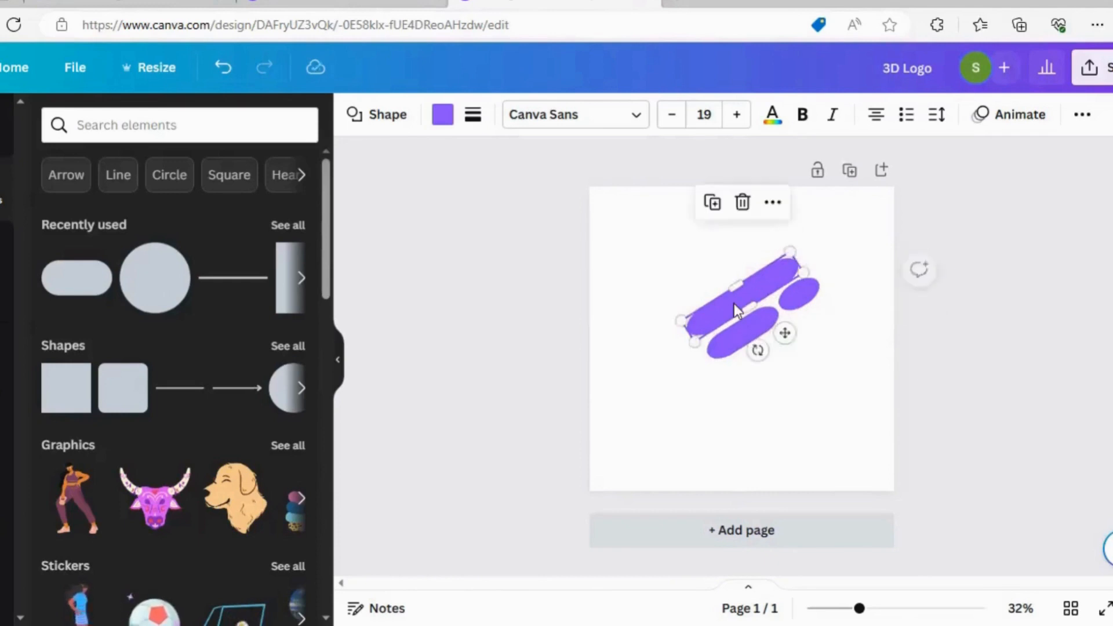
key("Escape")
left_click(738, 301)
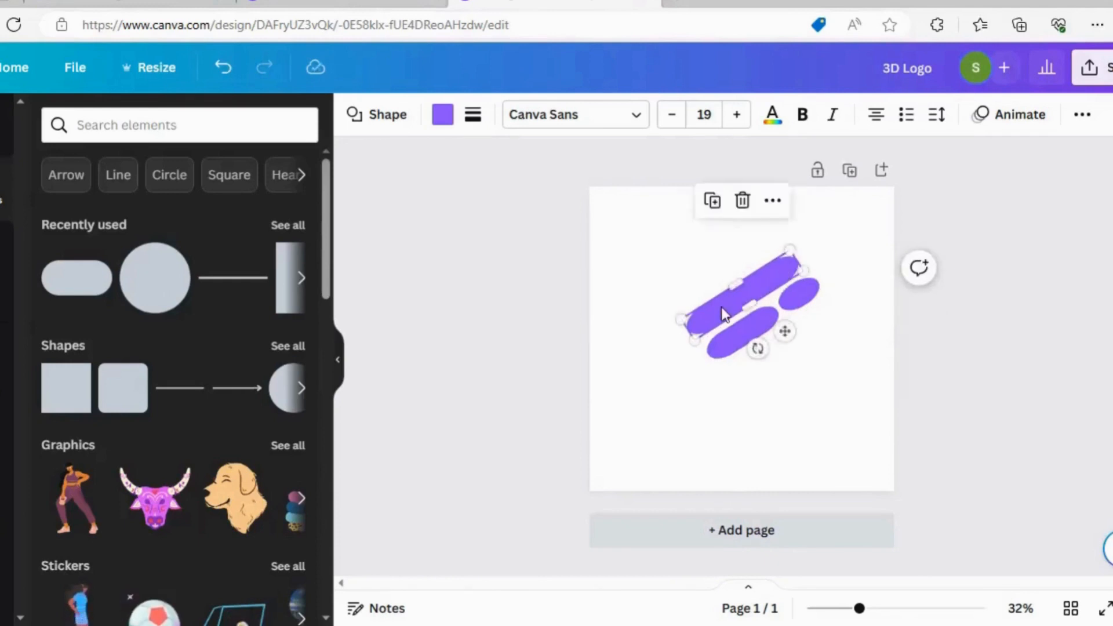
Step: Resize the lower long pill to about 299 wide by 90 high, leaving a small gap to the short pill
left_click(790, 300)
mouse_move(784, 303)
left_mouse_down()
mouse_move(767, 320)
mouse_move(774, 310)
left_mouse_up()
left_click(769, 322)
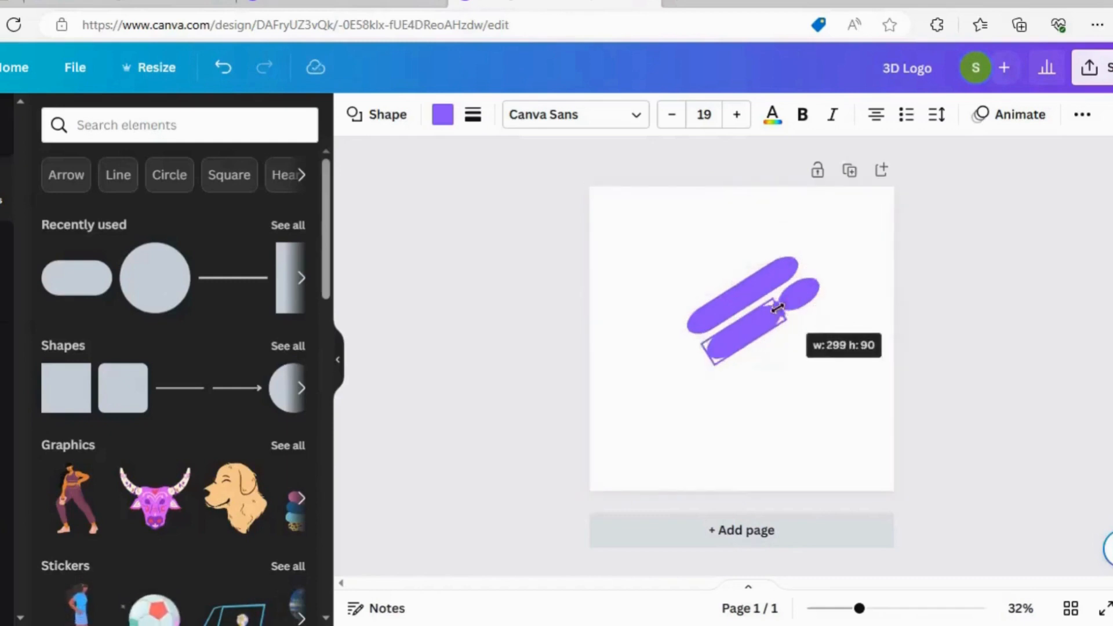
left_click(817, 305)
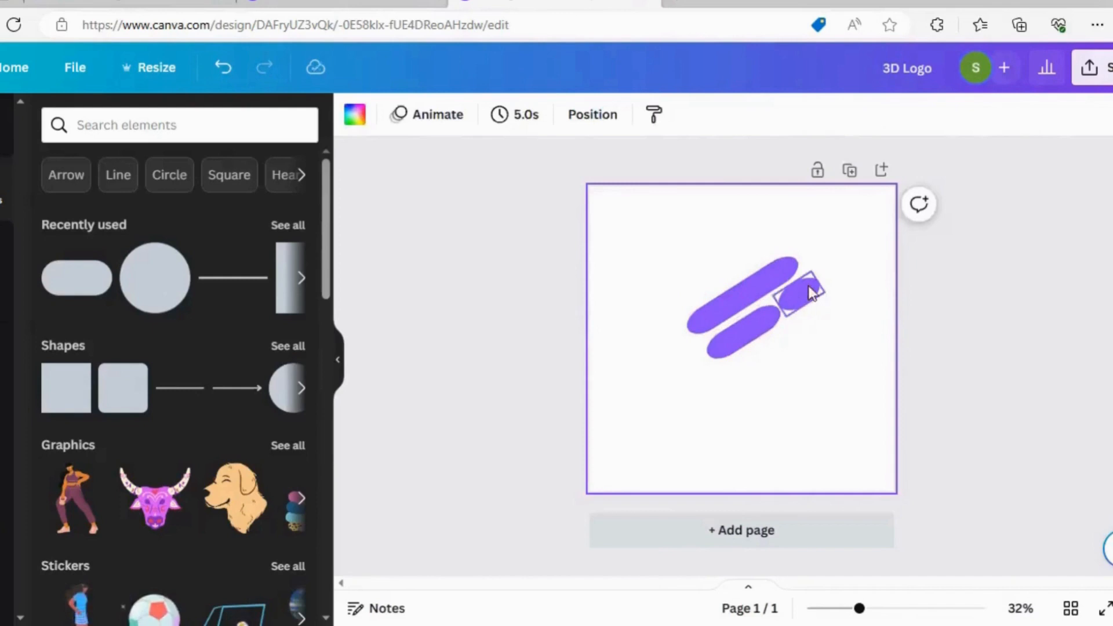
Step: Shorten the upper long pill slightly at its upper-right end
left_click(809, 298)
left_click(793, 257)
left_click_drag(793, 258, 788, 264)
left_click(671, 279)
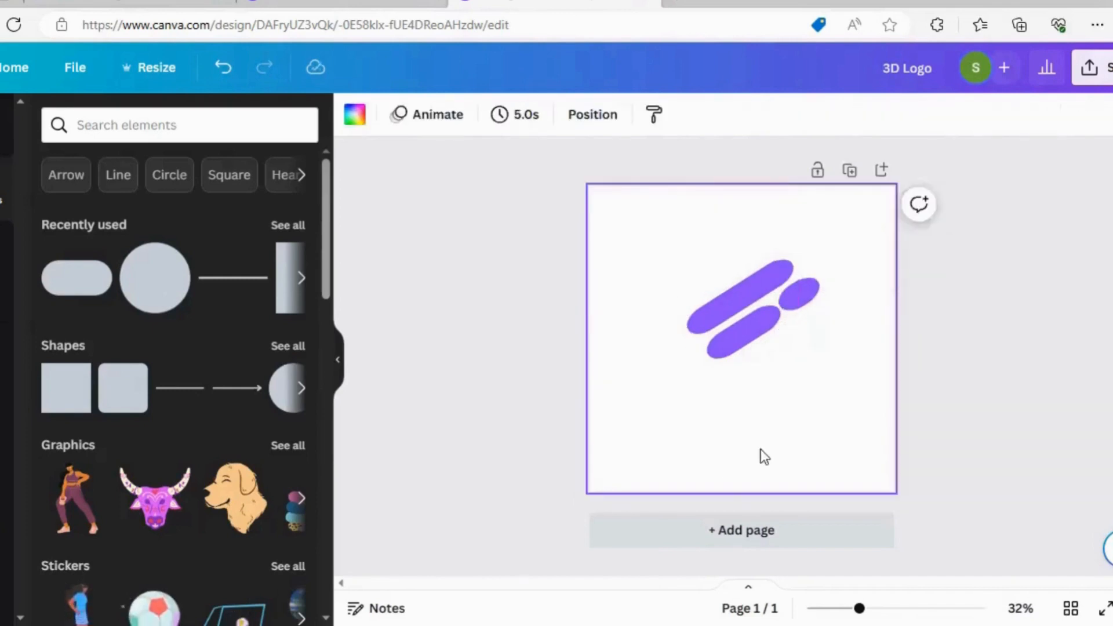
Step: Select all three pills and move them together slightly down and to the left on the page
left_click_drag(666, 280, 821, 349)
left_click_drag(735, 340, 727, 352)
left_click(624, 295)
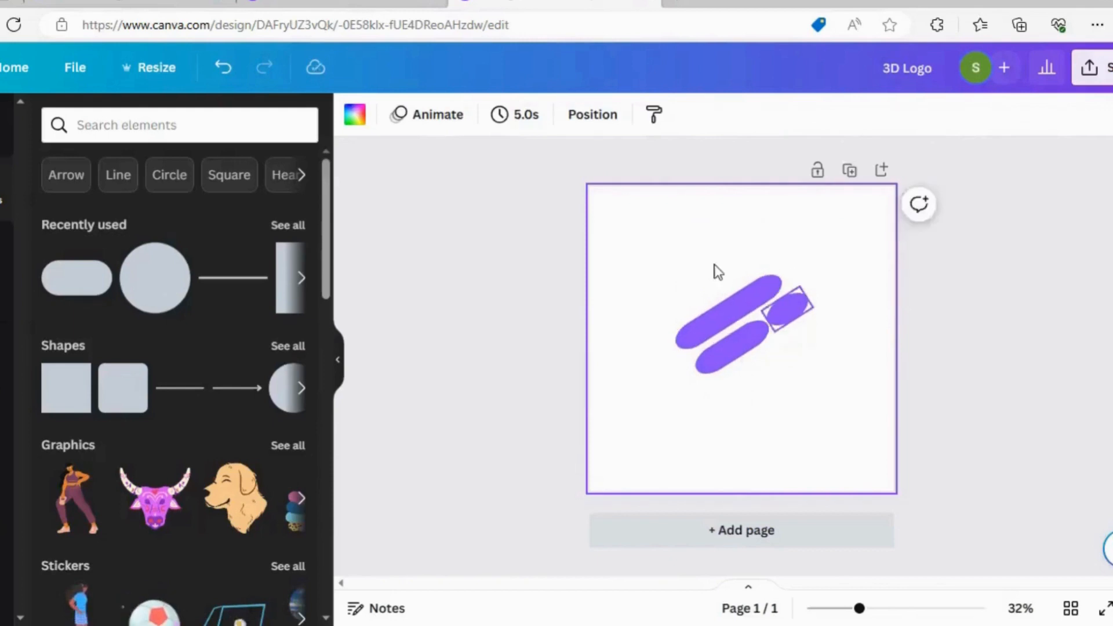
left_click(787, 309)
left_click_drag(780, 299, 738, 307)
key("ctrl+z")
key("ctrl+z")
left_click(797, 343)
left_click(651, 313)
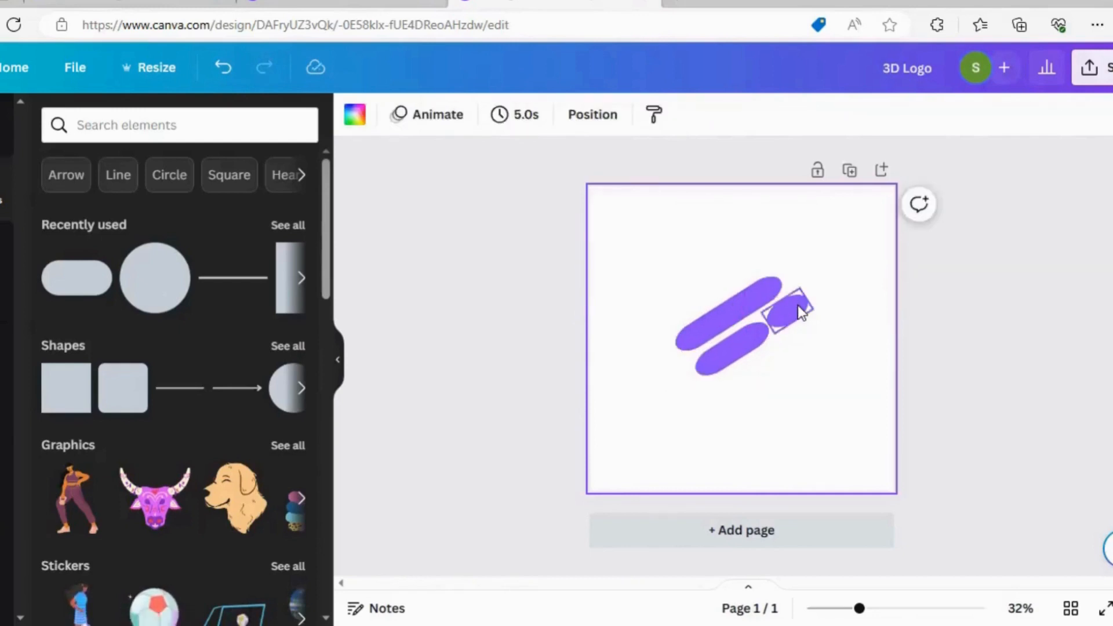
Step: Duplicate the short pill and place the copy above the upper-left side of the longest pill
left_click(798, 305)
left_click_drag(809, 302, 732, 276)
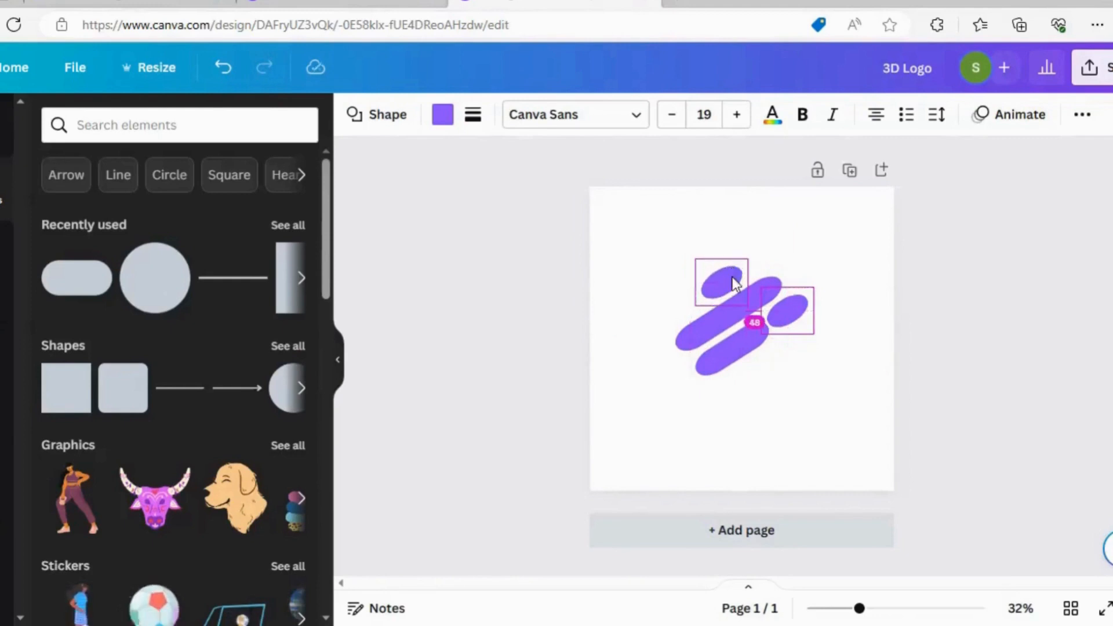
left_click(654, 405)
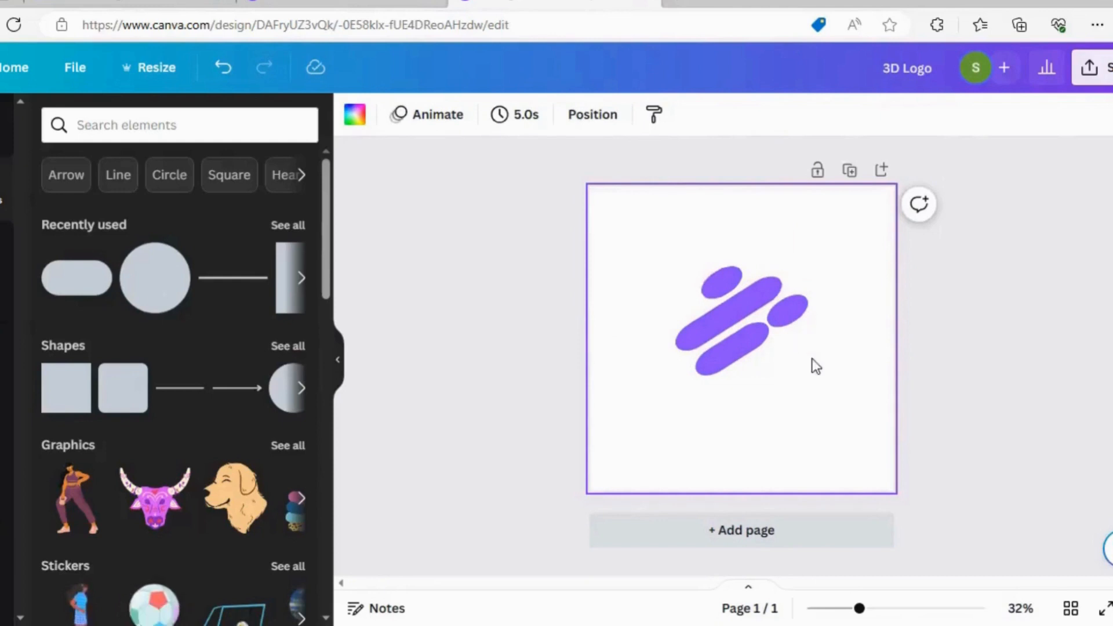
Step: Move all four pills together slightly upward, keeping the group centred horizontally on the page
left_click_drag(802, 380, 671, 236)
left_click_drag(731, 313, 731, 299)
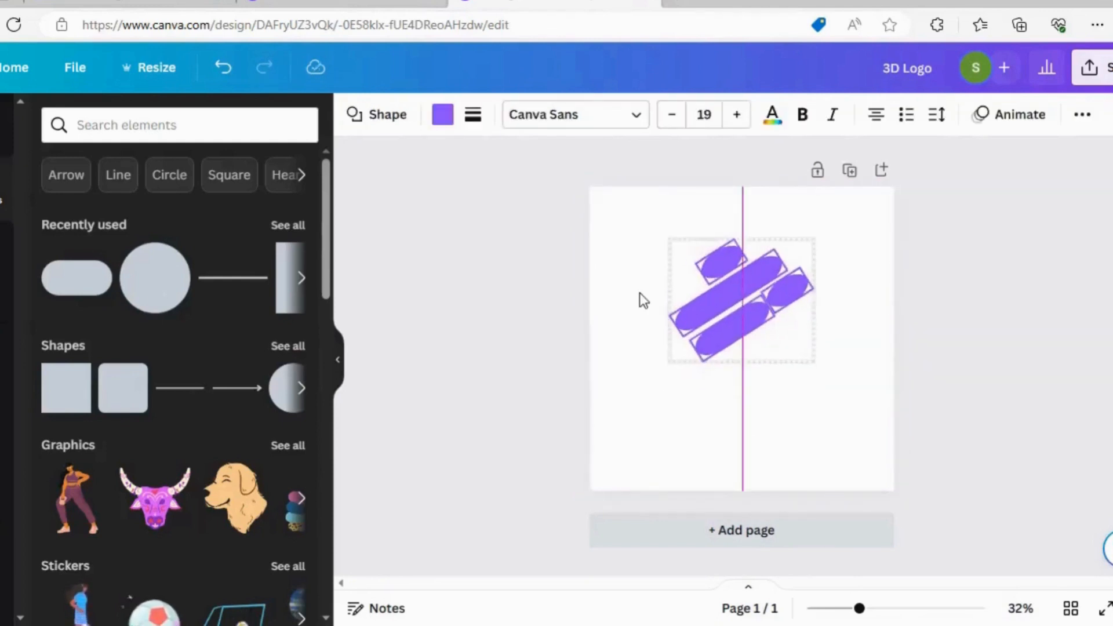
left_click(681, 453)
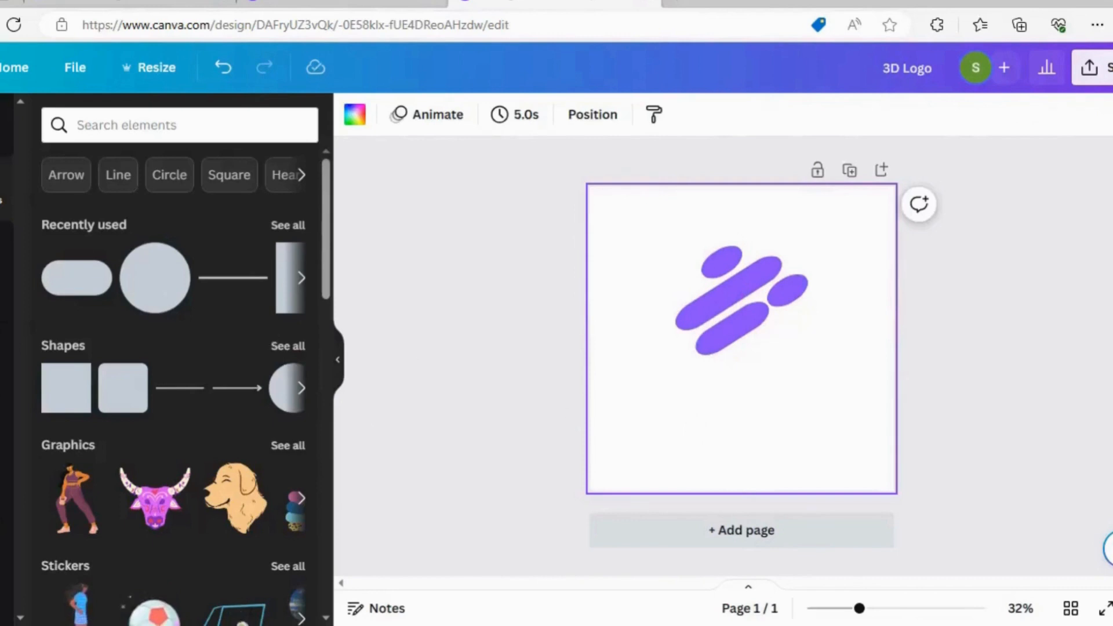
Step: Add a heading reading "Astrotech" and place it directly below the pill emblem
left_click(3, 253)
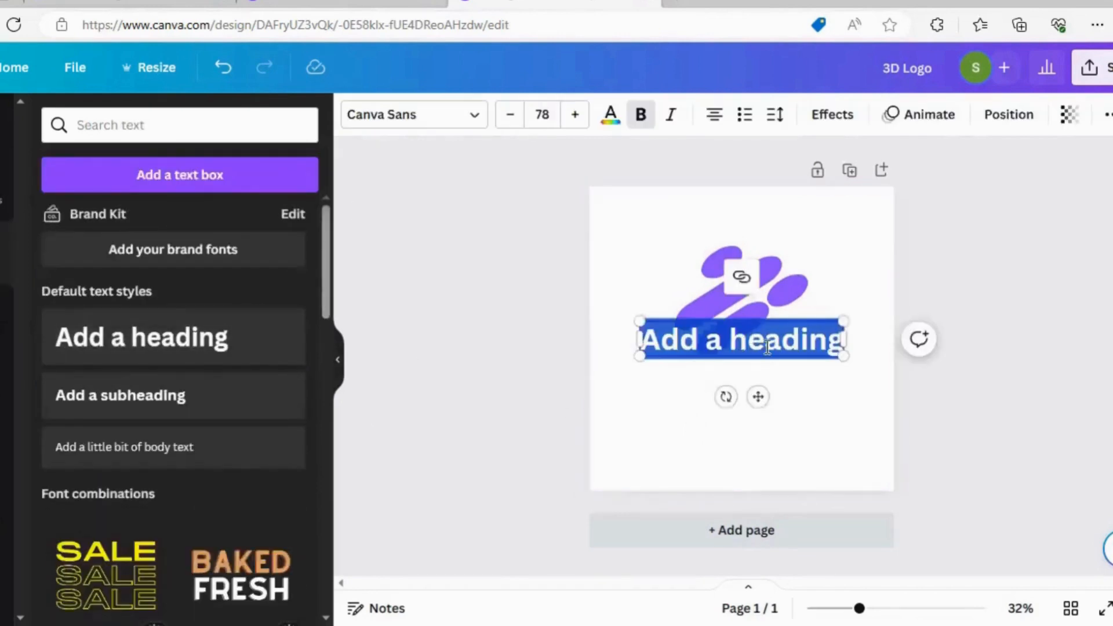
type("A")
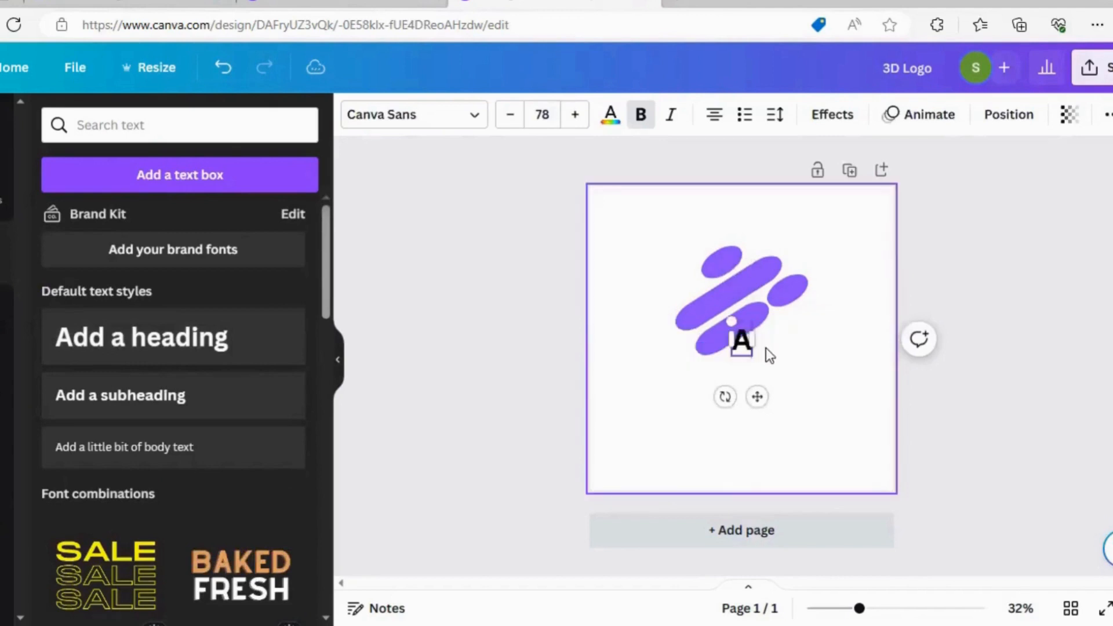
type("s")
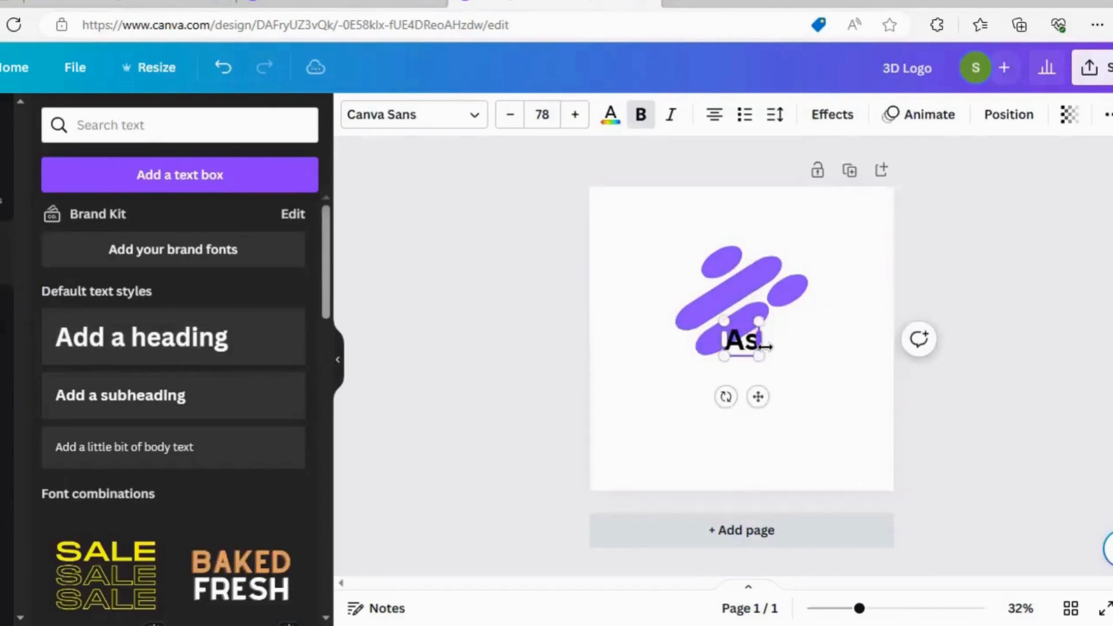
type("trotech")
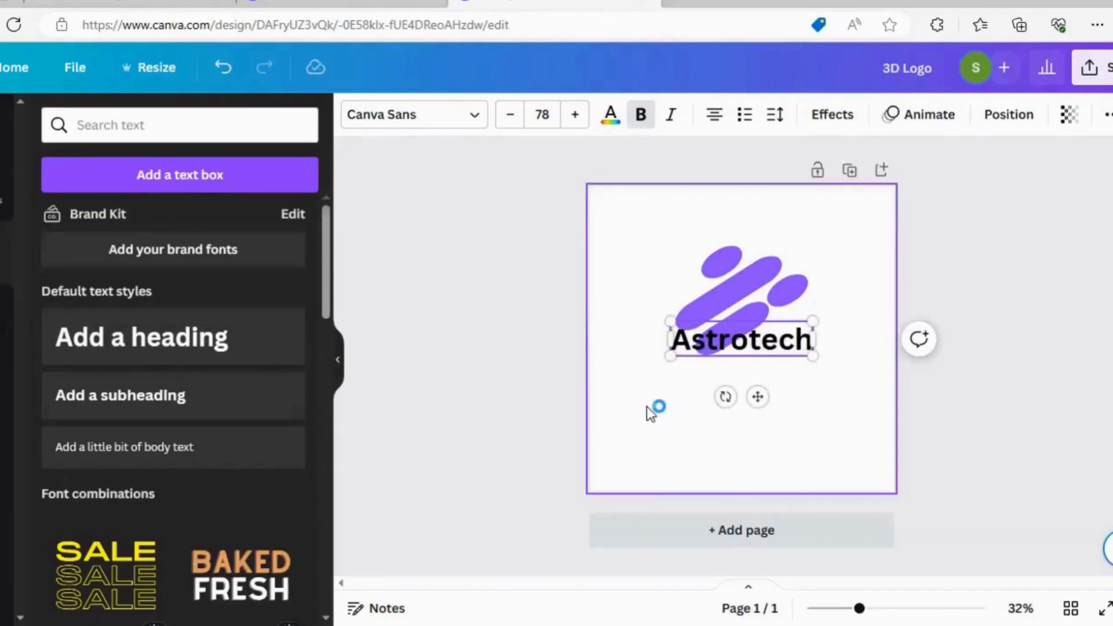
left_click(661, 377)
left_click_drag(771, 347, 771, 371)
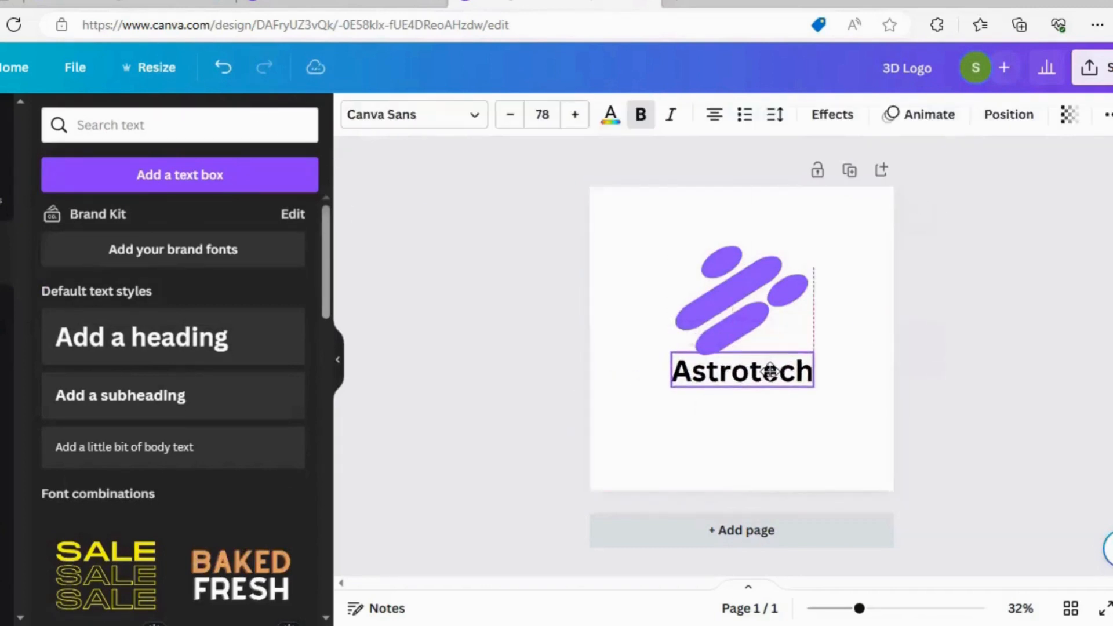
Step: Set the "Astrotech" heading's font to Archivo Black
left_click(463, 117)
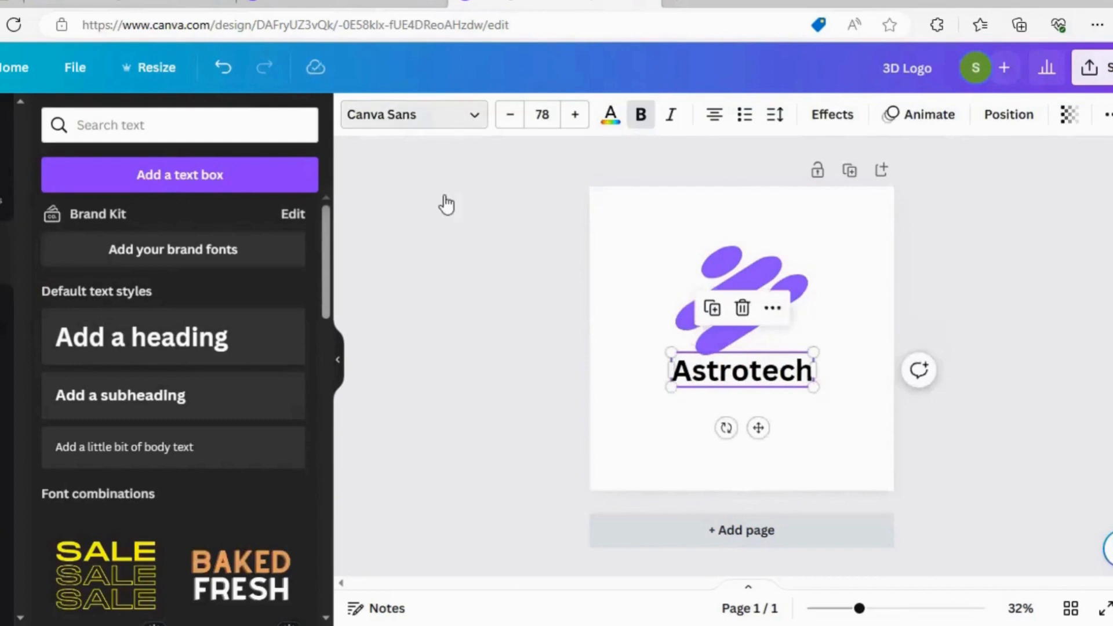
left_click(154, 355)
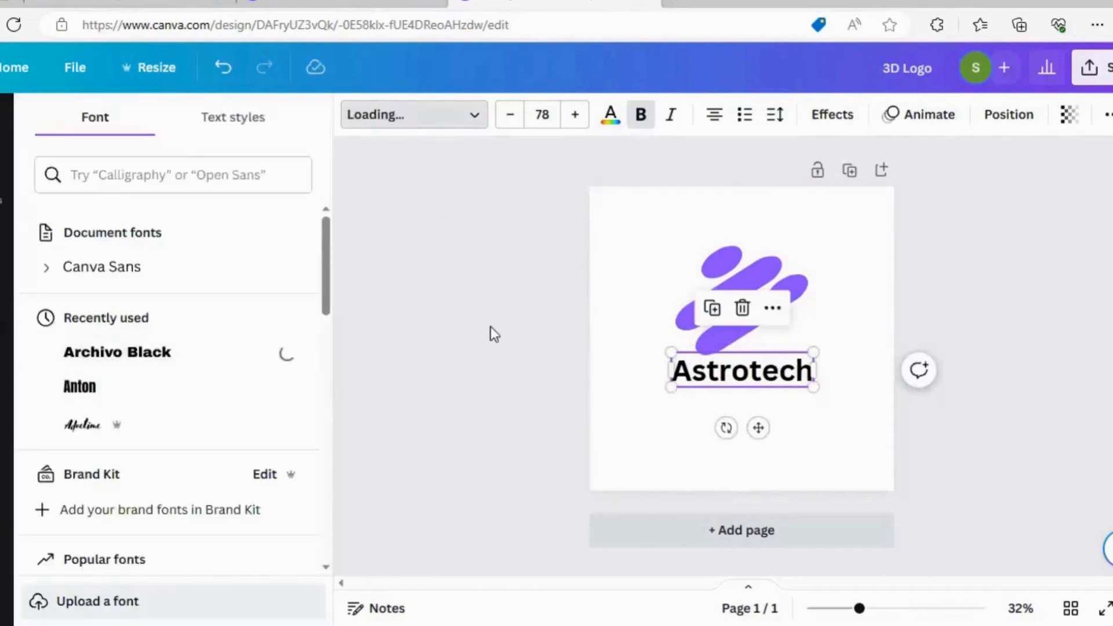
key("Down")
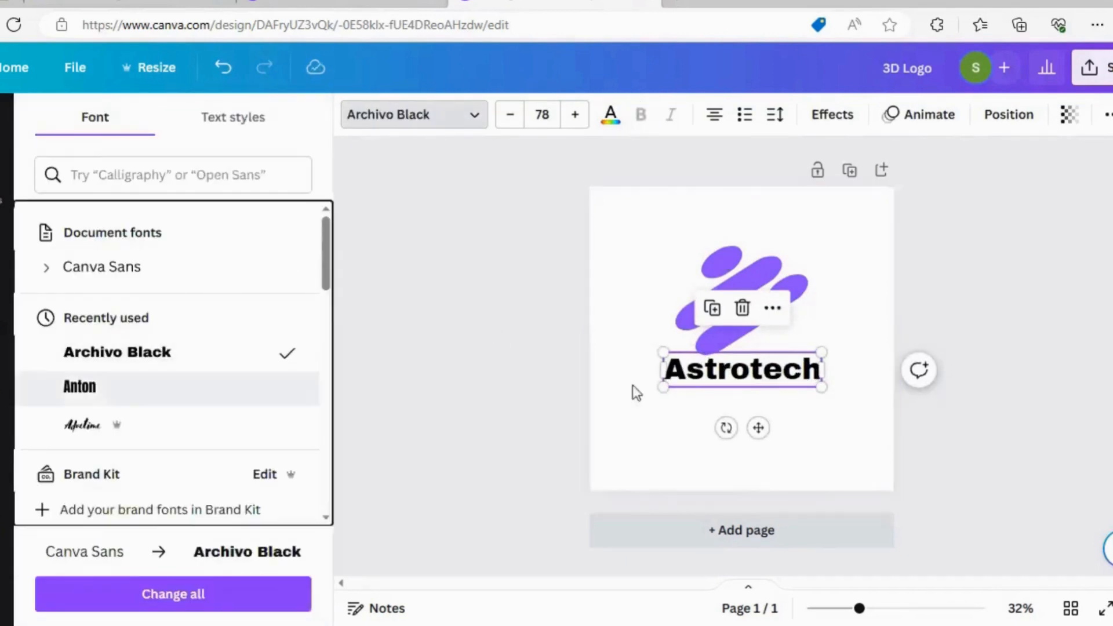
left_click(756, 374)
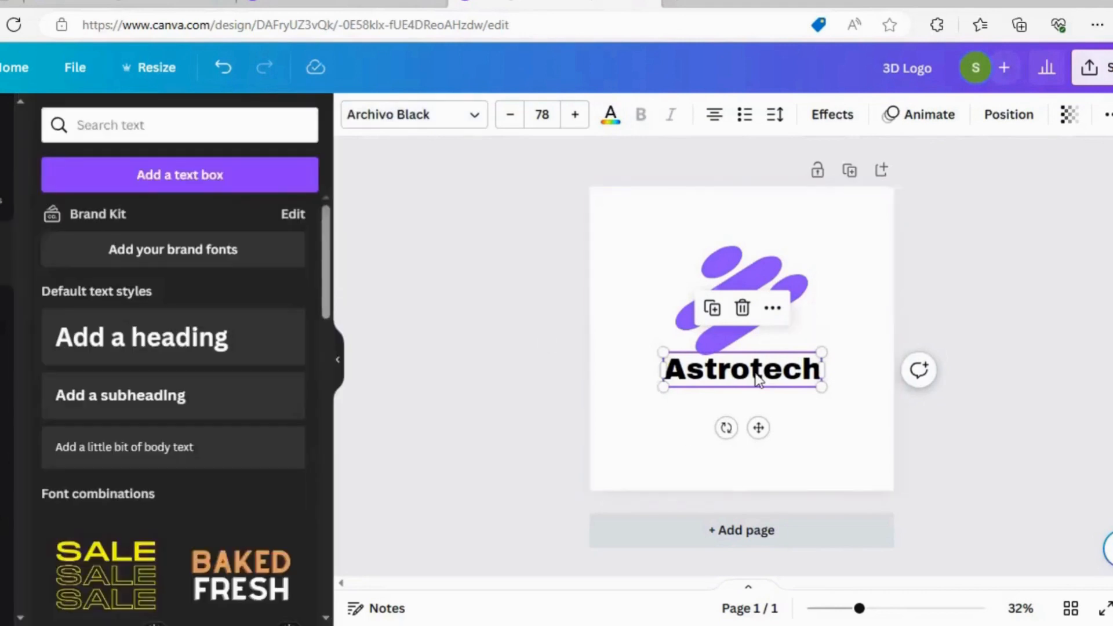
left_click(608, 396)
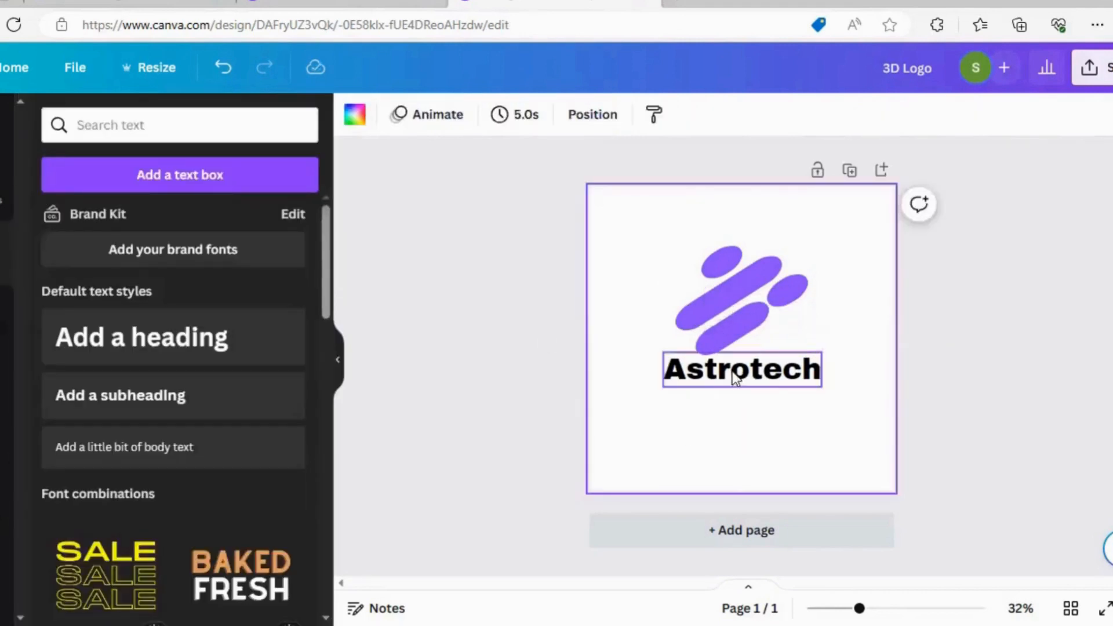
Step: Move the "Astrotech" heading slightly down to widen the gap to the emblem, centred horizontally on the page
left_click_drag(732, 371, 733, 381)
left_click(647, 325)
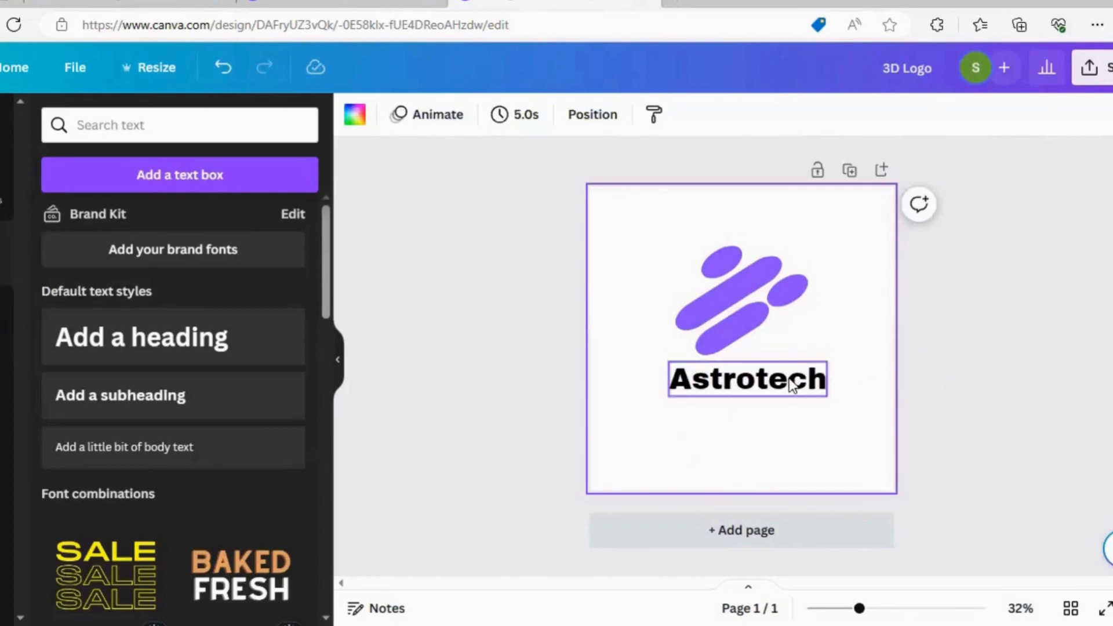
left_click_drag(783, 386, 778, 381)
left_click(629, 290)
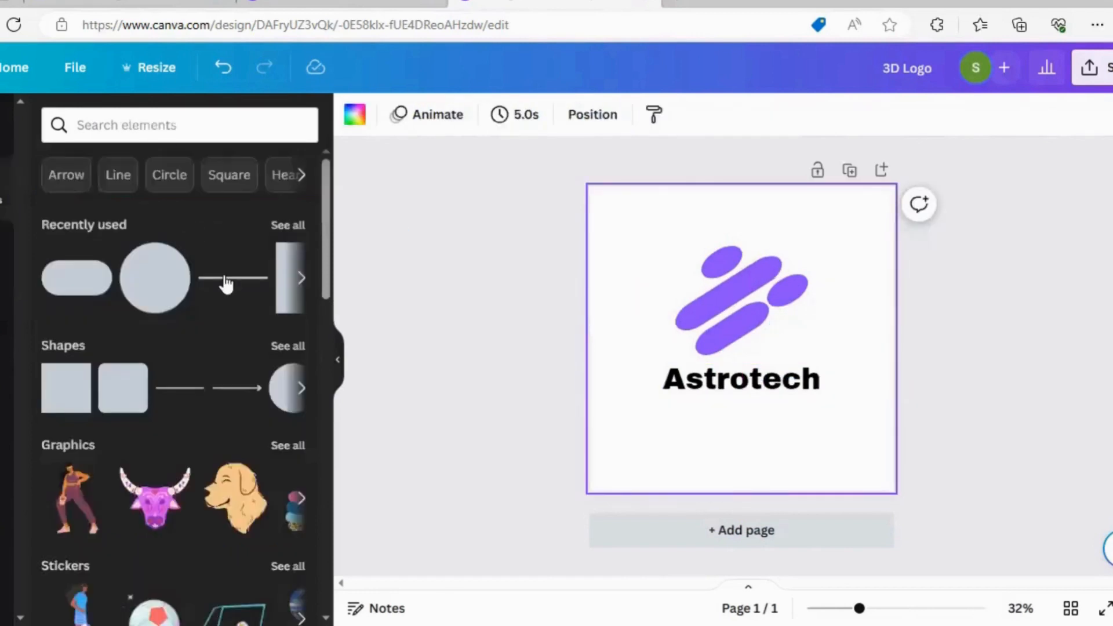
left_click(226, 284)
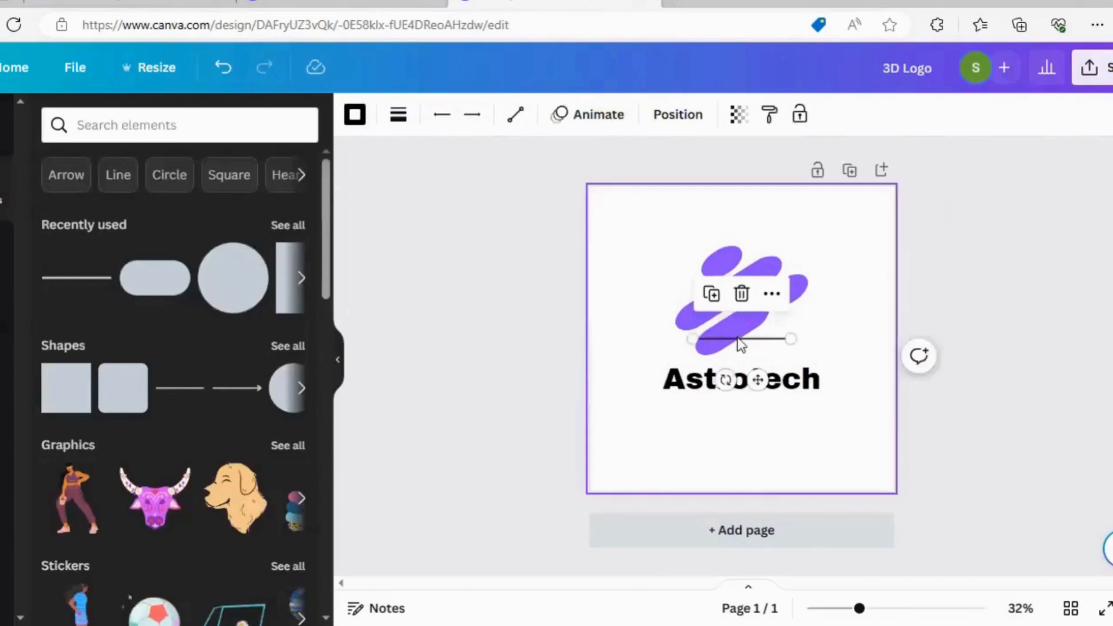
left_click_drag(738, 342, 673, 398)
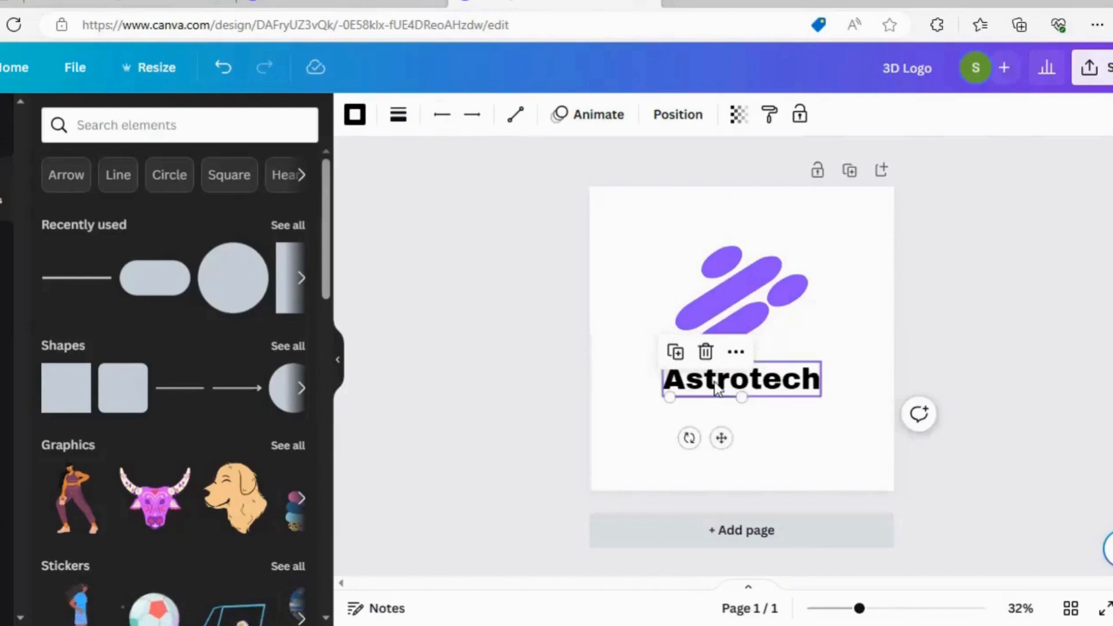
key("Delete")
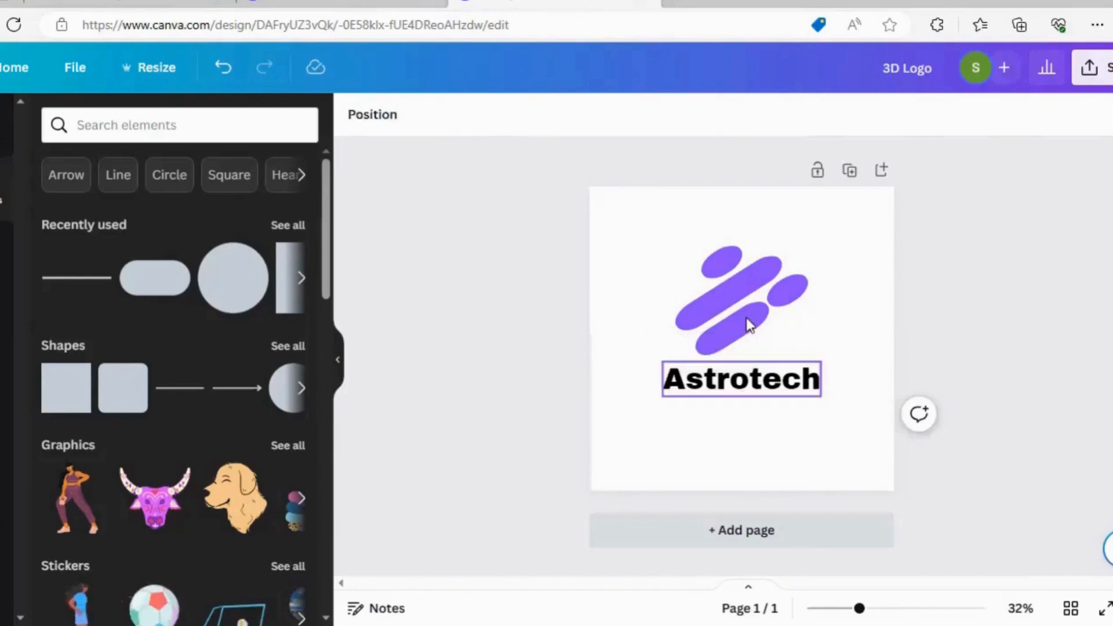
Step: Fill the lower long pill with the default purple-to-light-blue gradient
left_click(747, 318)
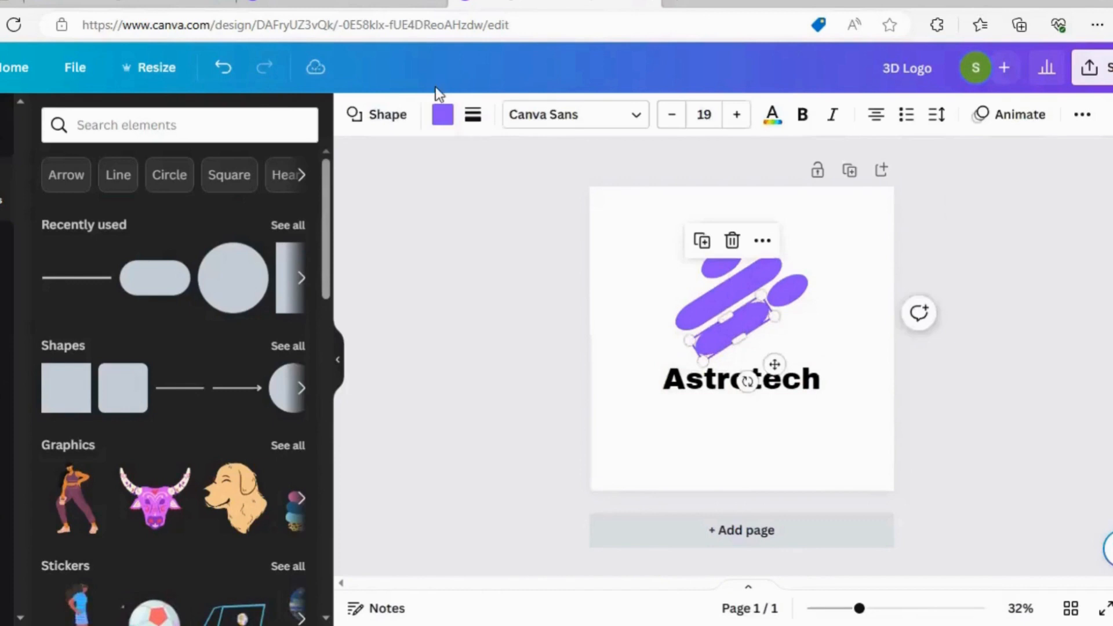
left_click(442, 116)
scroll(339, 313, "down", 4)
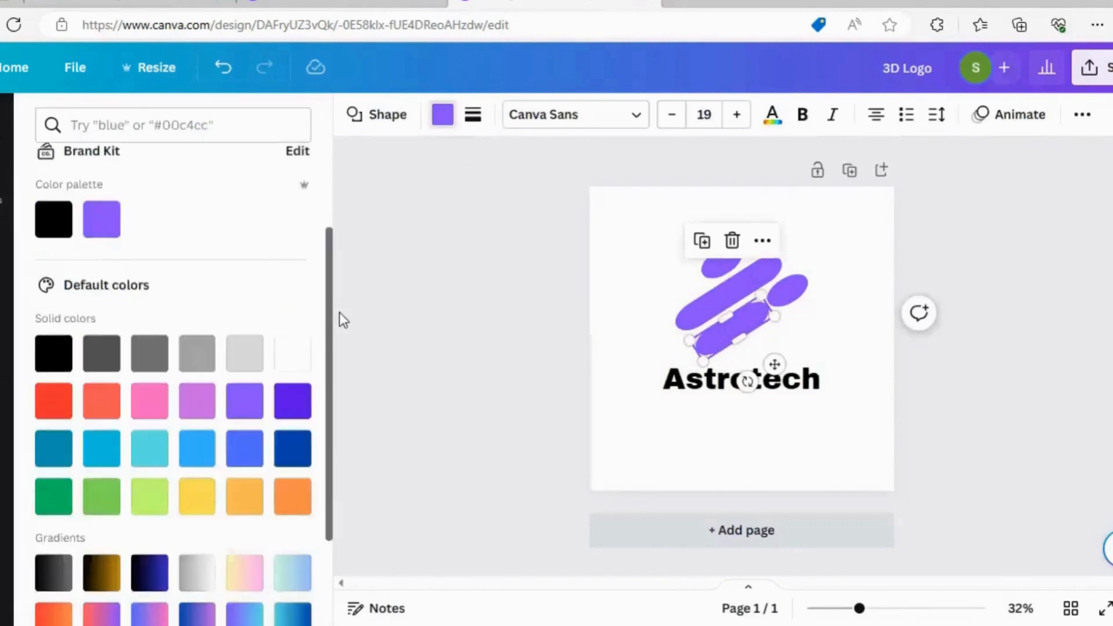
left_click(248, 555)
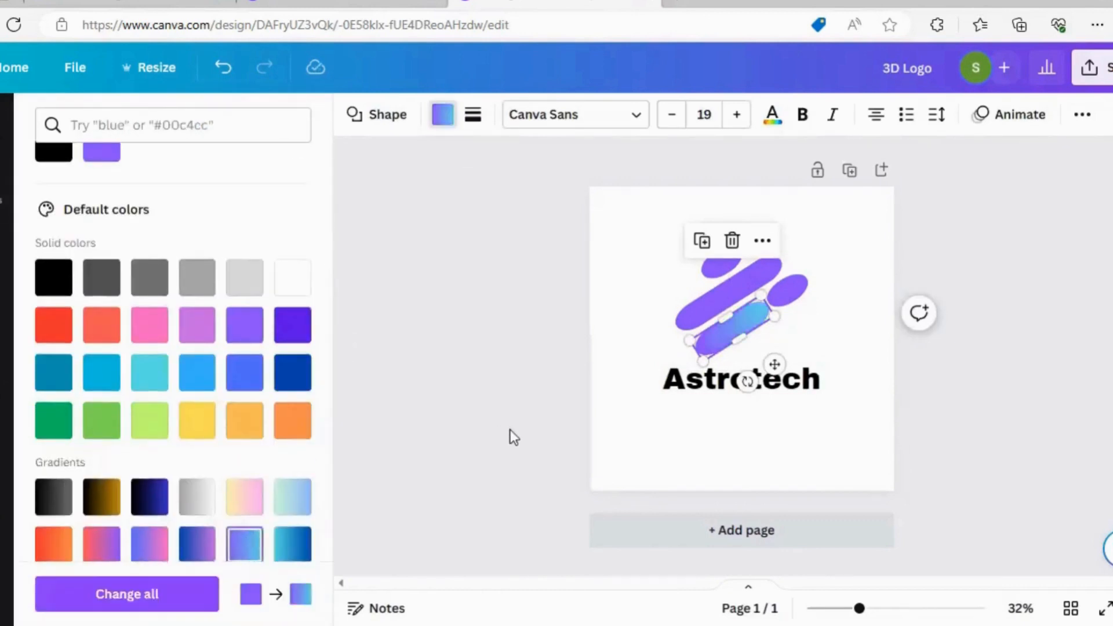
Step: Fill the upper long pill with the default dark-blue-to-pink-violet linear gradient (#004aad, #cb6ce6)
left_click(511, 430)
left_click(851, 262)
left_click(731, 284)
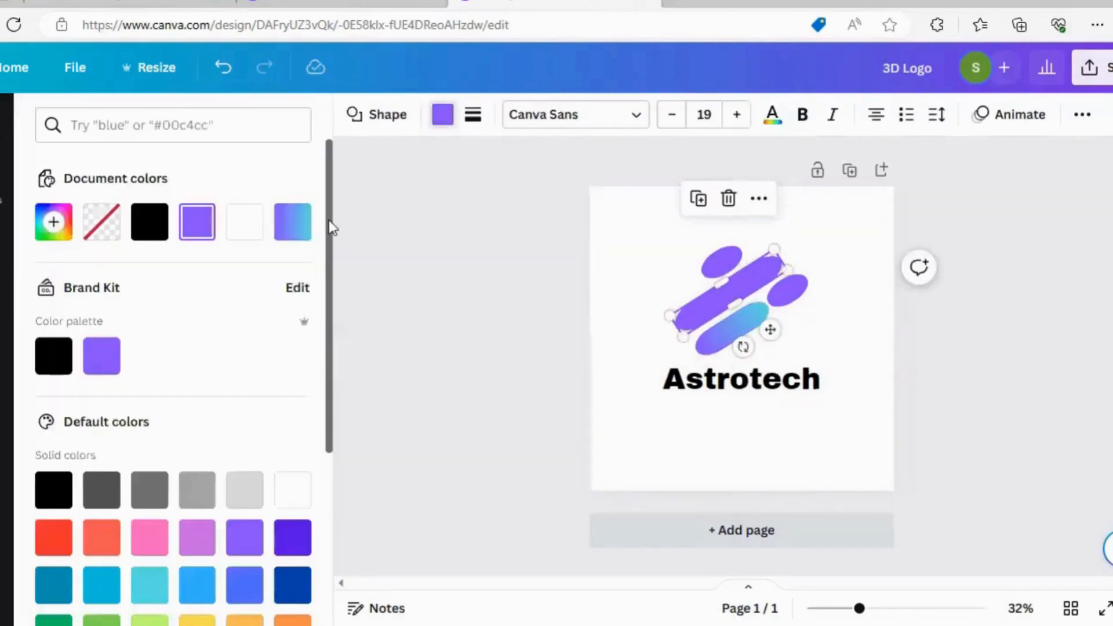
left_click_drag(330, 310, 334, 482)
left_click(191, 508)
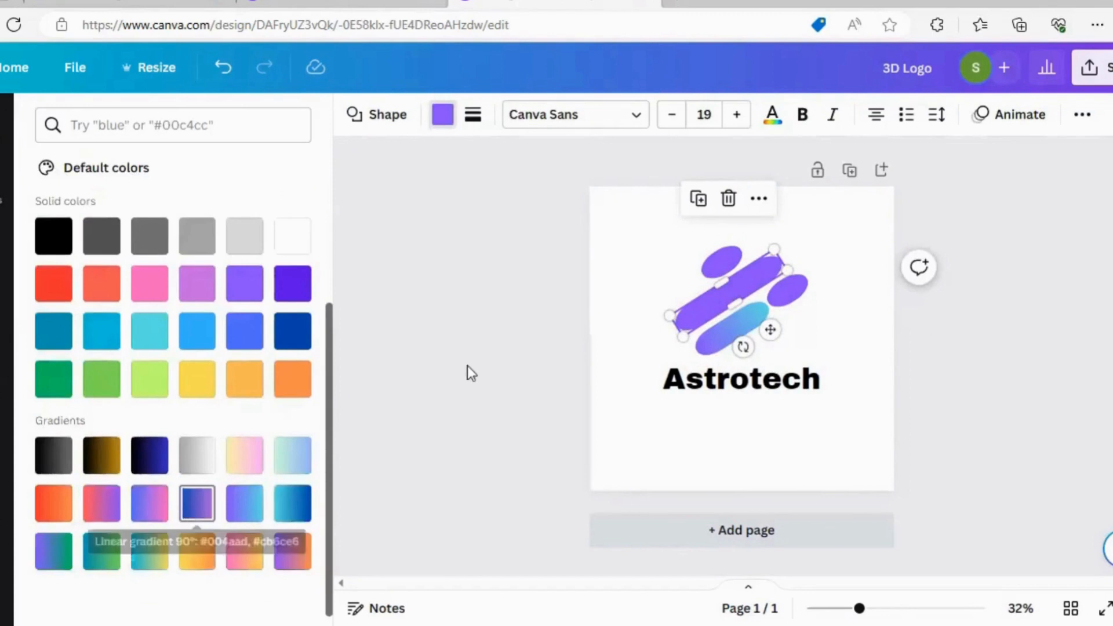
left_click(472, 399)
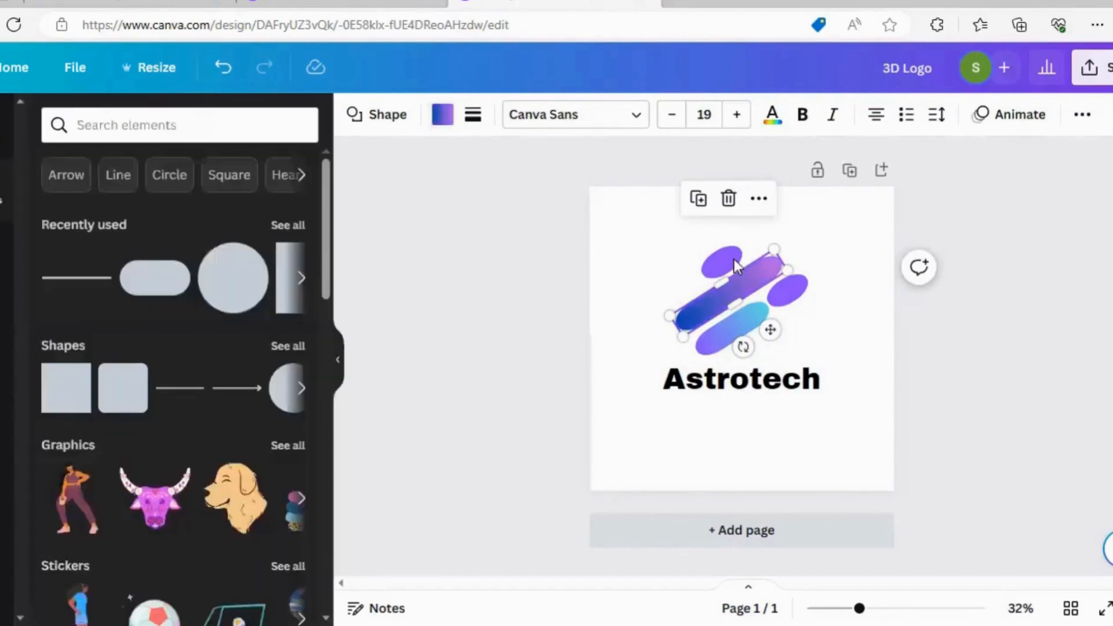
Step: Fill the small pill at the top of the emblem with the document's purple-to-light-blue gradient and open its gradient settings
left_click(443, 118)
left_click(293, 228)
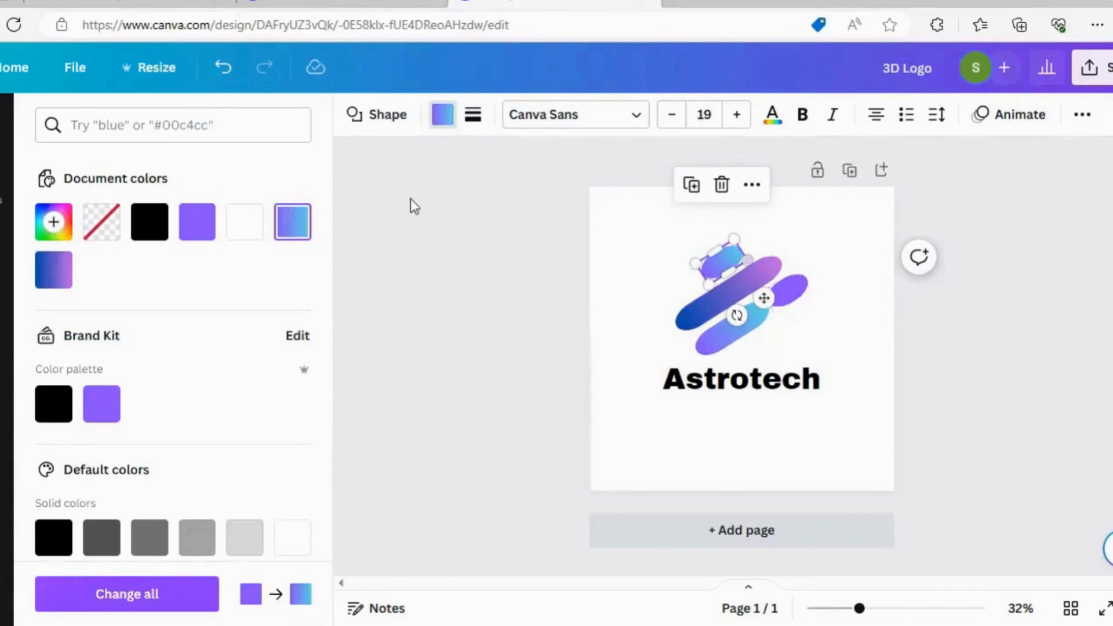
left_click(290, 222)
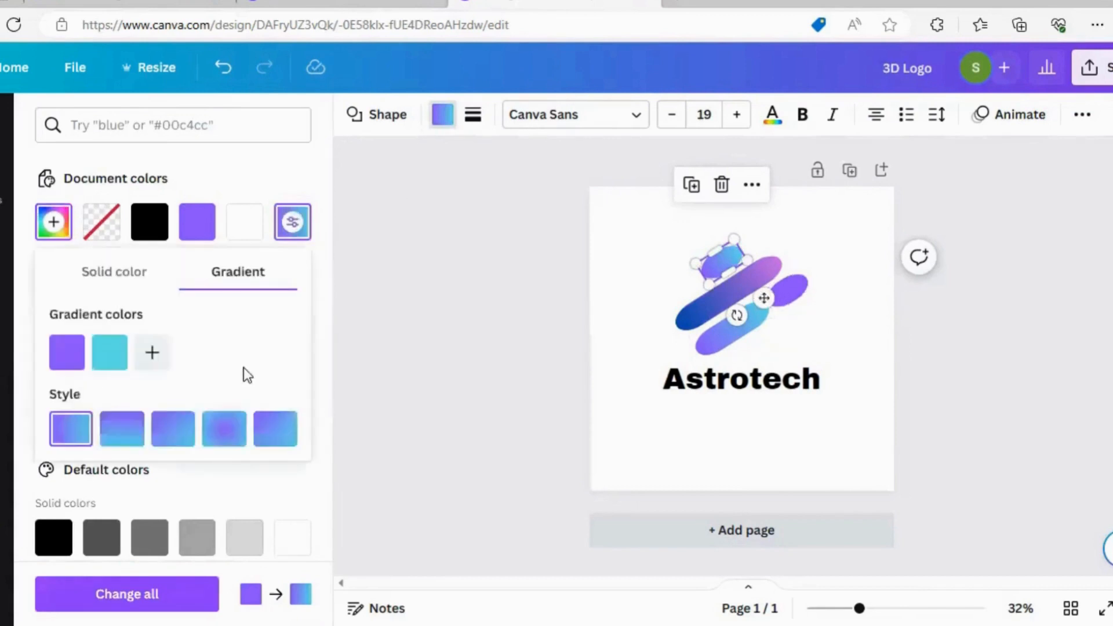
Step: Try the horizontal, vertical, diagonal and radial gradient styles on the small pill at the top of the emblem
left_click(285, 433)
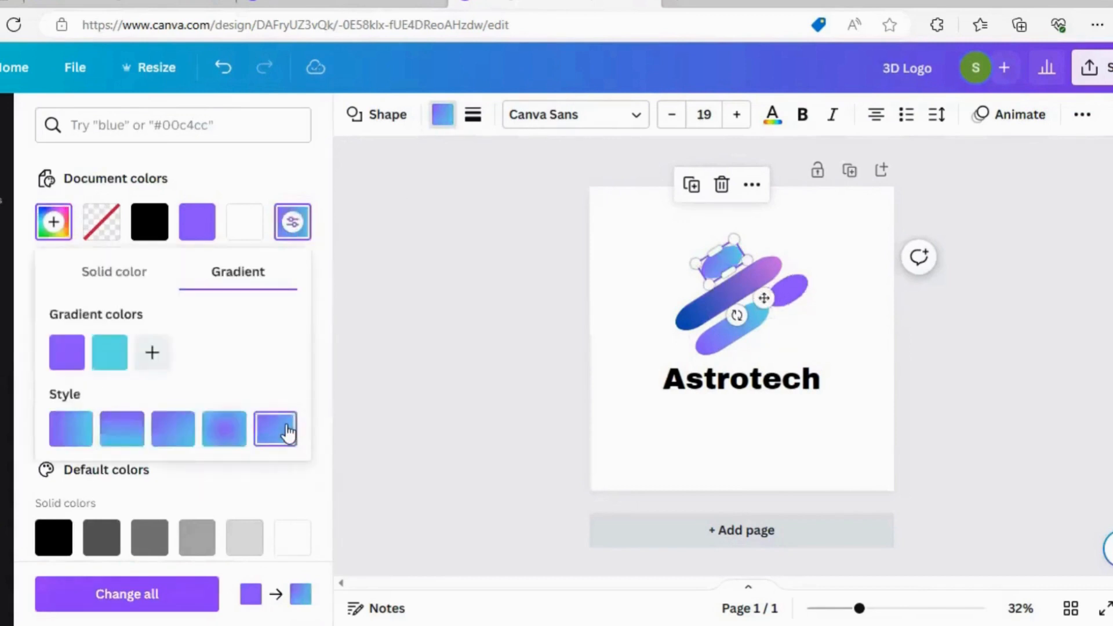
left_click(225, 430)
left_click(177, 433)
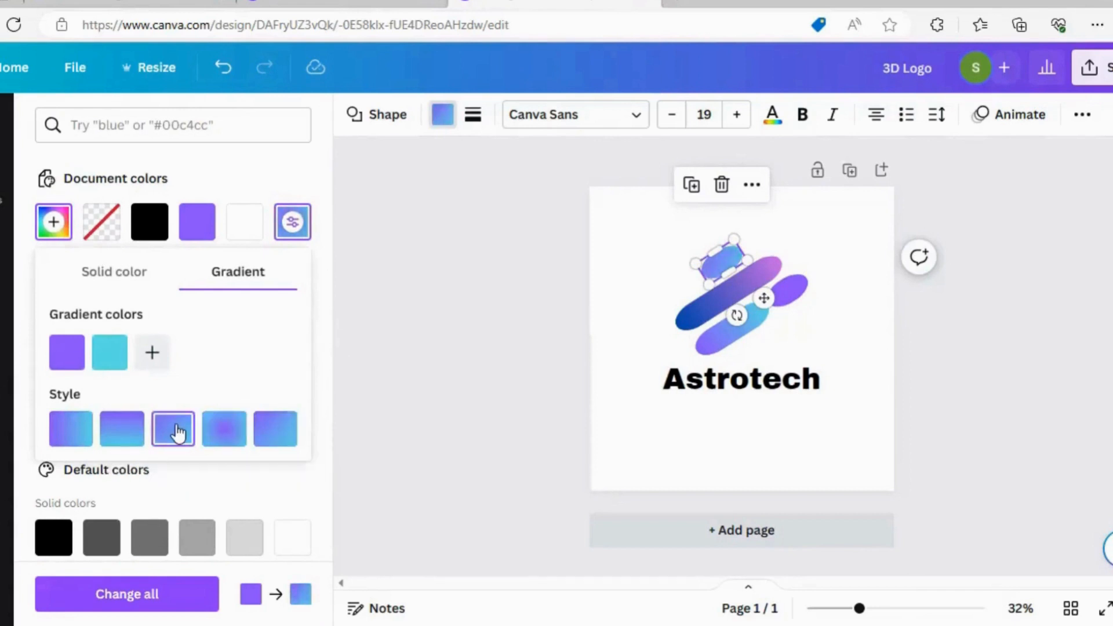
left_click(129, 434)
left_click(95, 426)
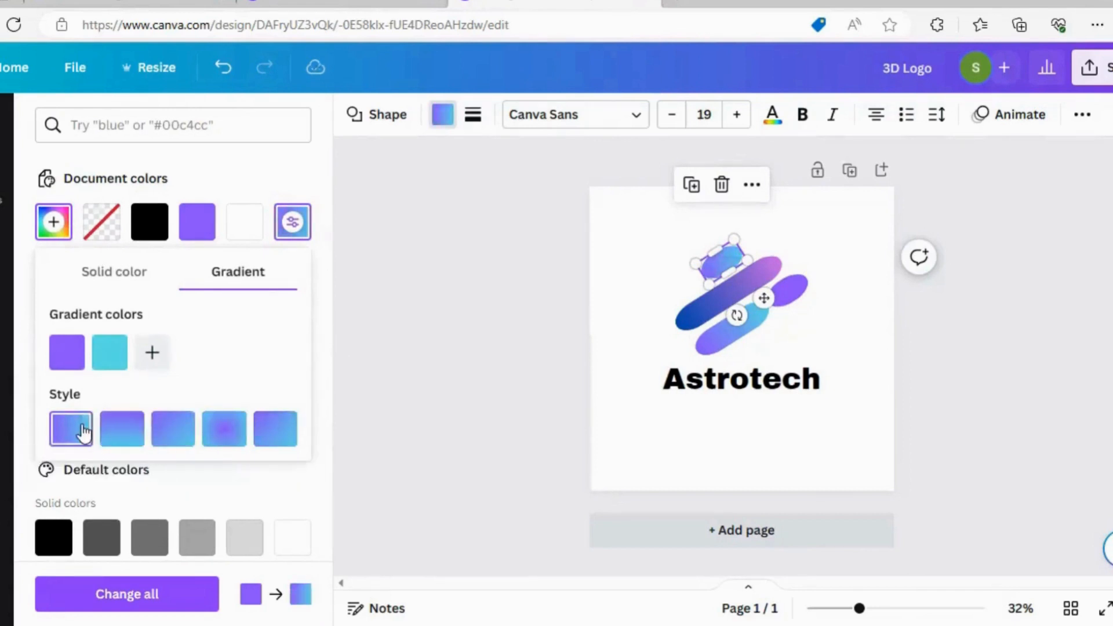
left_click(124, 430)
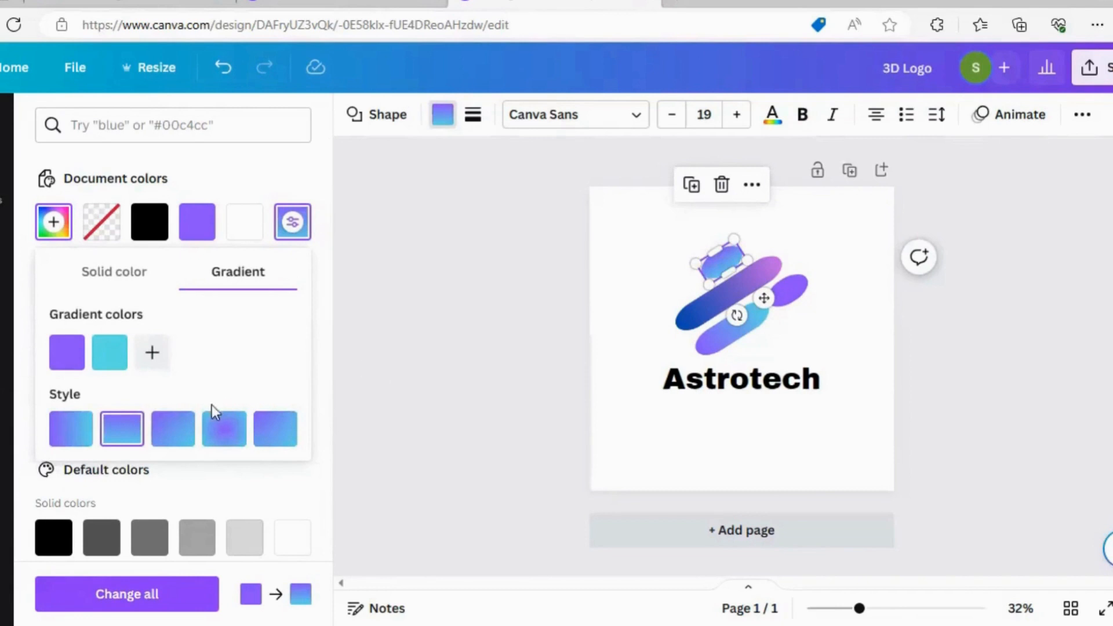
left_click(174, 430)
left_click(205, 435)
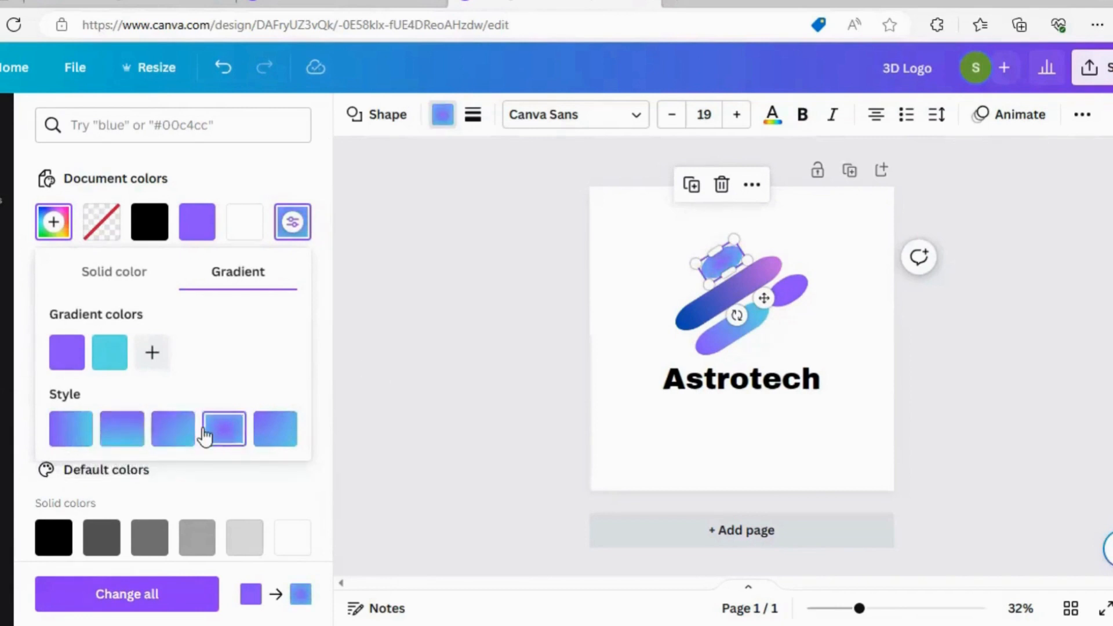
left_click(167, 432)
left_click(277, 436)
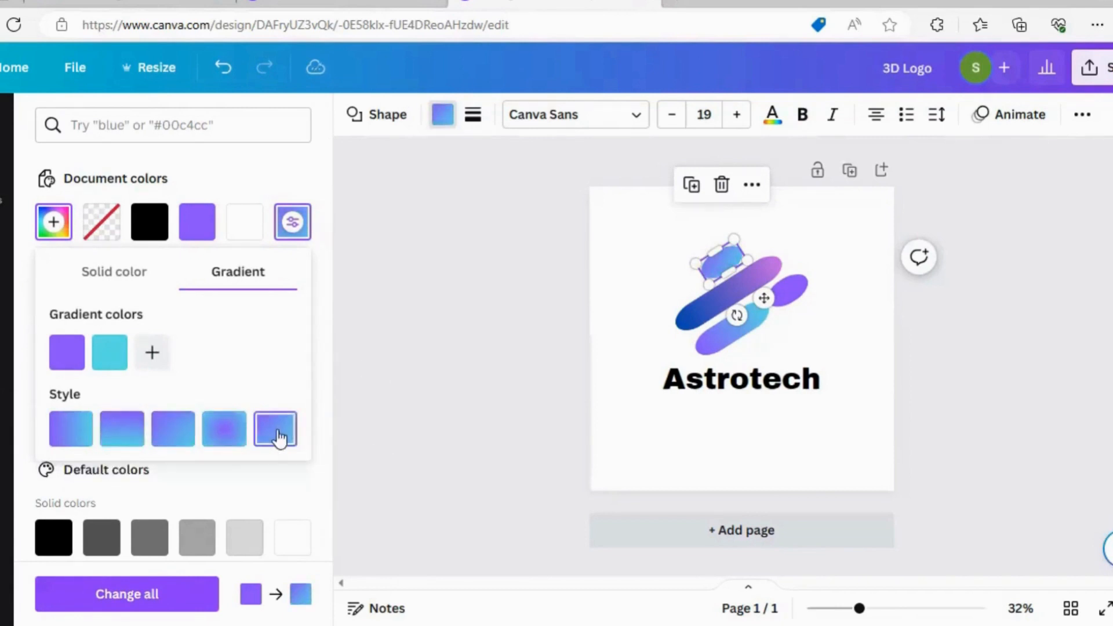
Step: Set the gradient of the emblem's small top pill to the vertical style, with purple above and light blue below
left_click(174, 435)
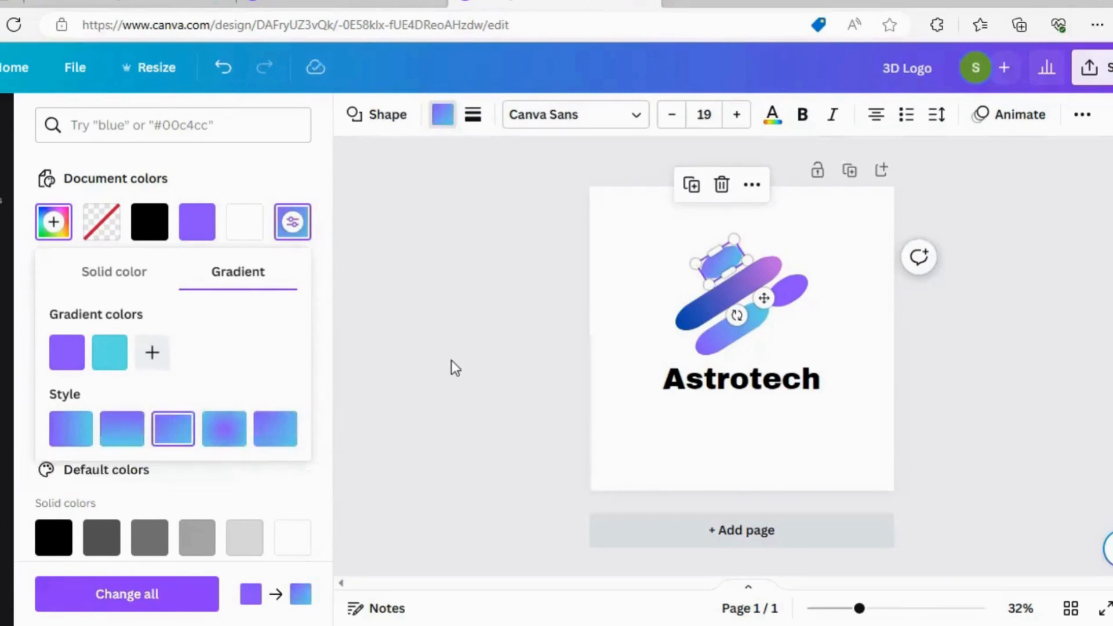
left_click(129, 436)
left_click(860, 340)
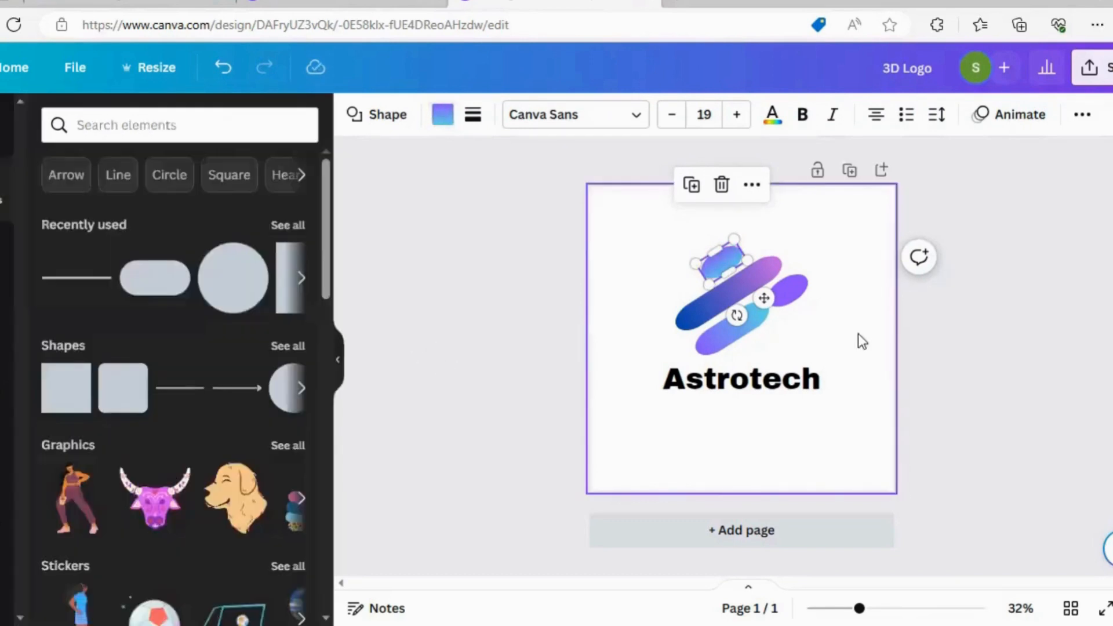
Step: Fill the small pill beside the long ones with the dark-blue-to-pink-violet gradient in the vertical style
left_click(792, 290)
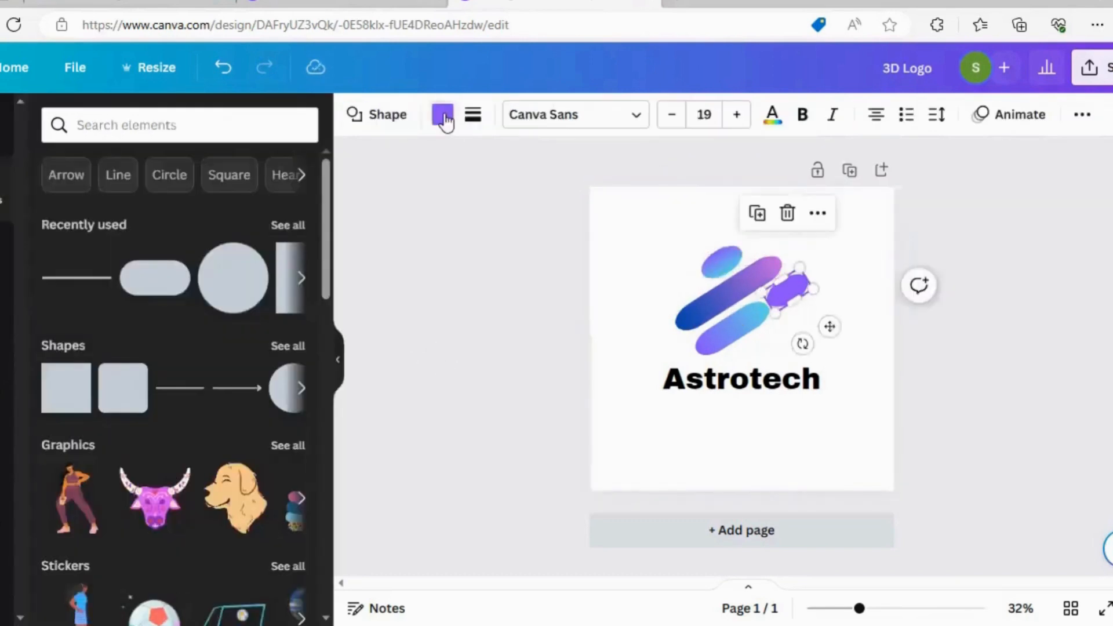
left_click(443, 115)
left_click(101, 282)
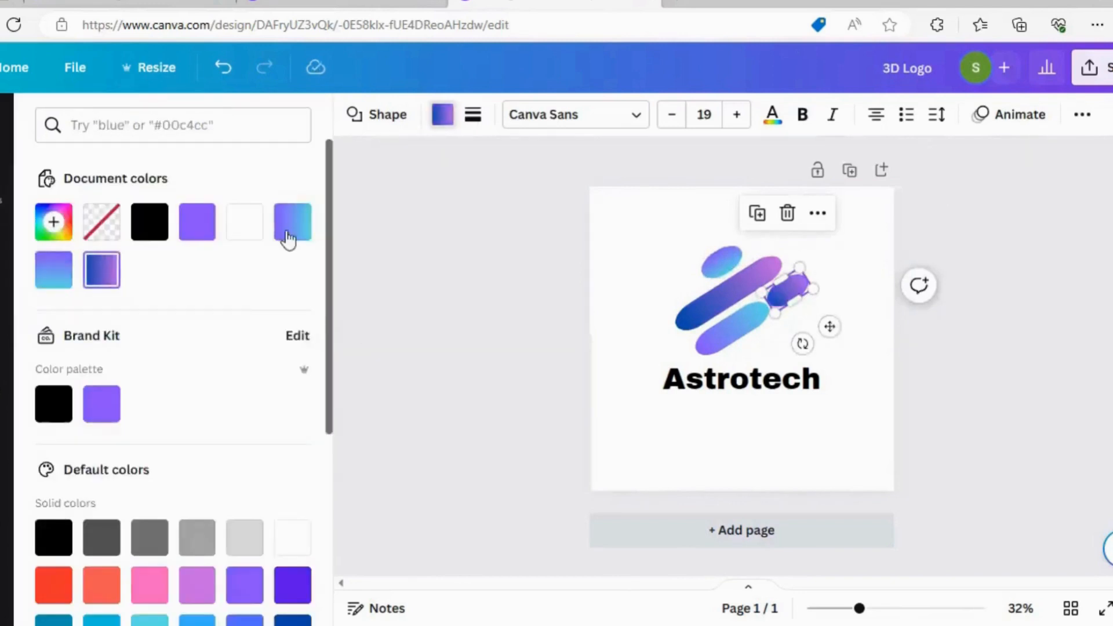
left_click(102, 270)
left_click(137, 434)
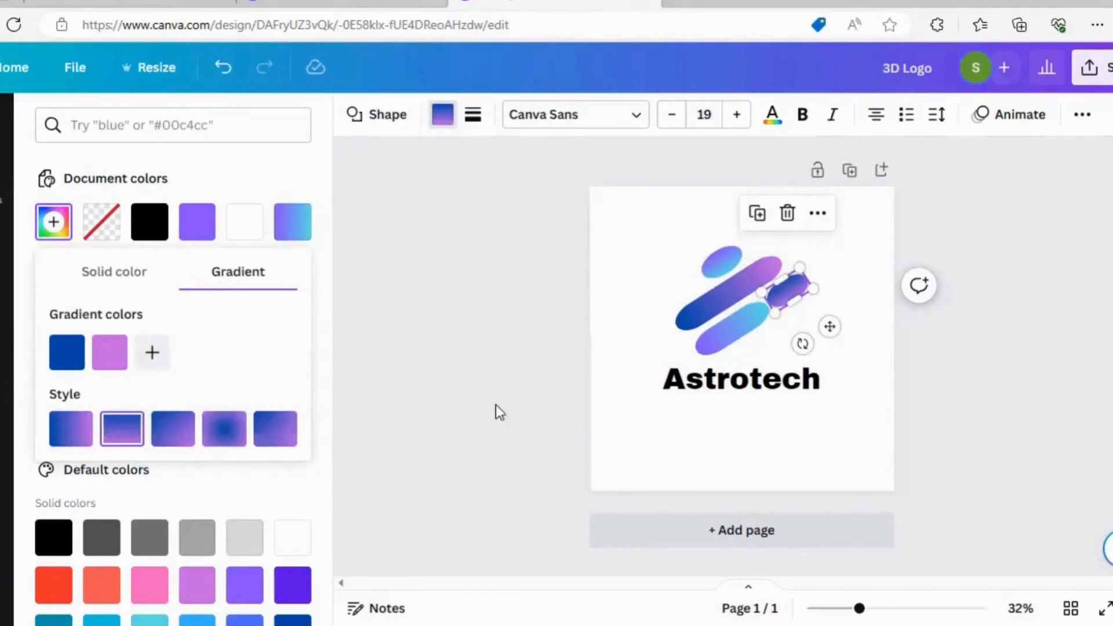
left_click(496, 353)
left_click(1002, 333)
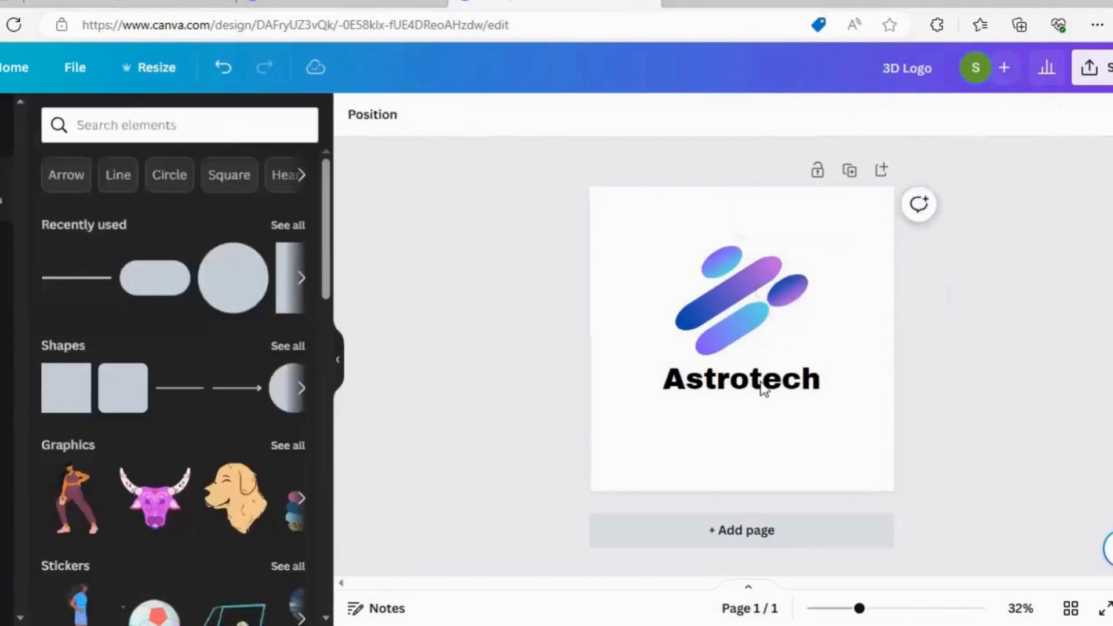
Step: Set the "Astrotech" heading's text colour to the light blue from the default solid colours
left_click(762, 390)
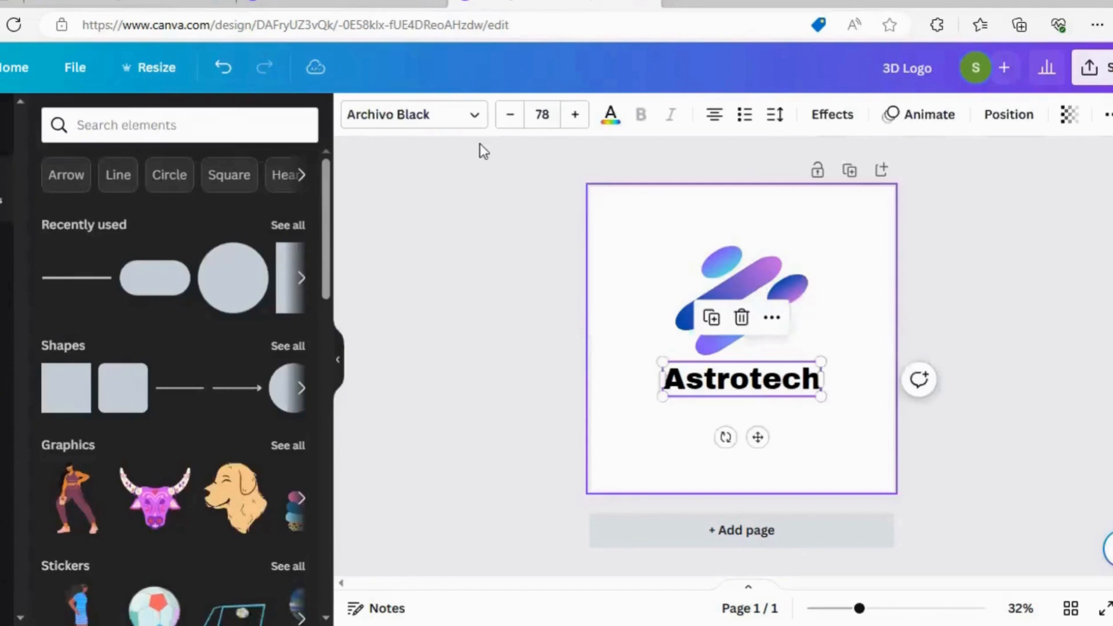
left_click(612, 116)
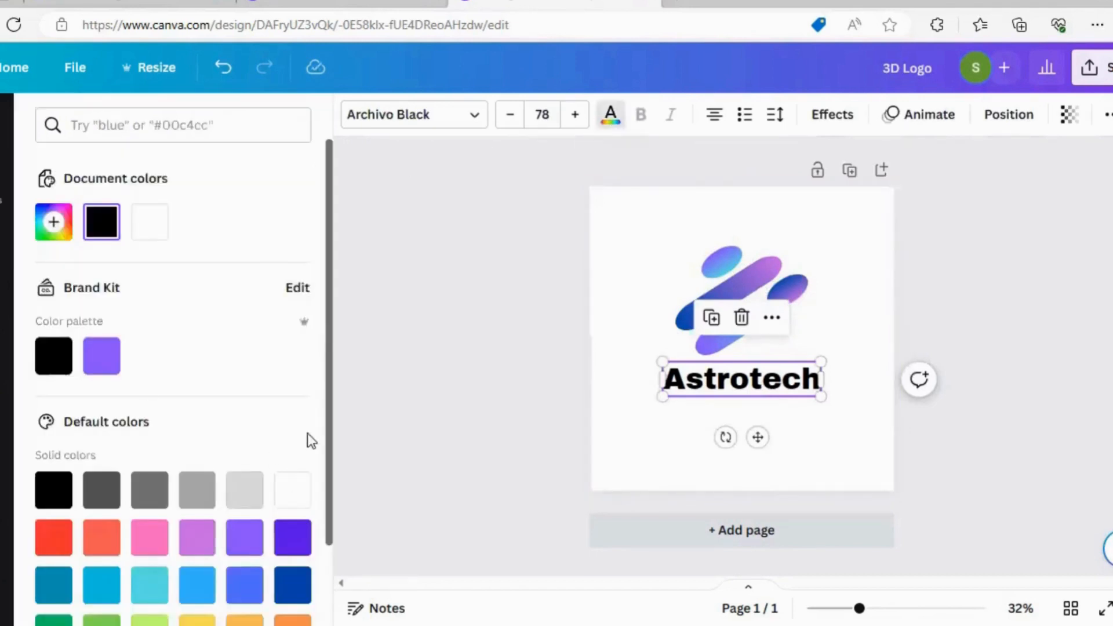
left_click_drag(331, 415, 327, 469)
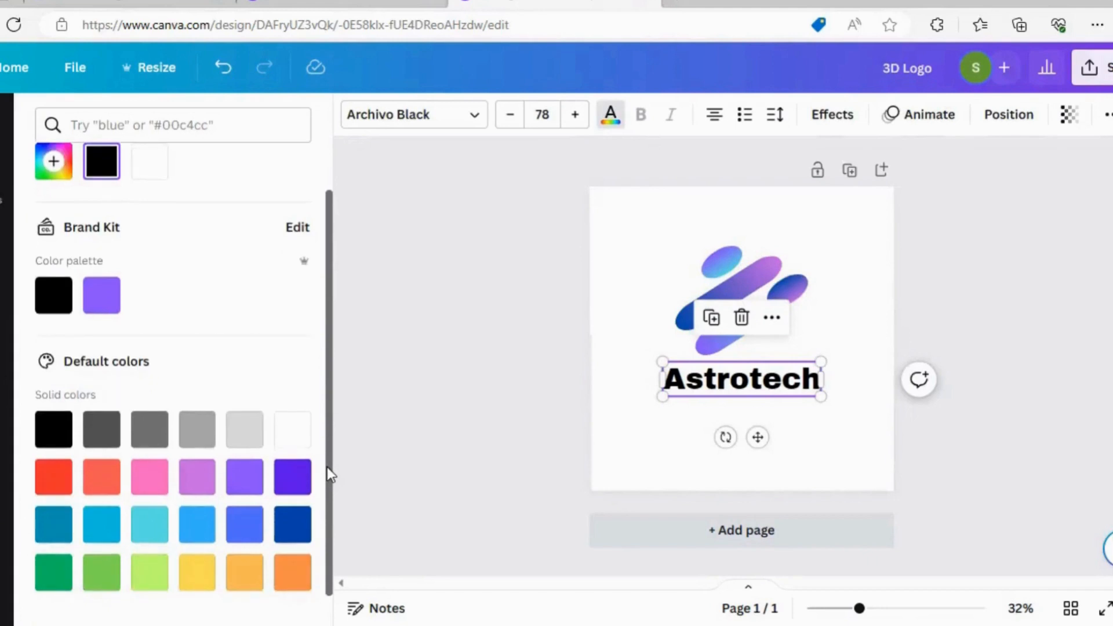
left_click(294, 489)
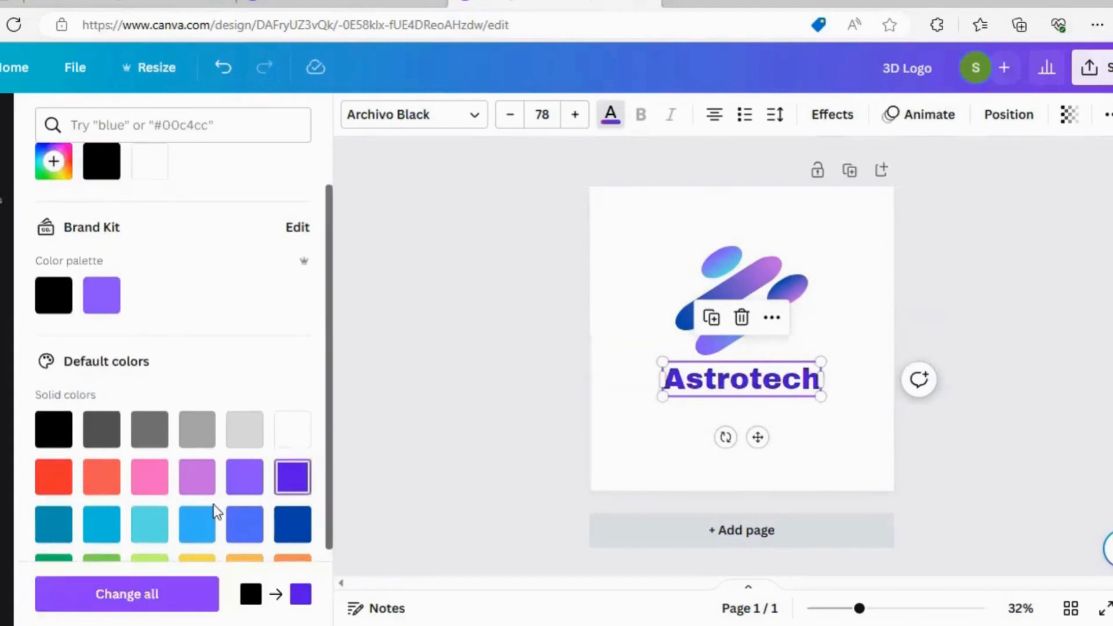
left_click(197, 525)
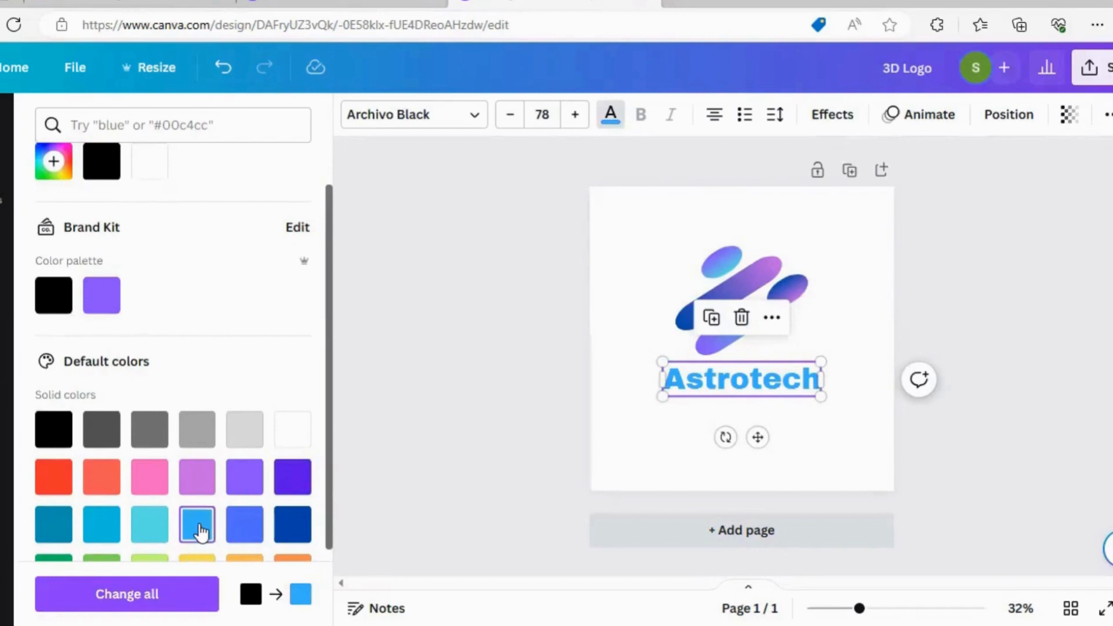
left_click(974, 330)
left_click(973, 330)
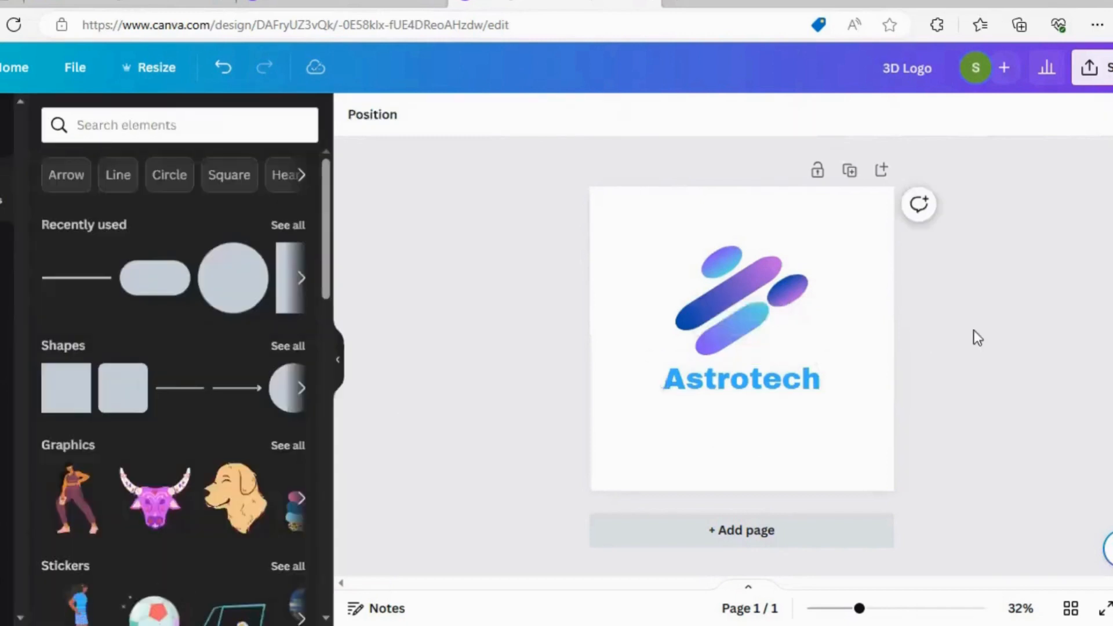
Step: Try the brand purple on the "Astrotech" heading, then restore its light blue text colour
left_click(749, 384)
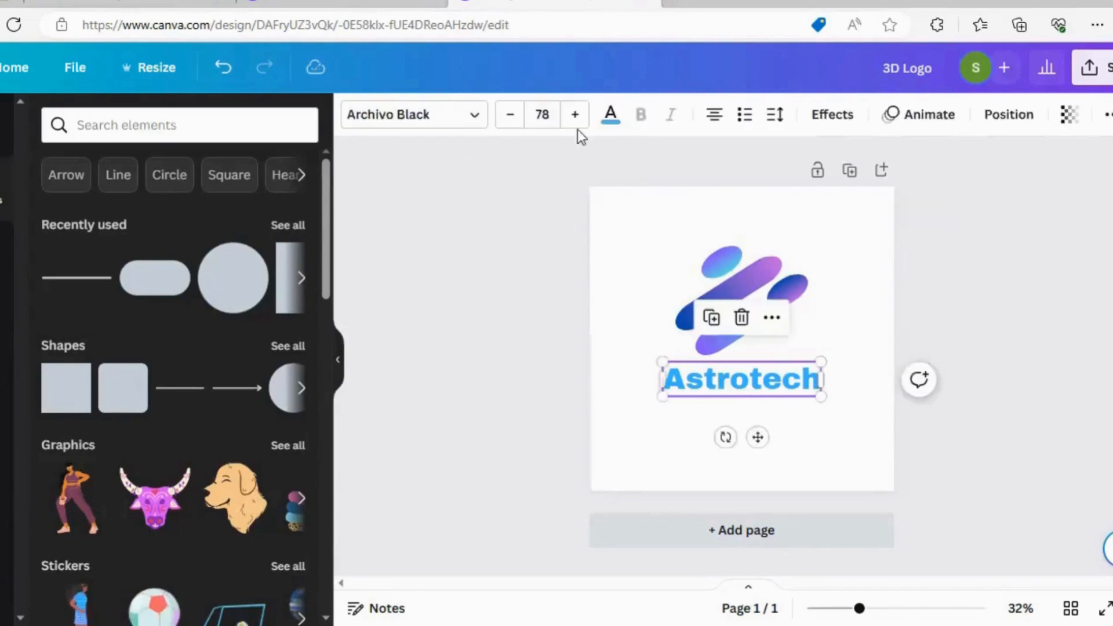
left_click(611, 115)
left_click(102, 355)
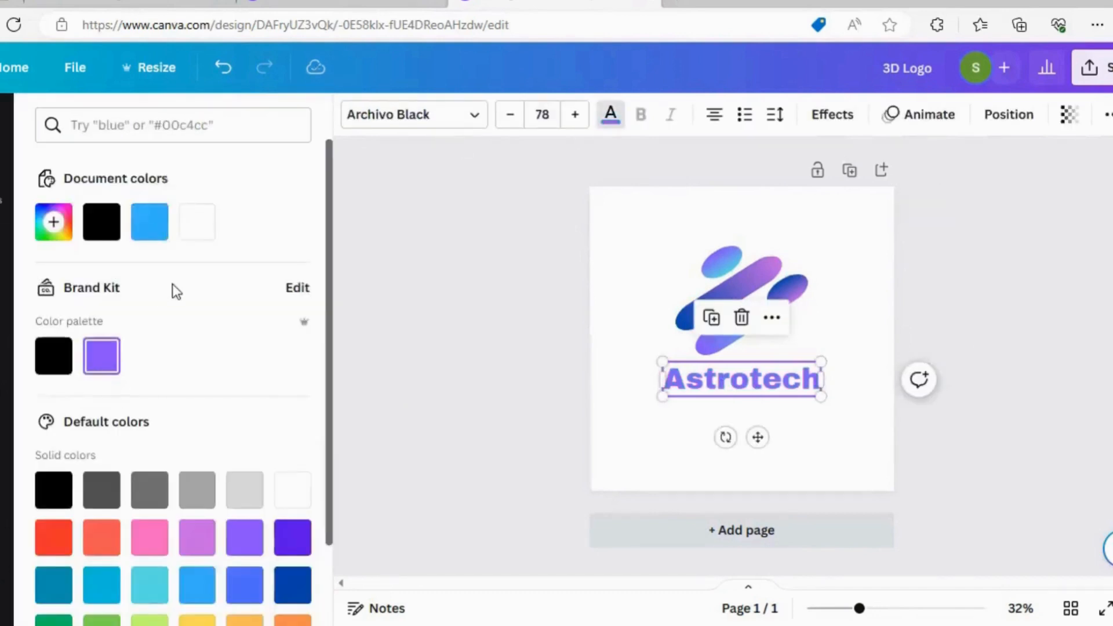
left_click(150, 224)
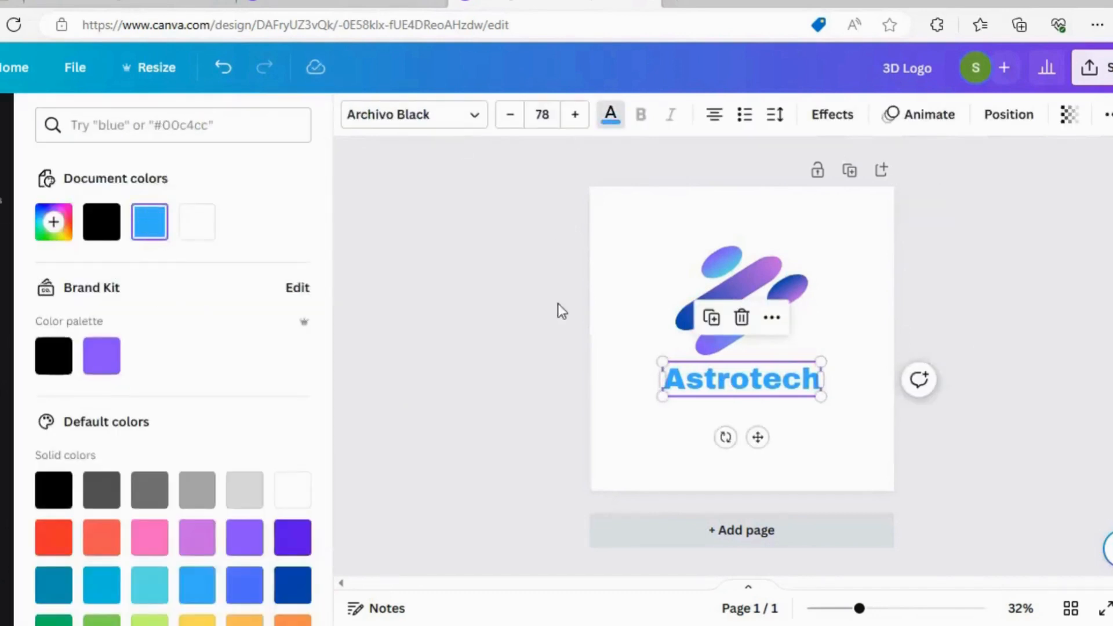
key("Escape")
key("Escape")
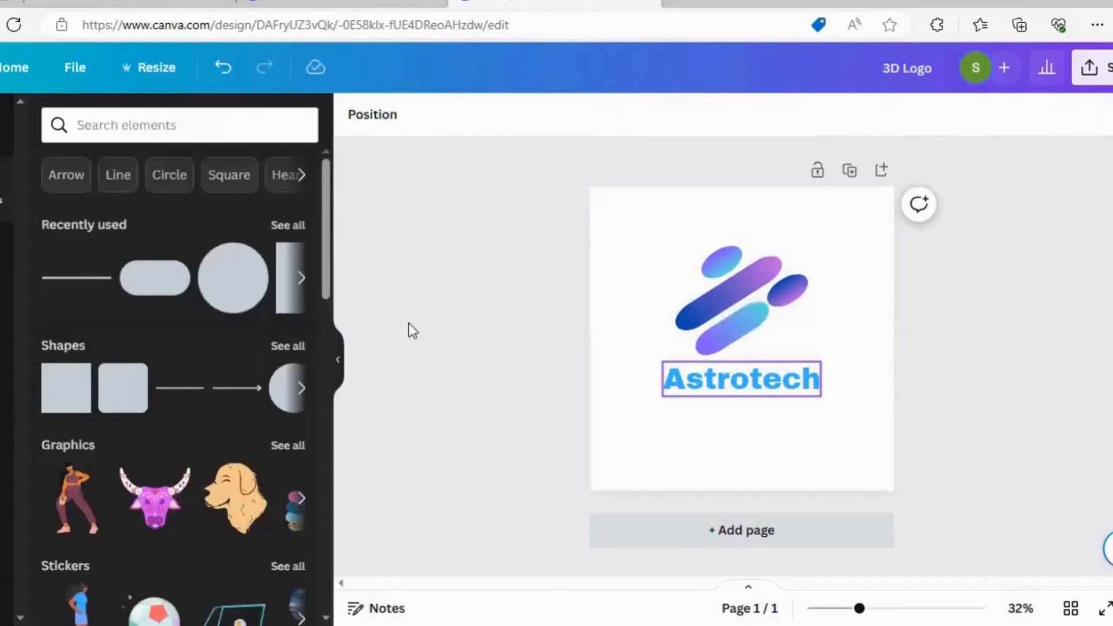
Step: Add a thin straight line directly beneath the "Astrotech" heading, starting near the edge of the letter A
left_click(77, 278)
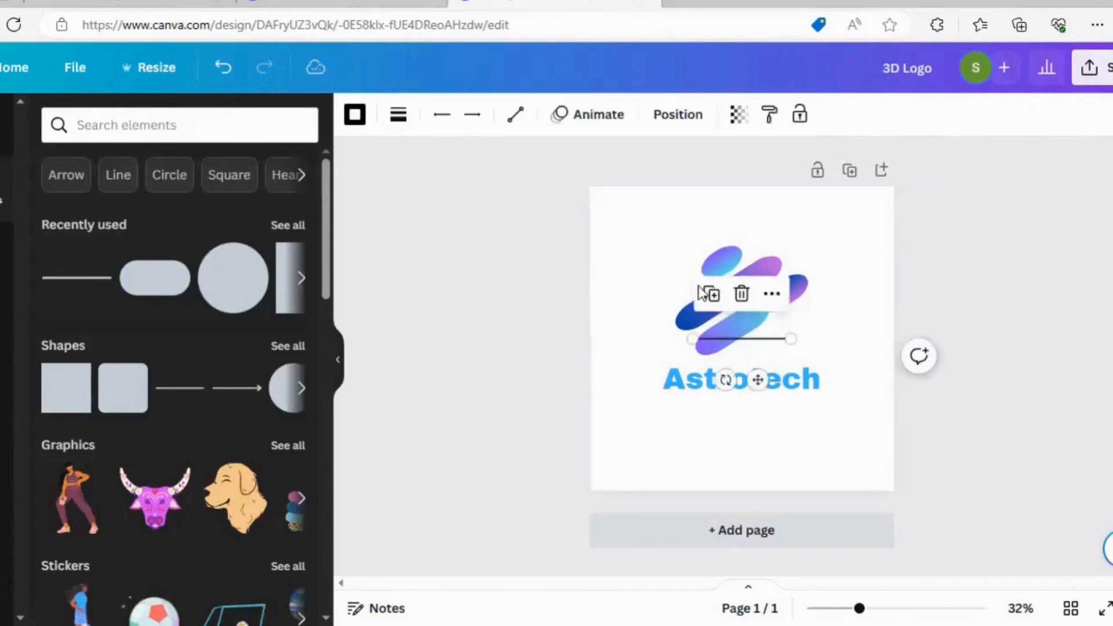
left_click_drag(764, 343, 738, 402)
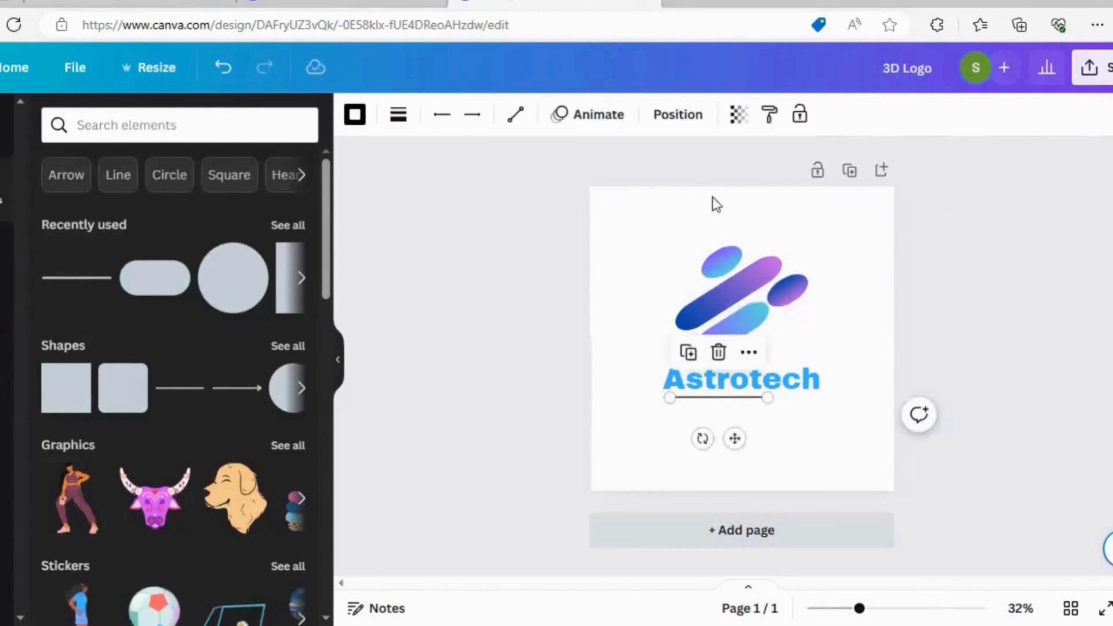
Step: Try to set the weight of the line beneath the heading to 10
left_click(400, 115)
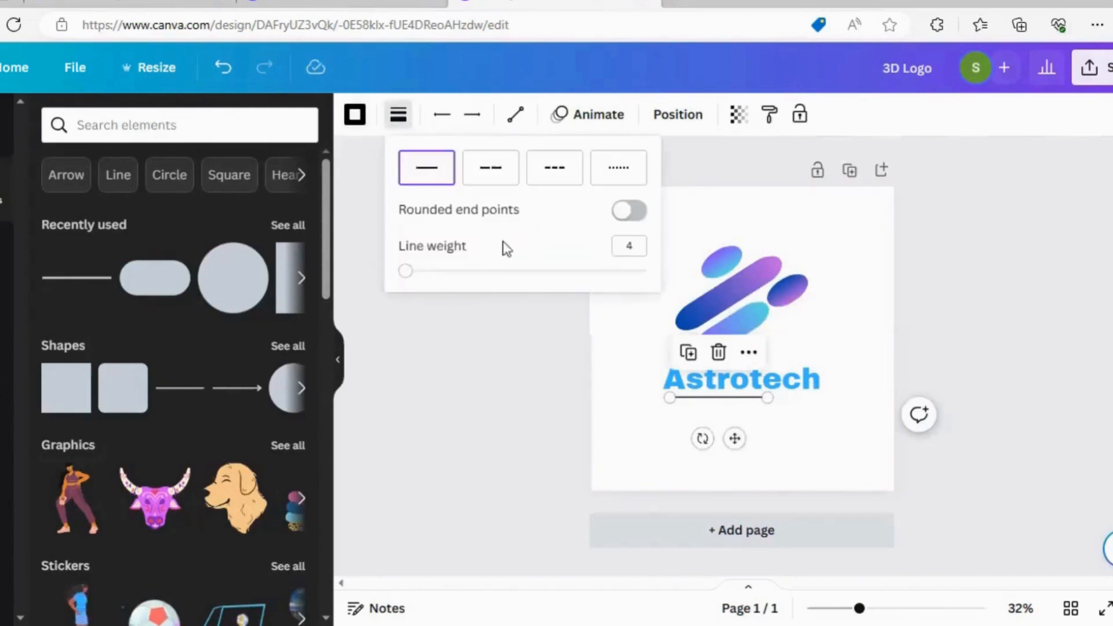
double_click(633, 248)
type("10")
left_click(489, 352)
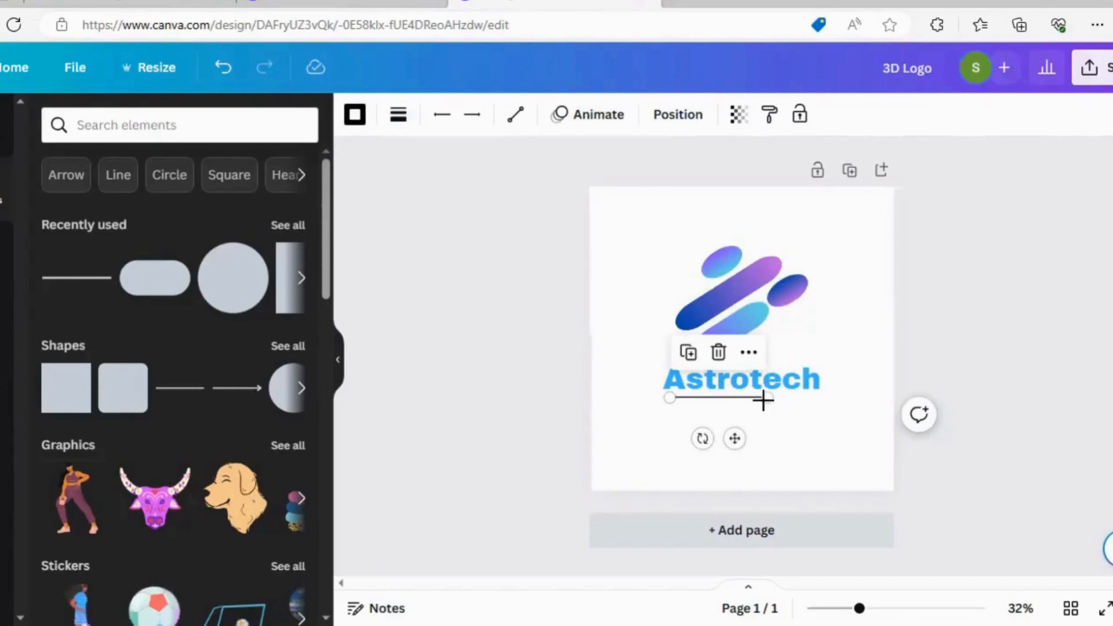
Step: Shorten the line to about half the width of "Astrotech" and colour it the brand purple
left_click_drag(767, 397, 742, 397)
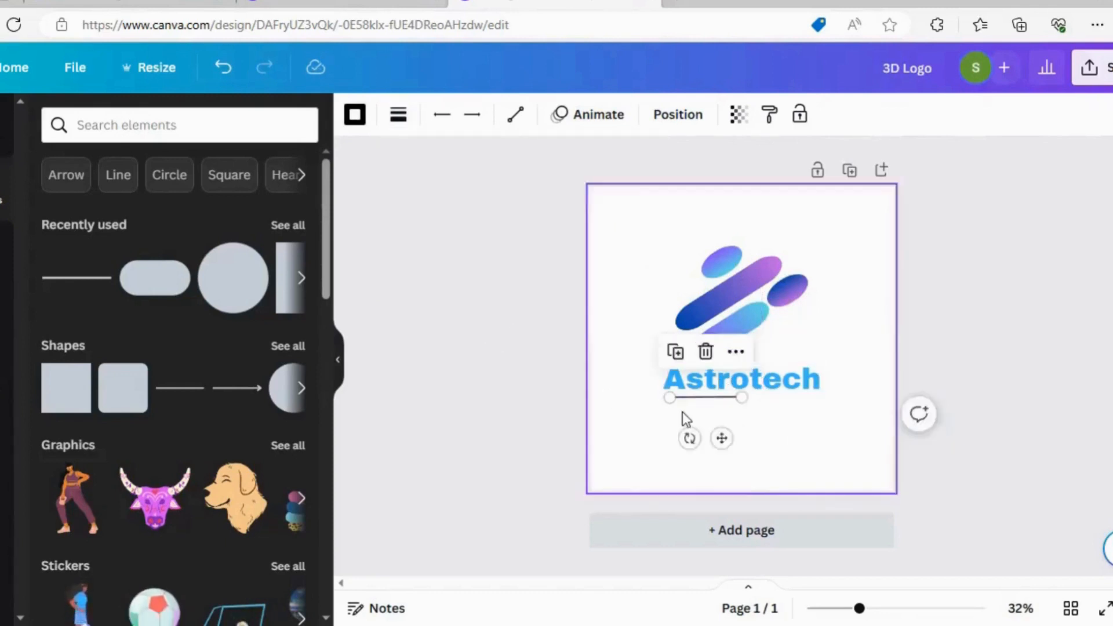
left_click(355, 116)
left_click(101, 356)
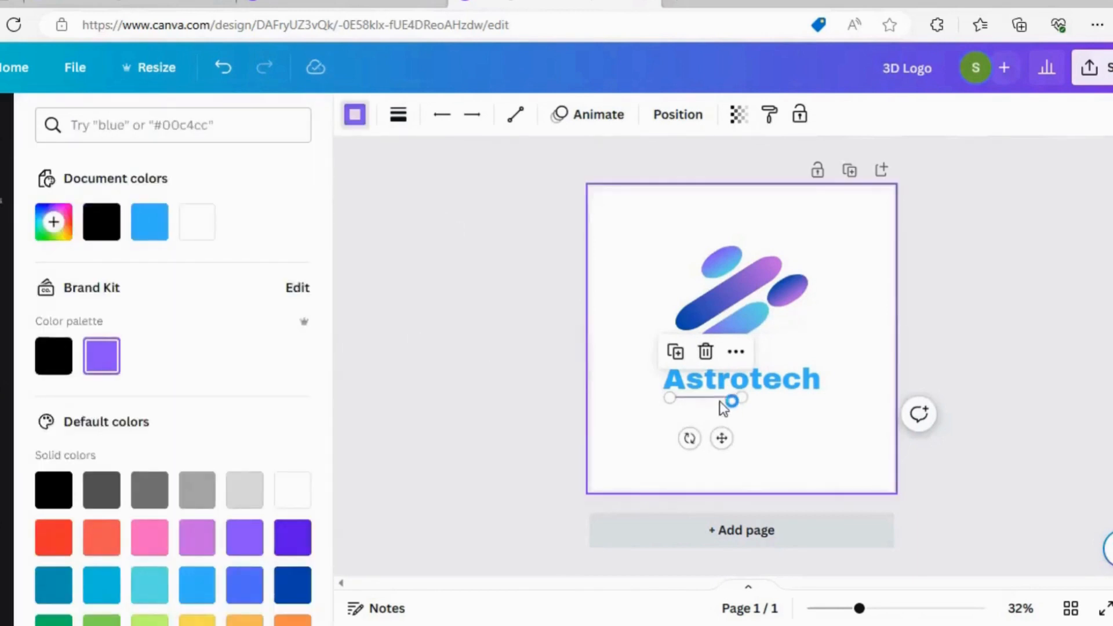
Step: Duplicate the purple line just below the original and set the copy's line weight to 12
left_click_drag(720, 400, 720, 408)
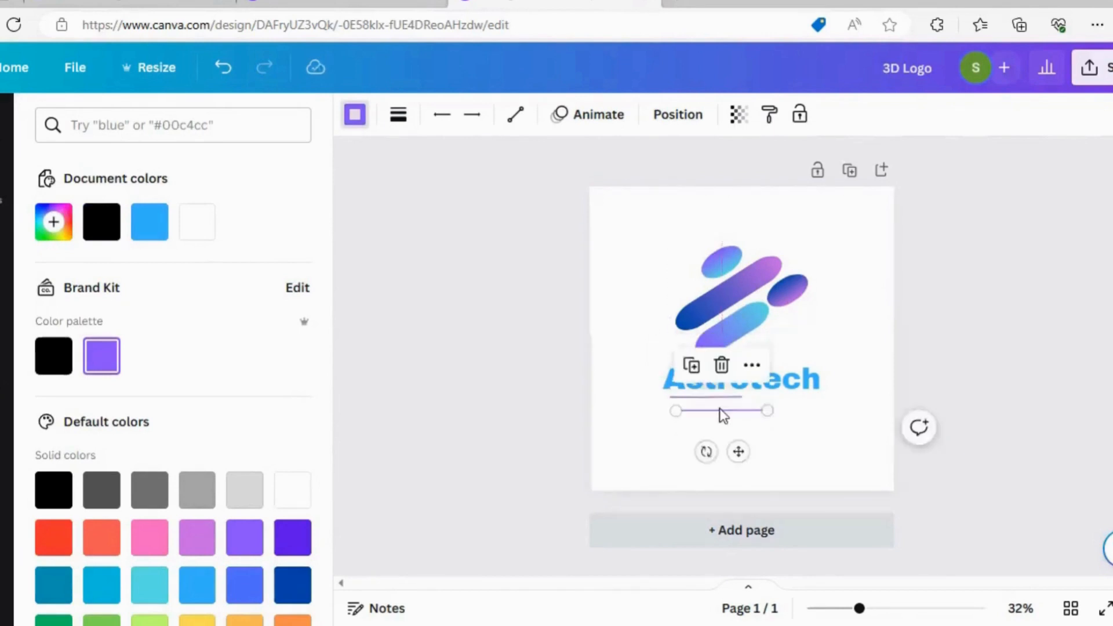
left_click(398, 114)
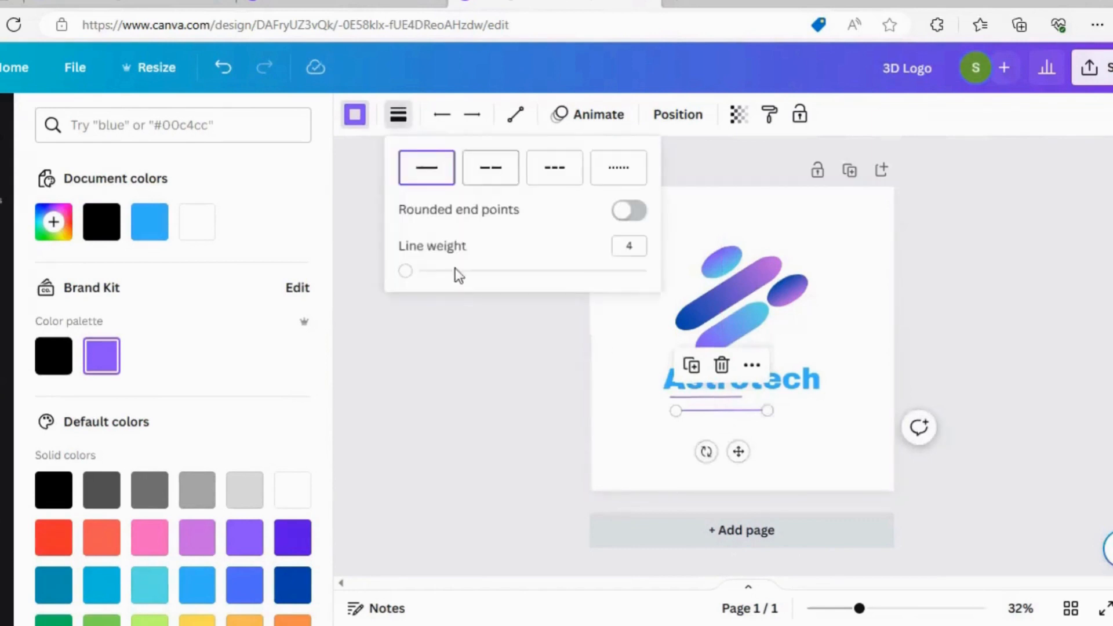
left_click(630, 247)
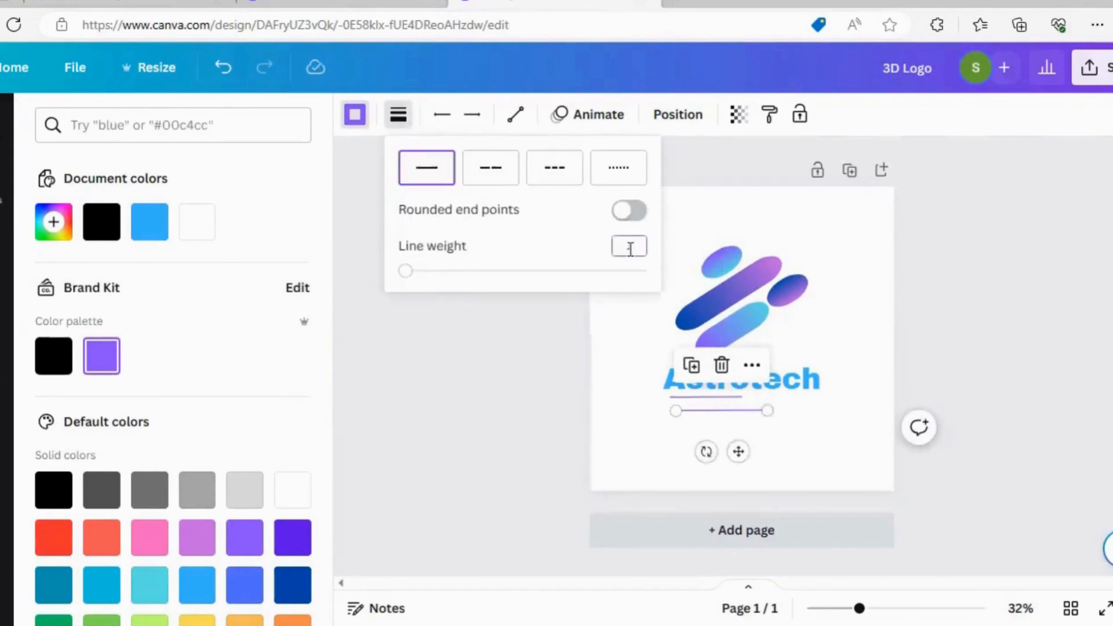
left_click_drag(406, 271, 425, 274)
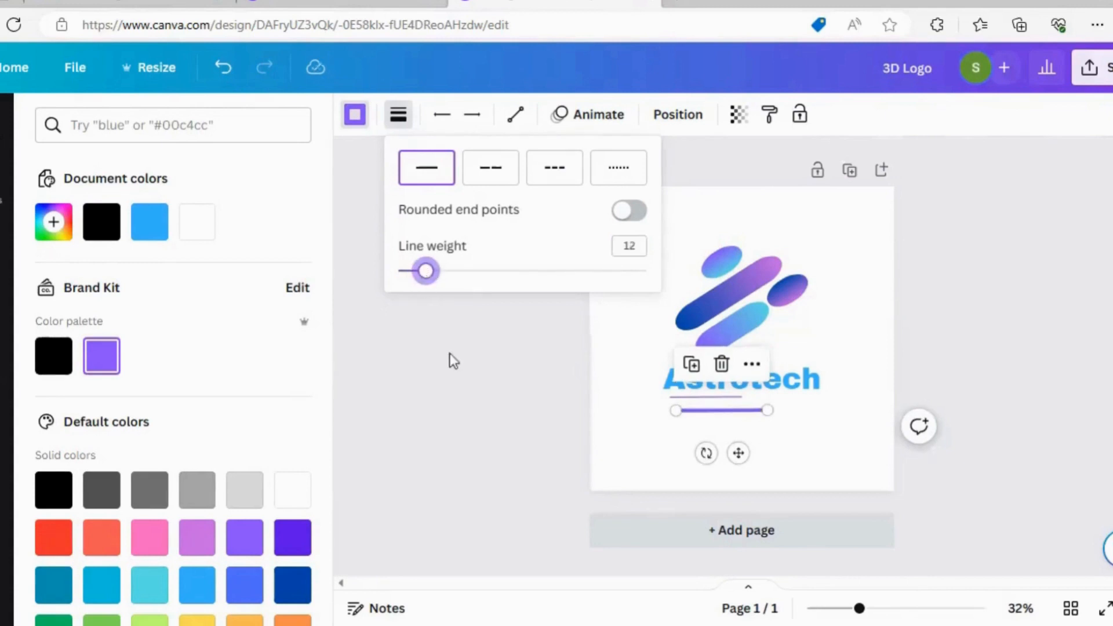
left_click(453, 392)
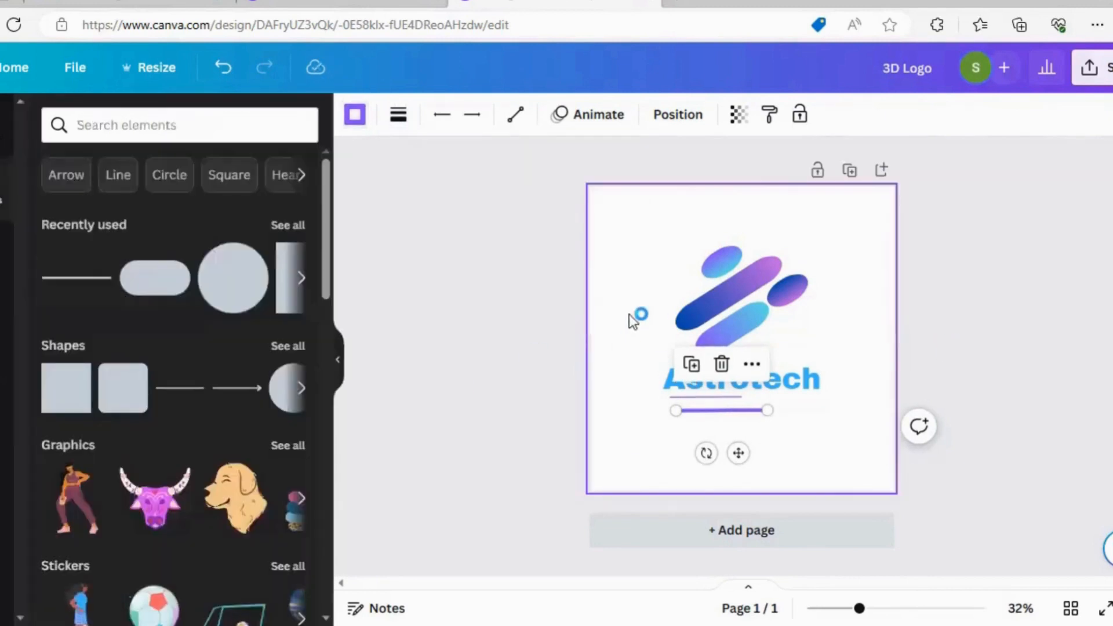
left_click(634, 315)
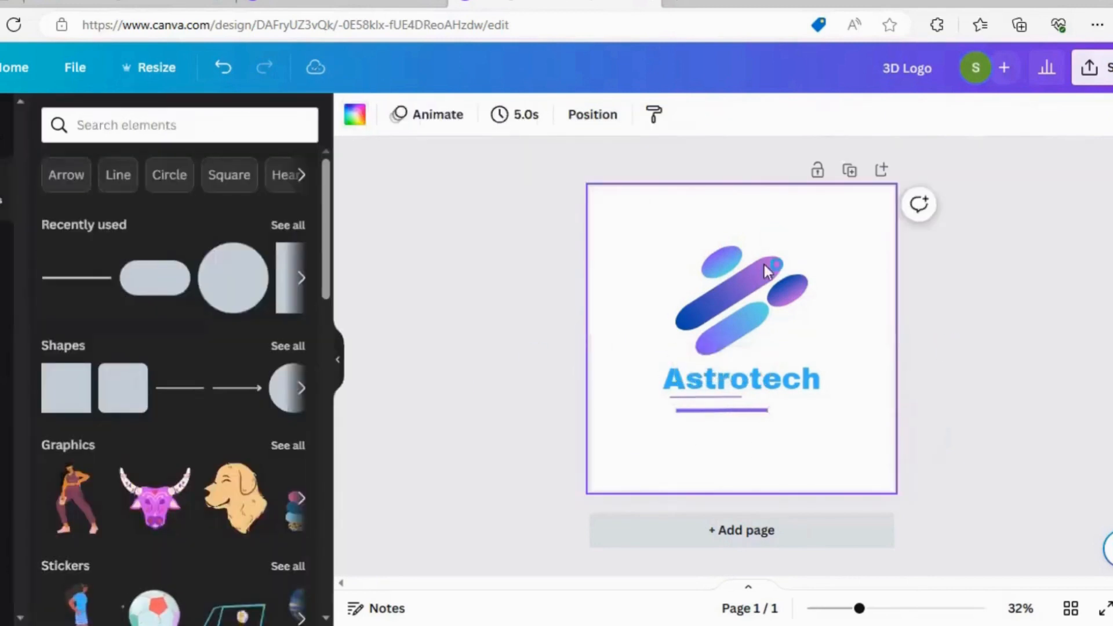
Step: Try to set the weight of the thin upper line to 3
left_click(722, 397)
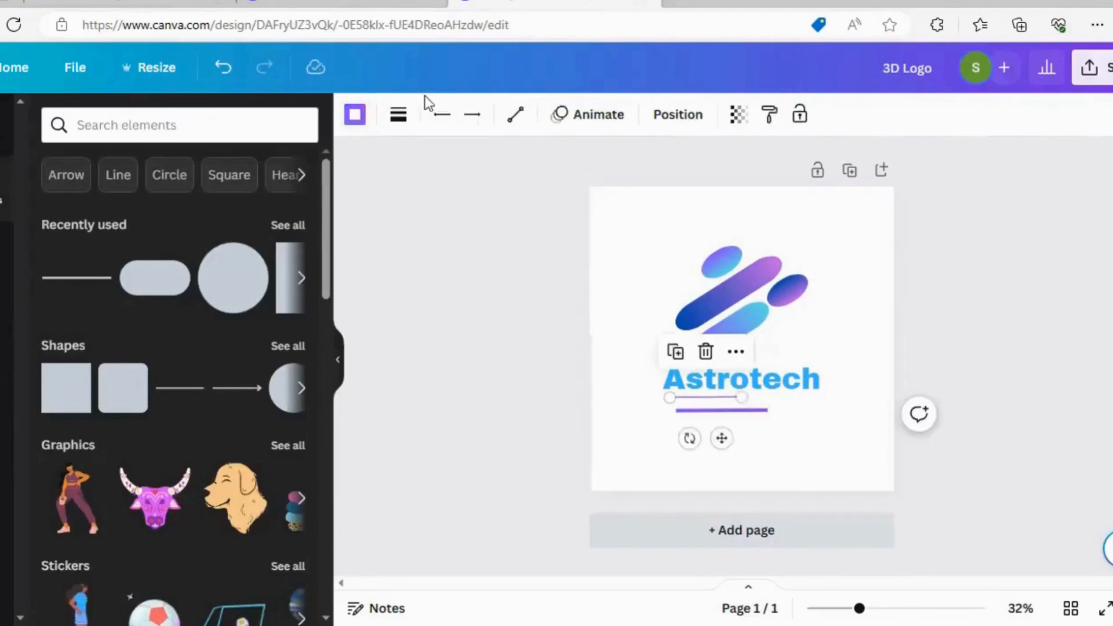
left_click(398, 114)
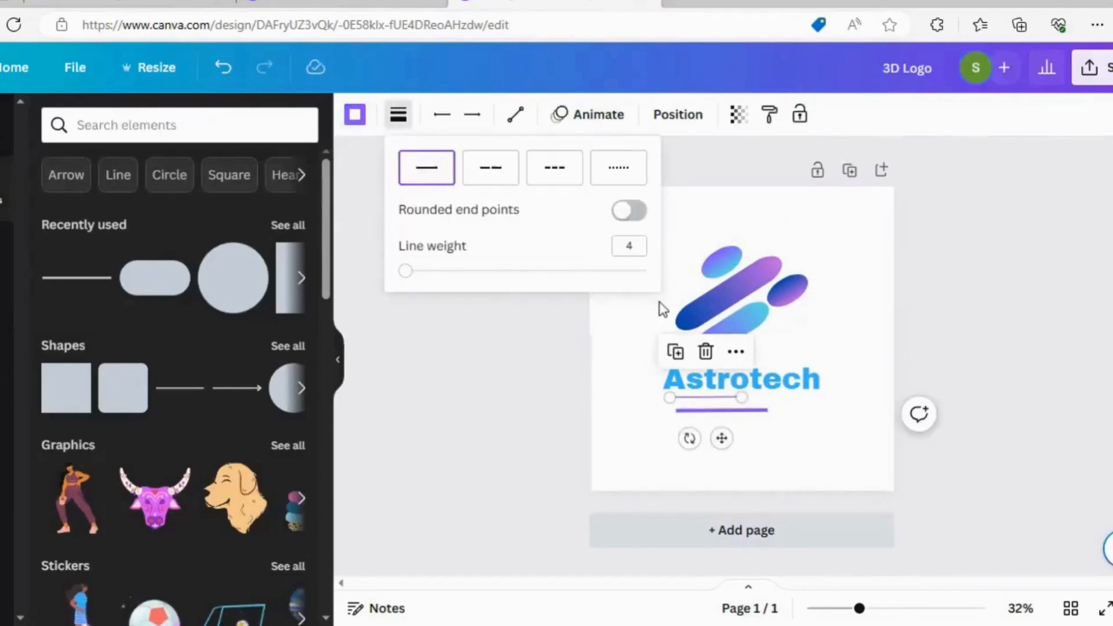
left_click(630, 247)
type("3")
left_click(524, 389)
left_click_drag(460, 364, 945, 306)
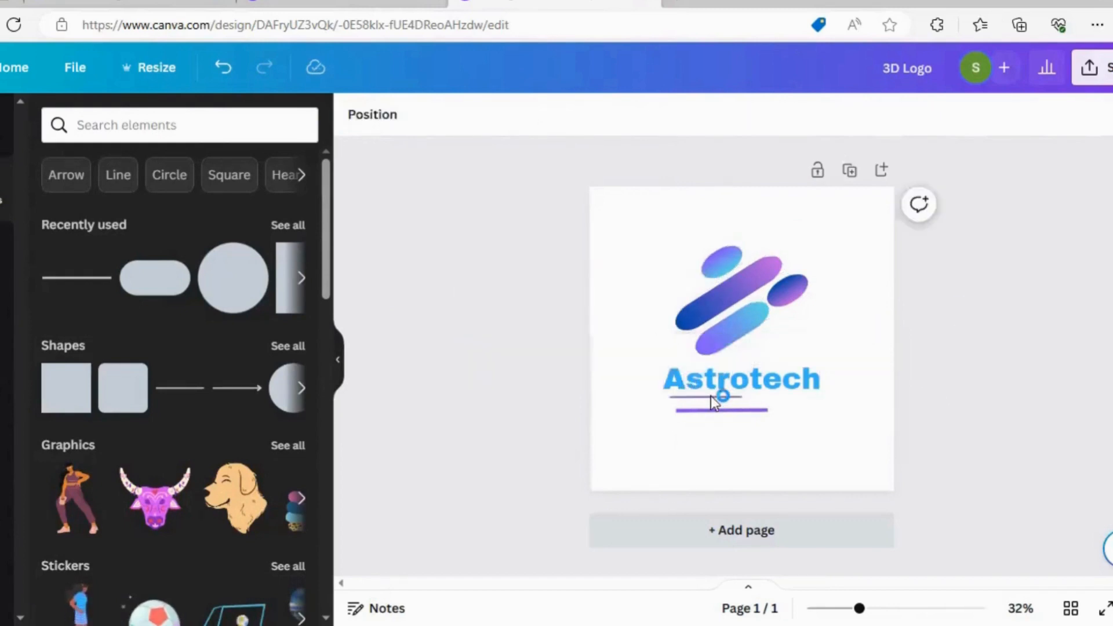
Step: Replace the thin upper line with a duplicate of the thick line, placed directly beneath "Astrotech" and offset slightly left
left_click(711, 396)
left_click(706, 355)
left_click(742, 410)
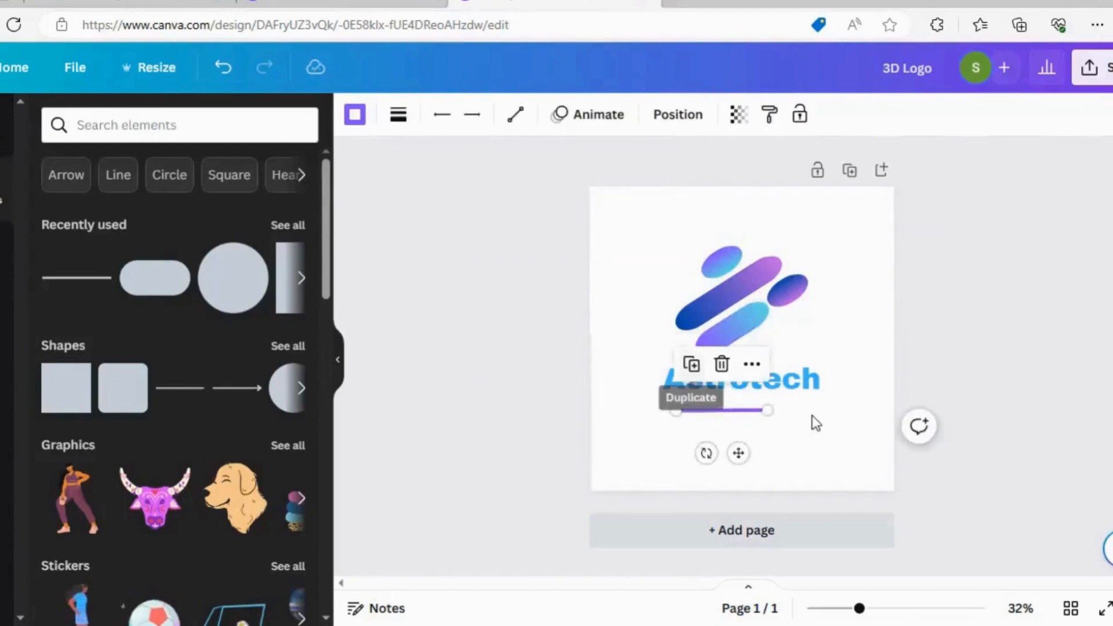
left_click_drag(719, 410, 711, 400)
key("Right")
key("Right")
key("Right")
key("Right")
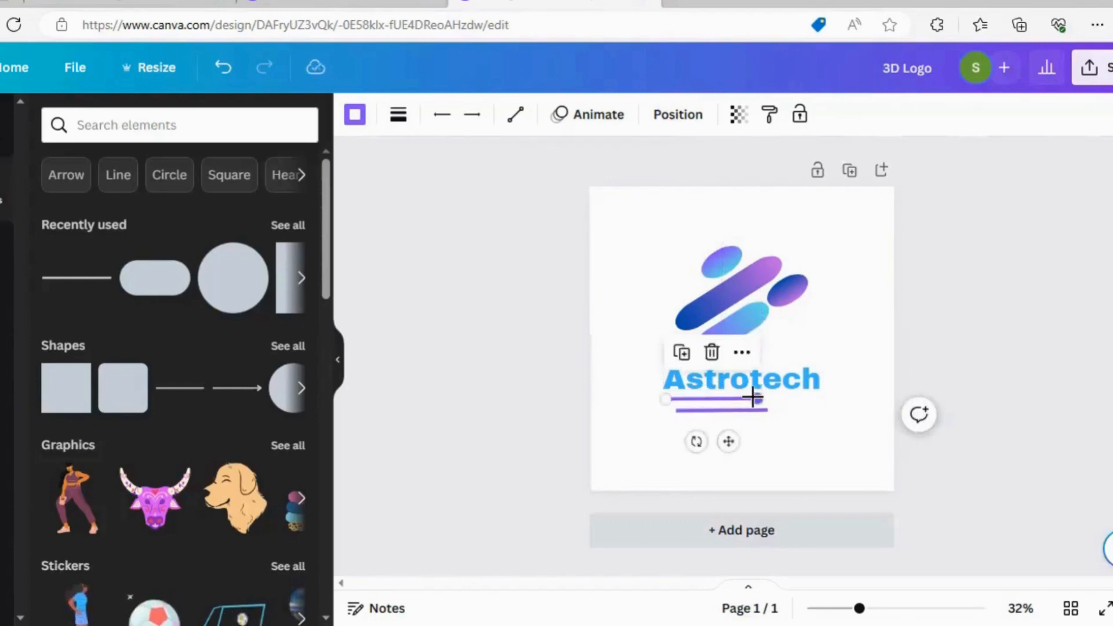
Step: Try shortening the upper line to about half the heading's width and levelling it to 0°, then undo the changes
left_click_drag(754, 397, 742, 398)
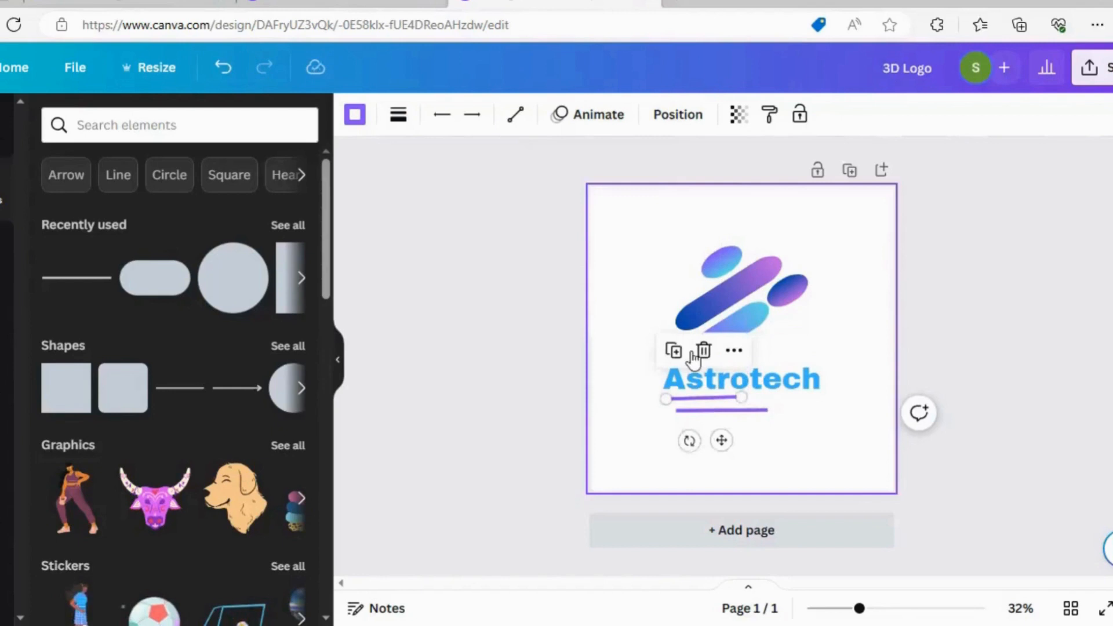
left_click(719, 411)
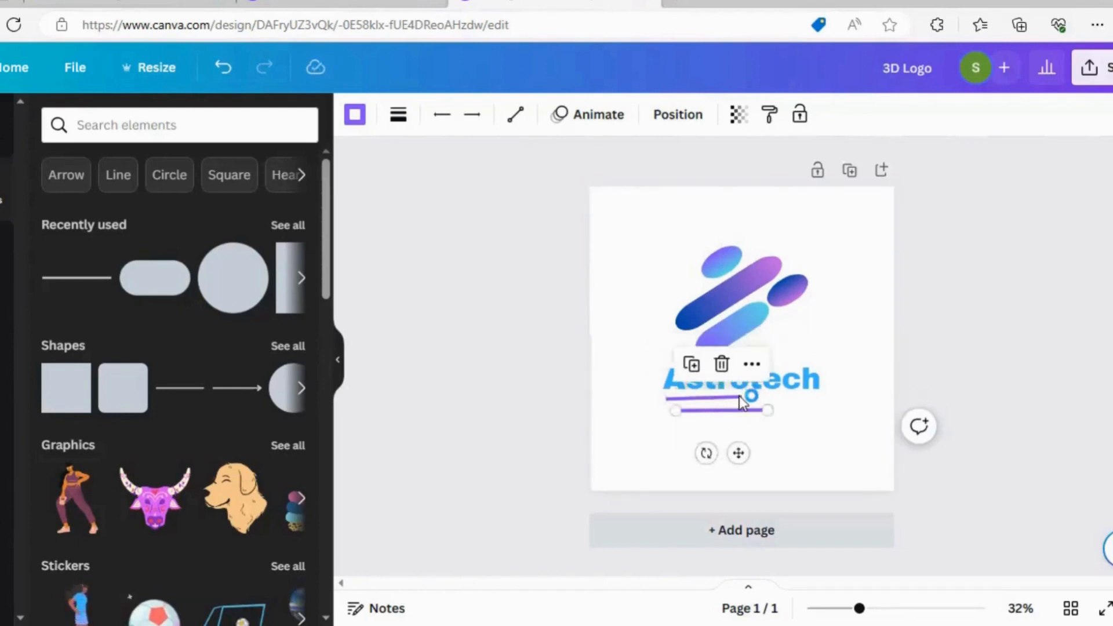
key("ctrl+z")
mouse_move(763, 398)
left_mouse_down()
mouse_move(746, 413)
mouse_move(742, 397)
left_mouse_up()
left_click(567, 439)
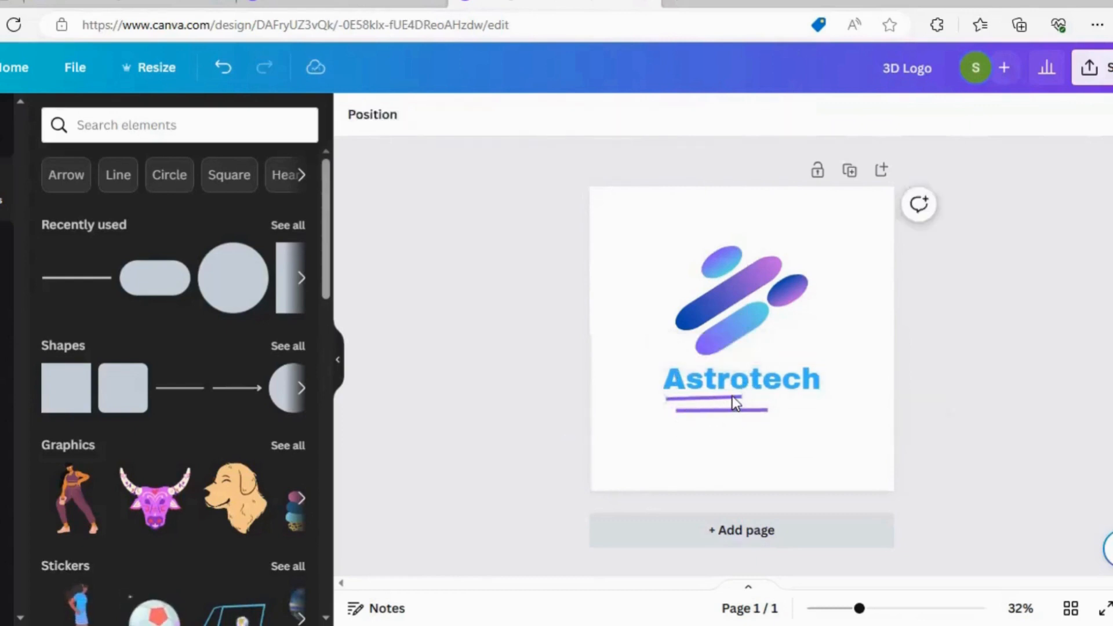
left_click(733, 398)
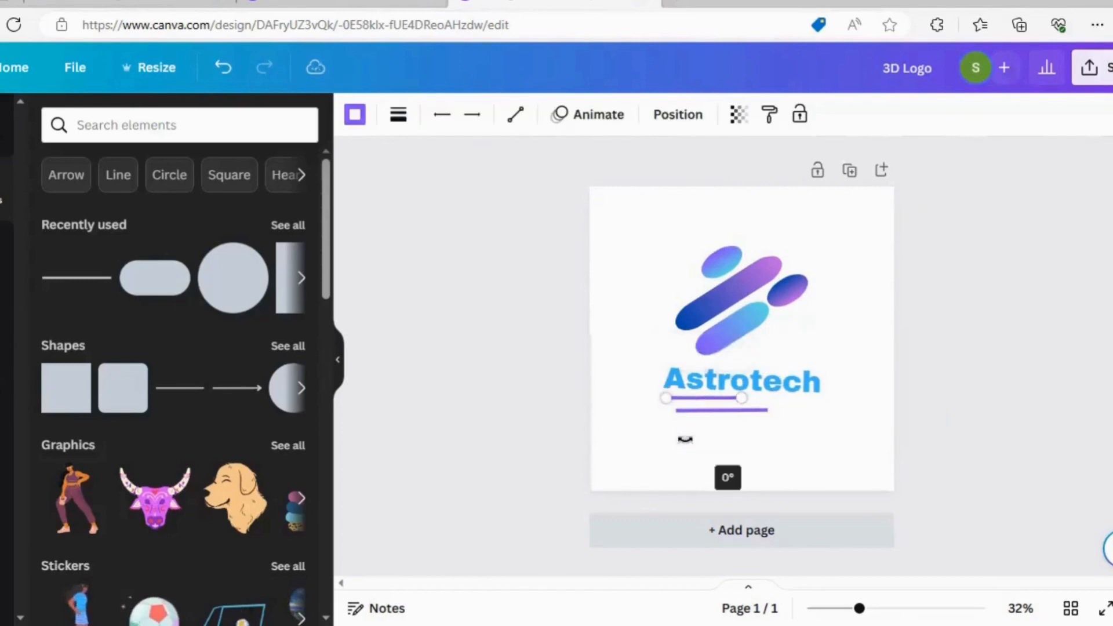
left_click(795, 413)
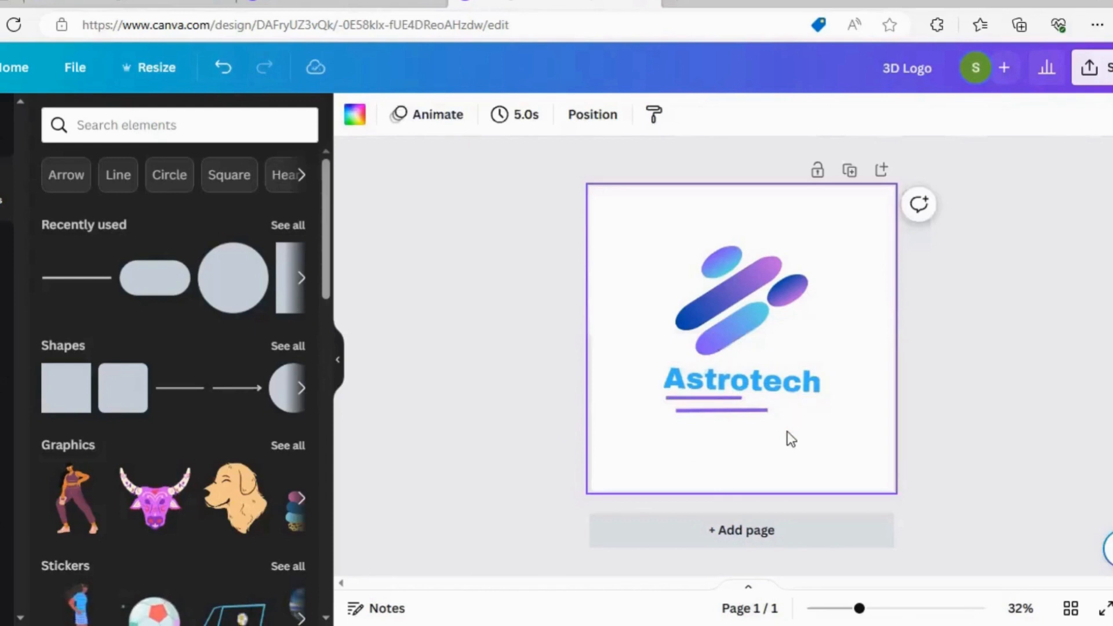
key("ctrl+z")
Step: Nudge the lower purple line straight up so it sits closer to the upper line
left_click(734, 410)
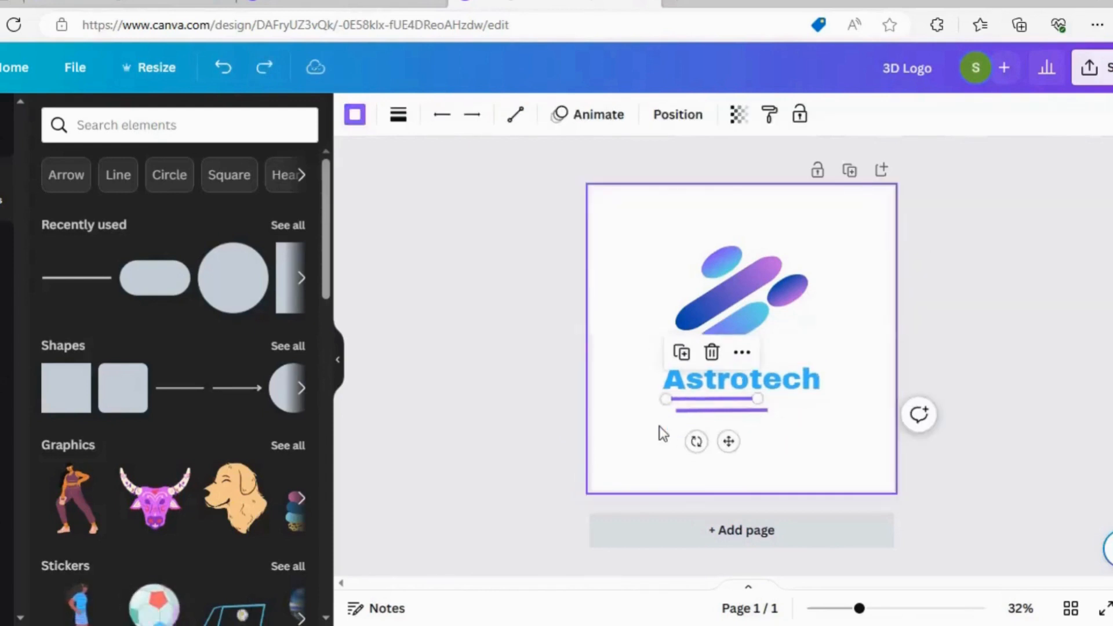
left_click(956, 322)
left_click(731, 410)
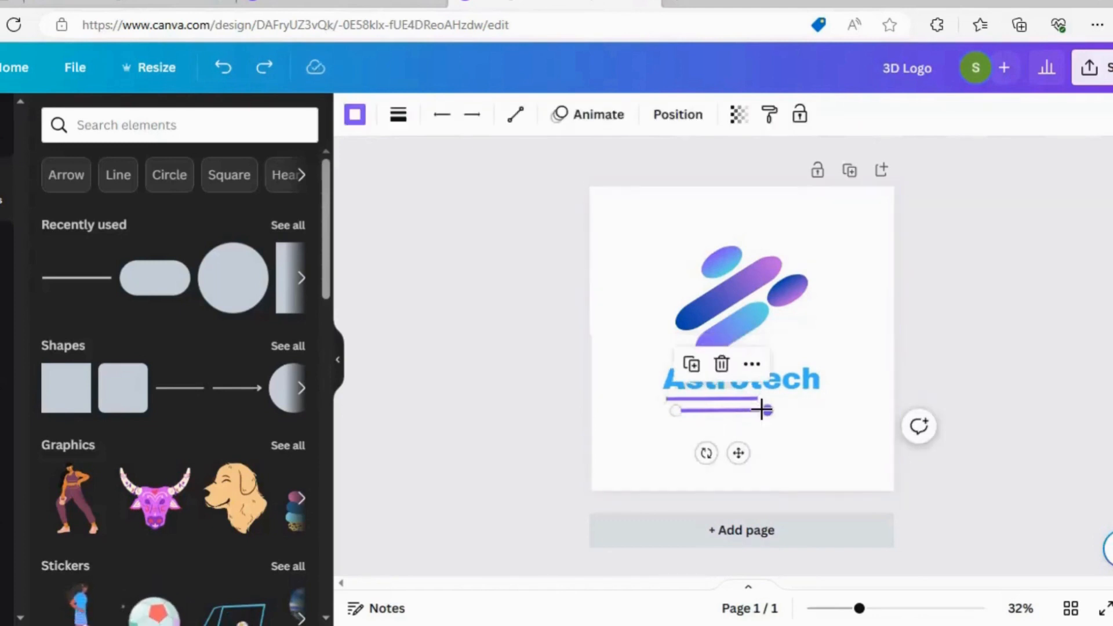
key("Up")
key("Up")
key("Up")
key("Up")
key("Up")
key("Up")
key("Up")
key("Up")
key("Up")
key("Up")
key("Up")
key("Up")
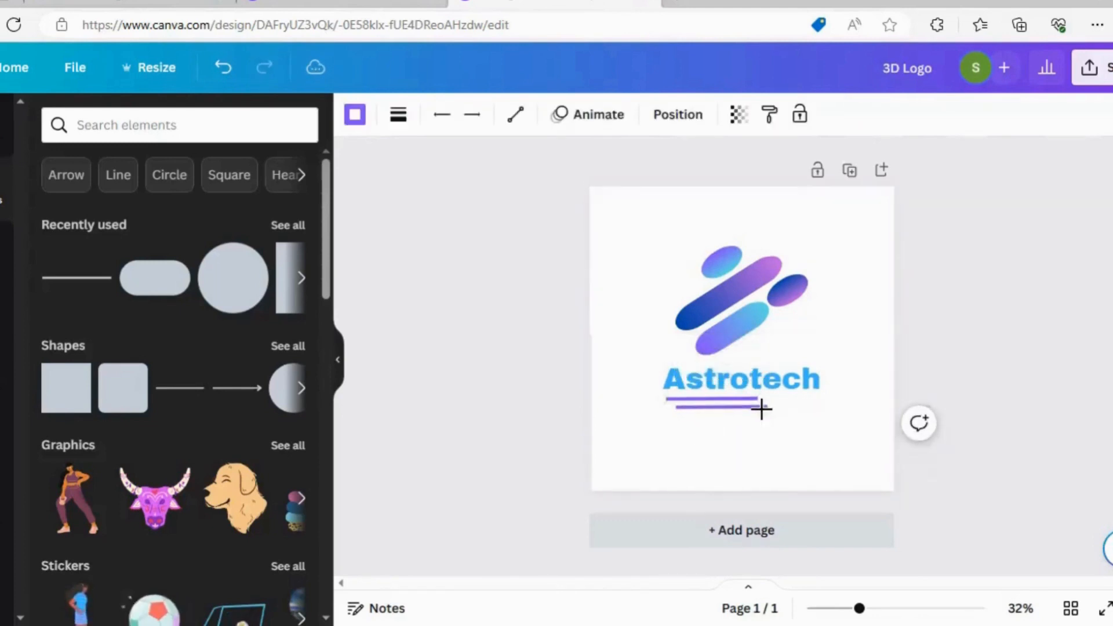
Step: Recolour the lower line with the pinkish light purple from the default solid colours
left_click(357, 115)
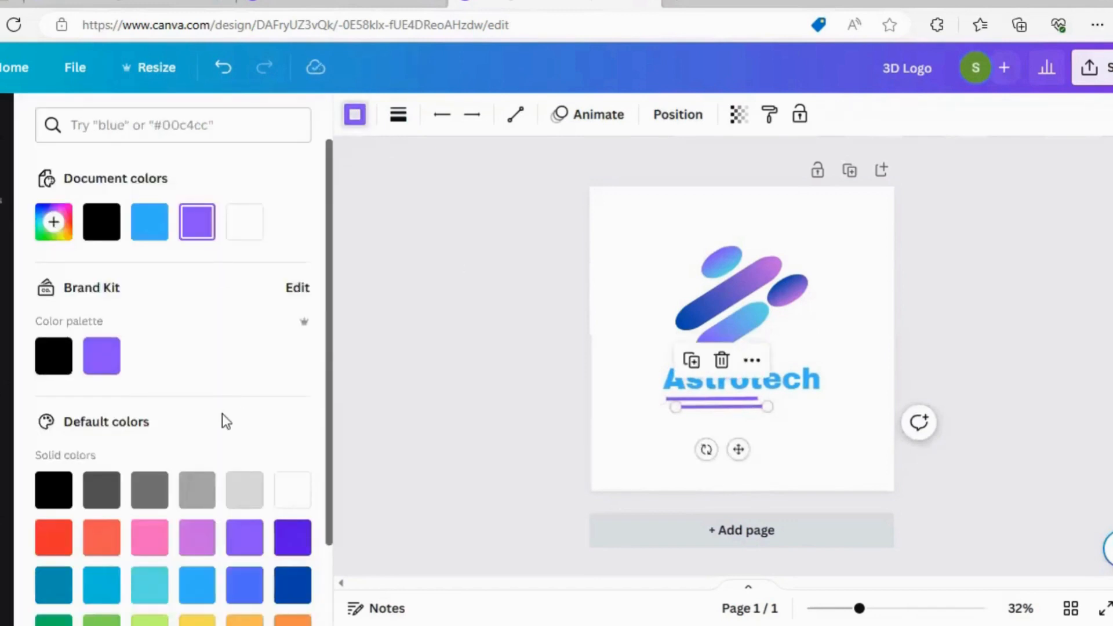
left_click(196, 543)
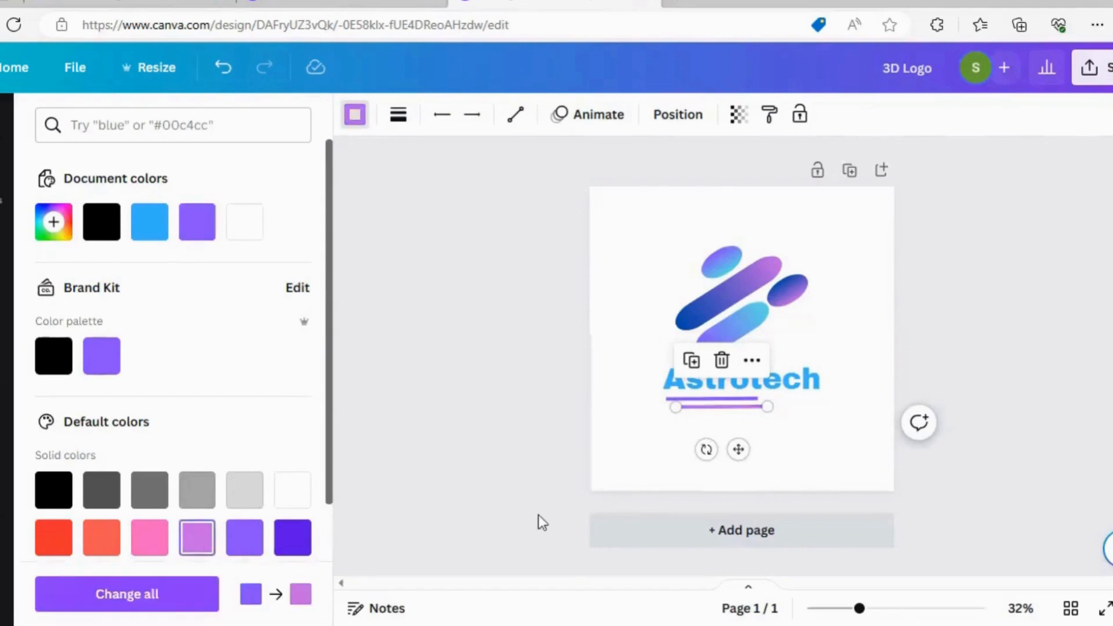
left_click(641, 377)
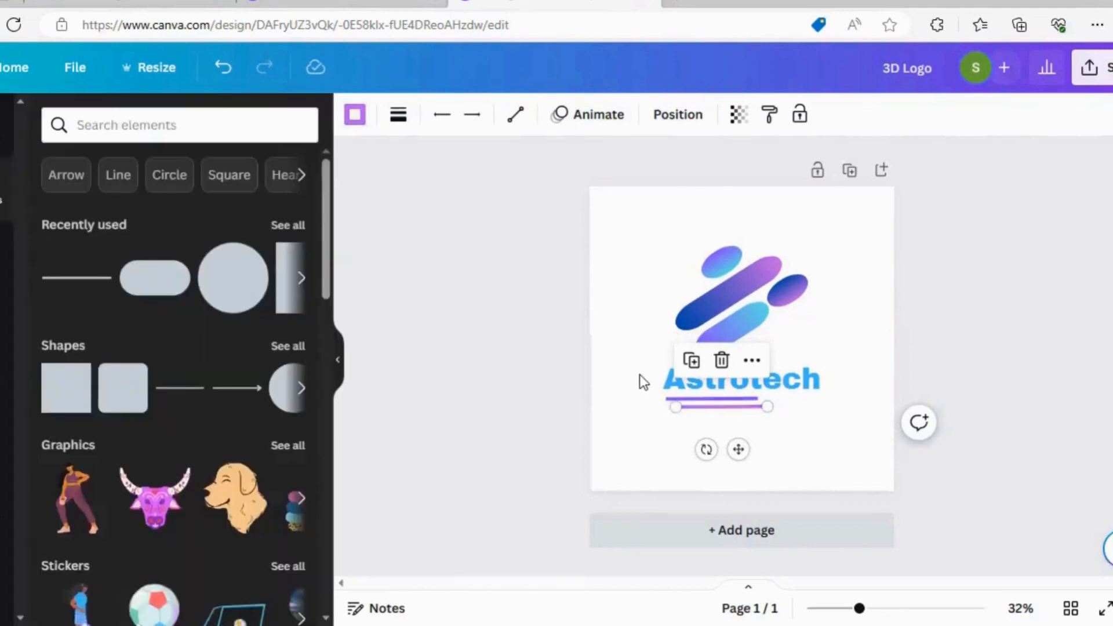
Step: Shift the upper line slightly closer to the heading and nudge the lower line up to tighten their spacing
left_click(747, 404)
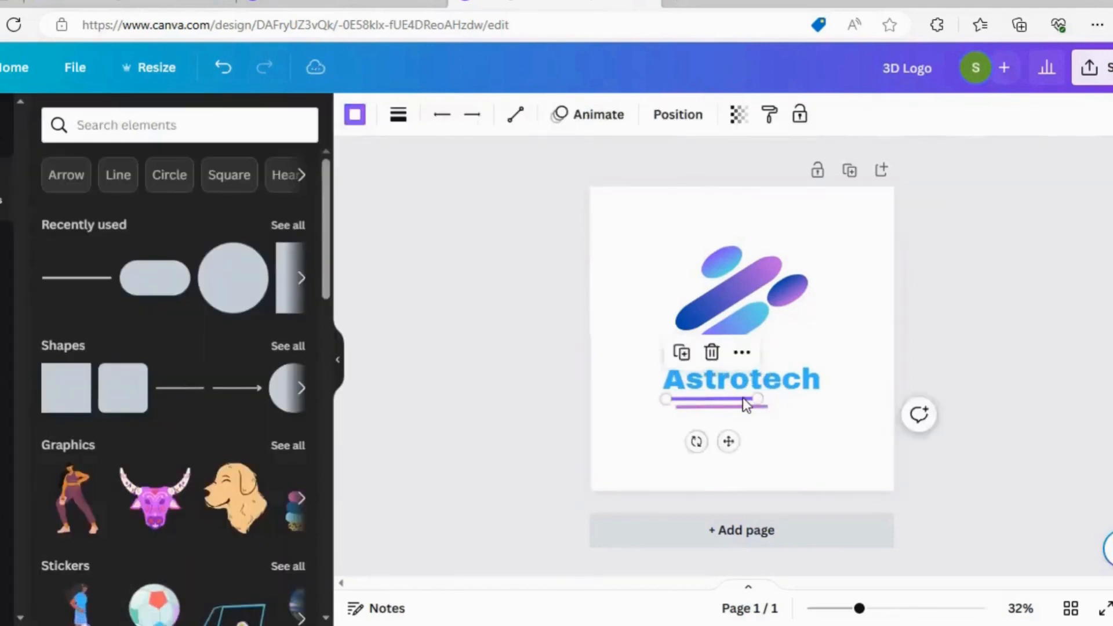
left_click_drag(743, 406, 741, 406)
left_click(764, 406)
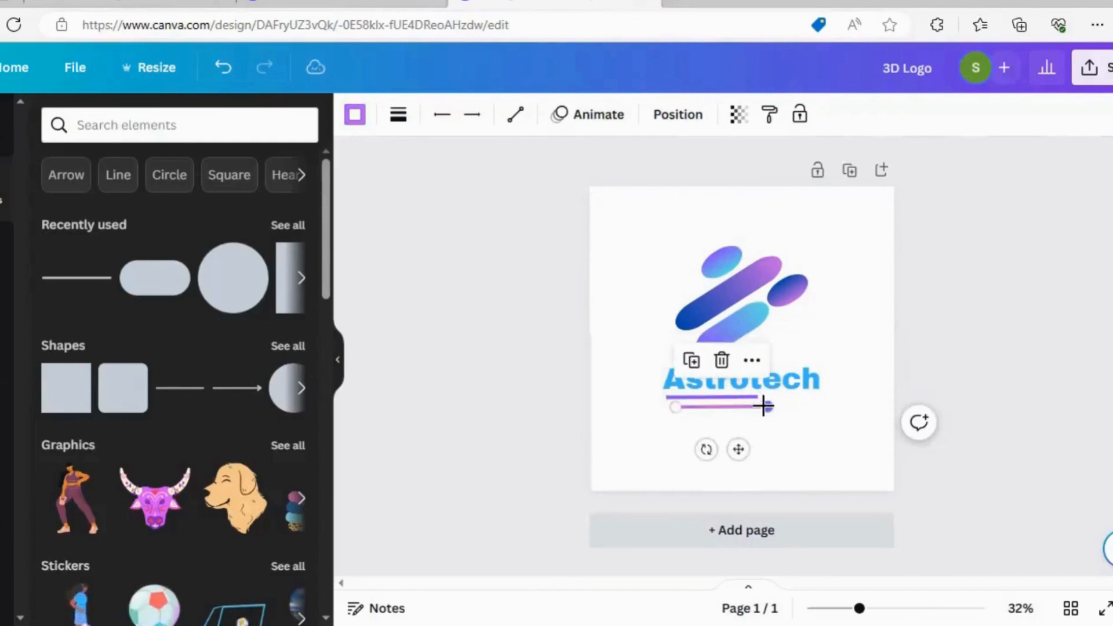
key("Up")
key("Up")
key("Up")
key("Up")
key("Up")
key("Up")
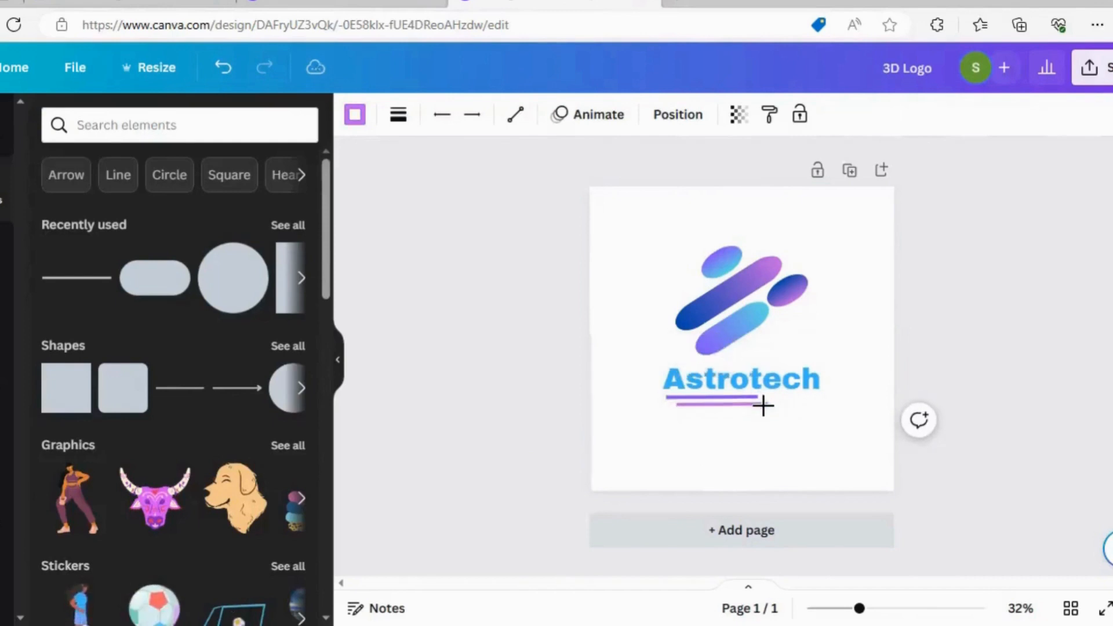
left_click(745, 429)
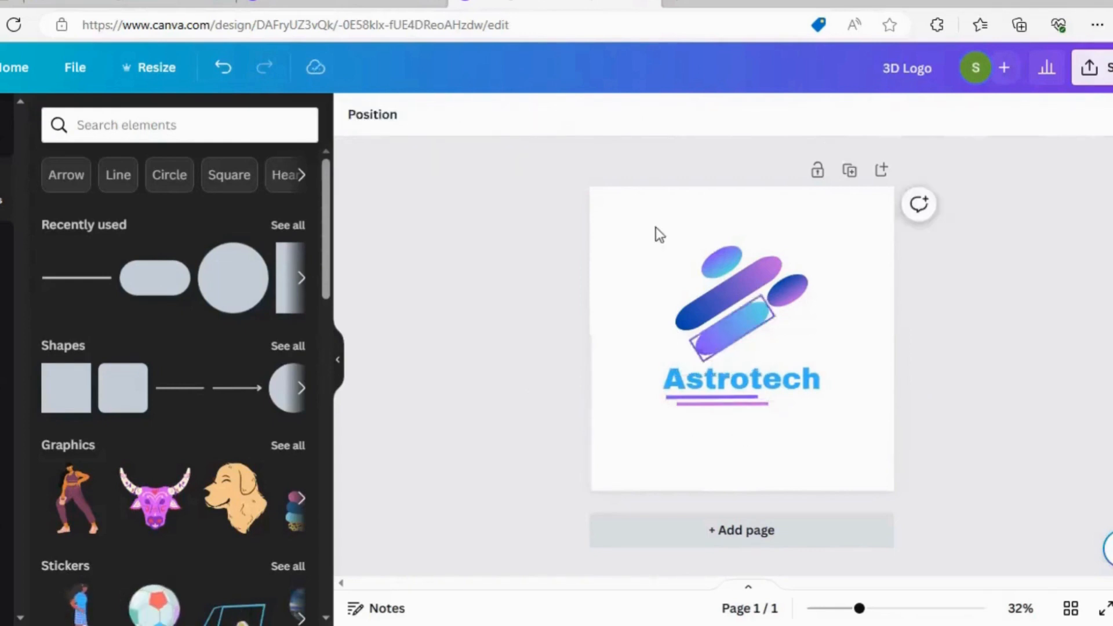
Step: Move all the logo shapes, the heading and both lines slightly up together, keeping them centred horizontally on the page
left_click_drag(656, 232, 816, 432)
left_click_drag(743, 343, 742, 329)
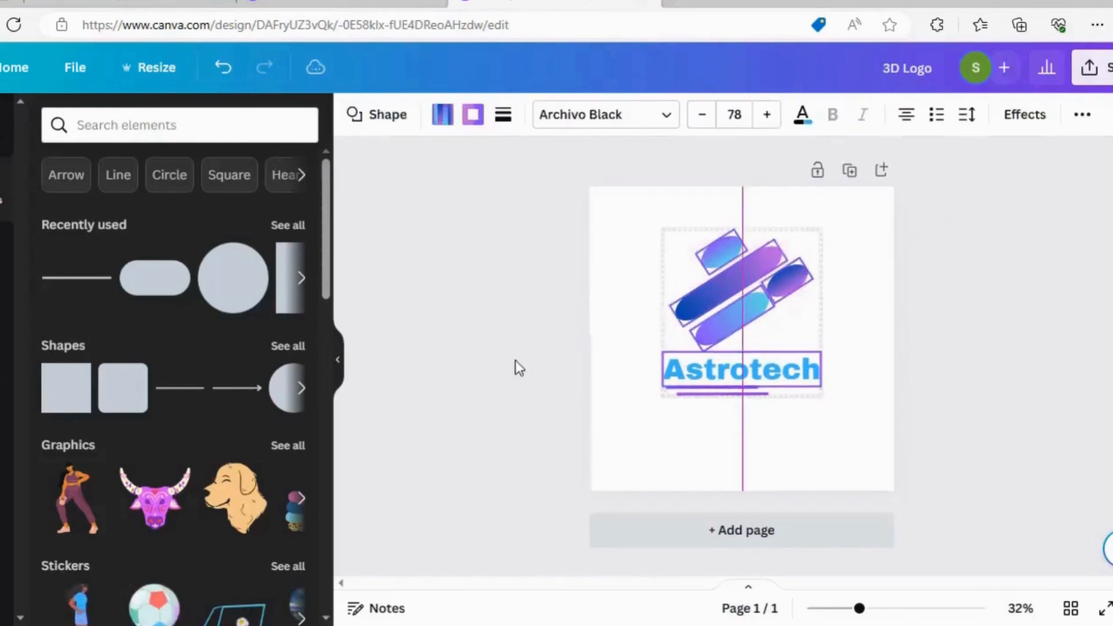
left_click(839, 397)
Step: Add a text box reading "COMPUTER & TECH" just below the two accent lines
key("t")
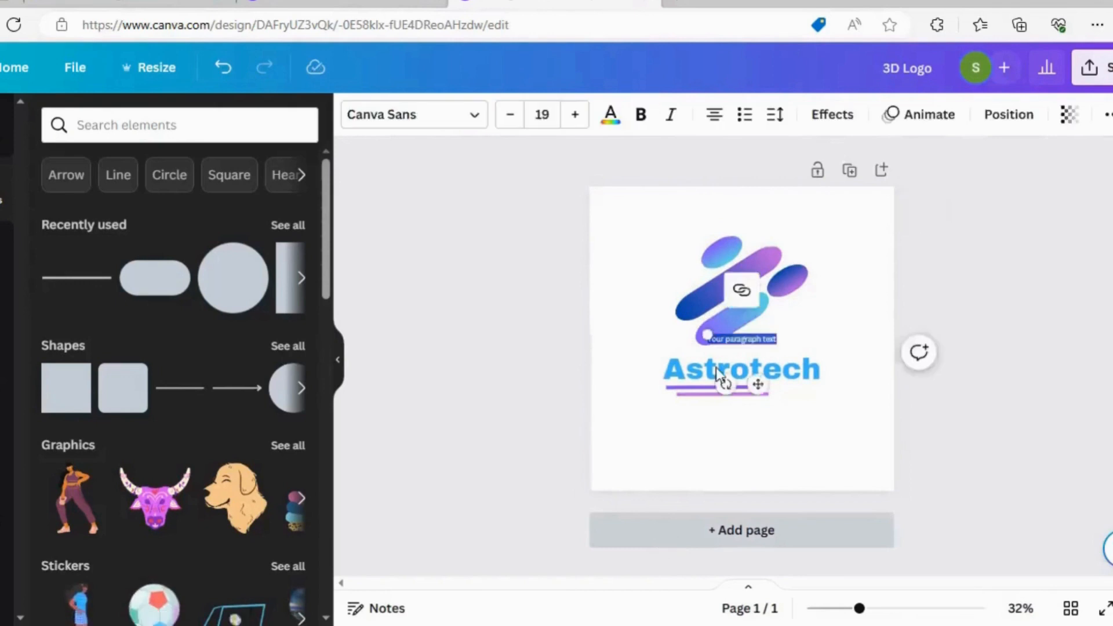
left_click_drag(738, 338, 738, 404)
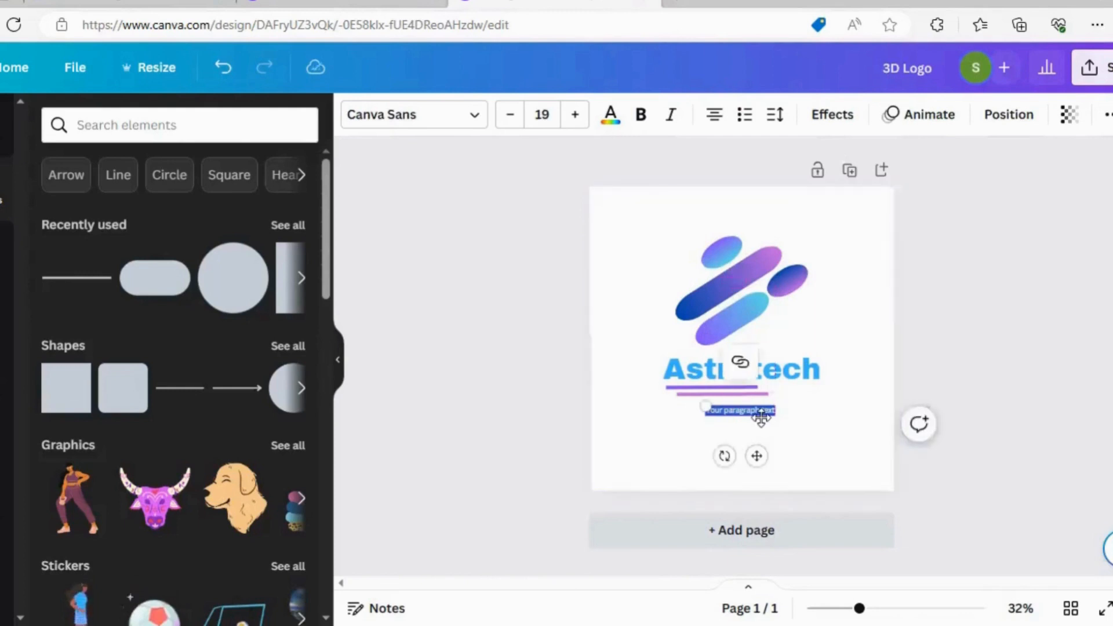
key("BackSpace")
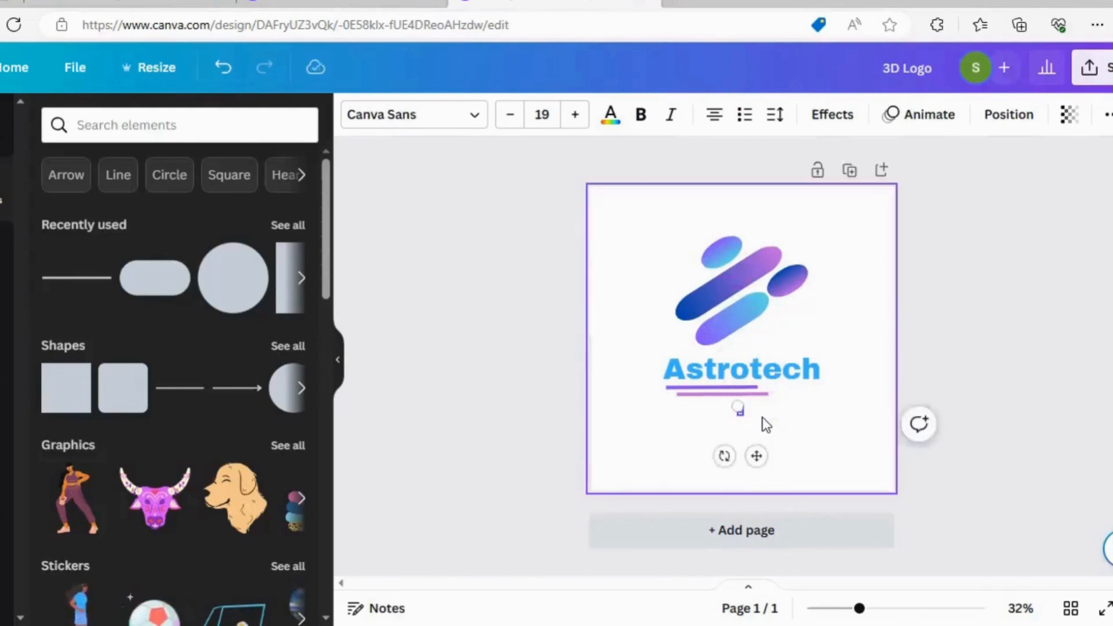
type("COMPUTER")
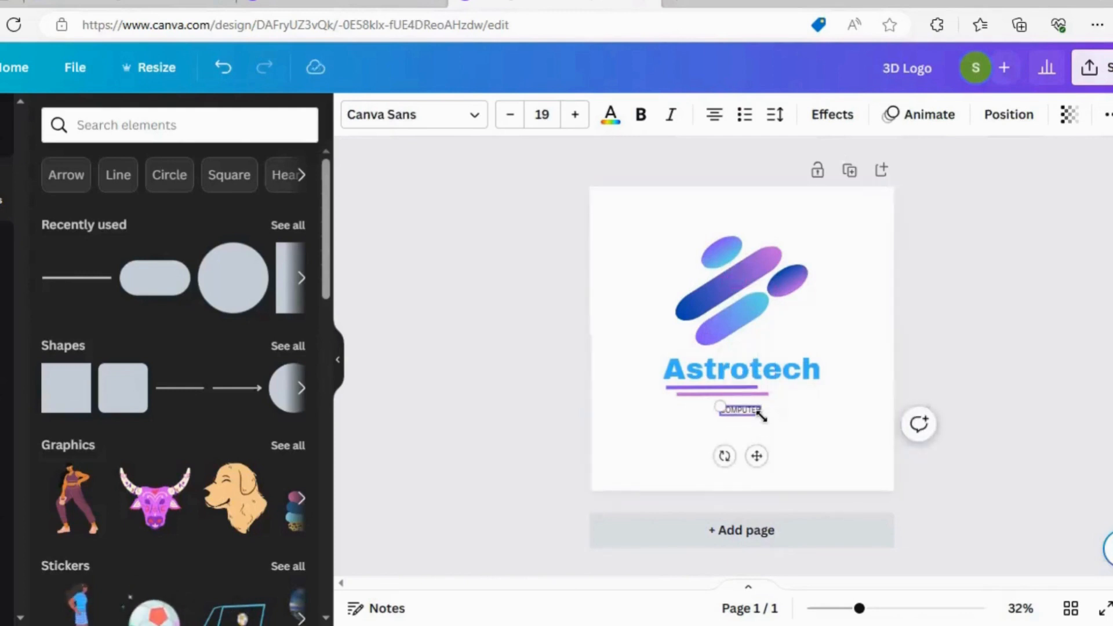
type("S")
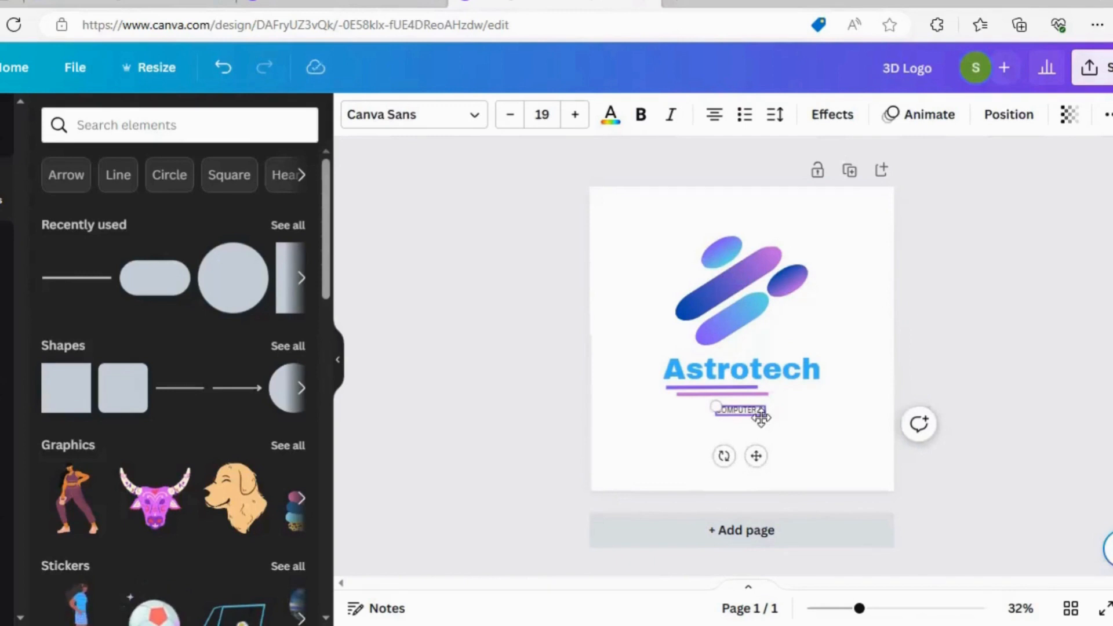
type(" TECH")
left_click(839, 424)
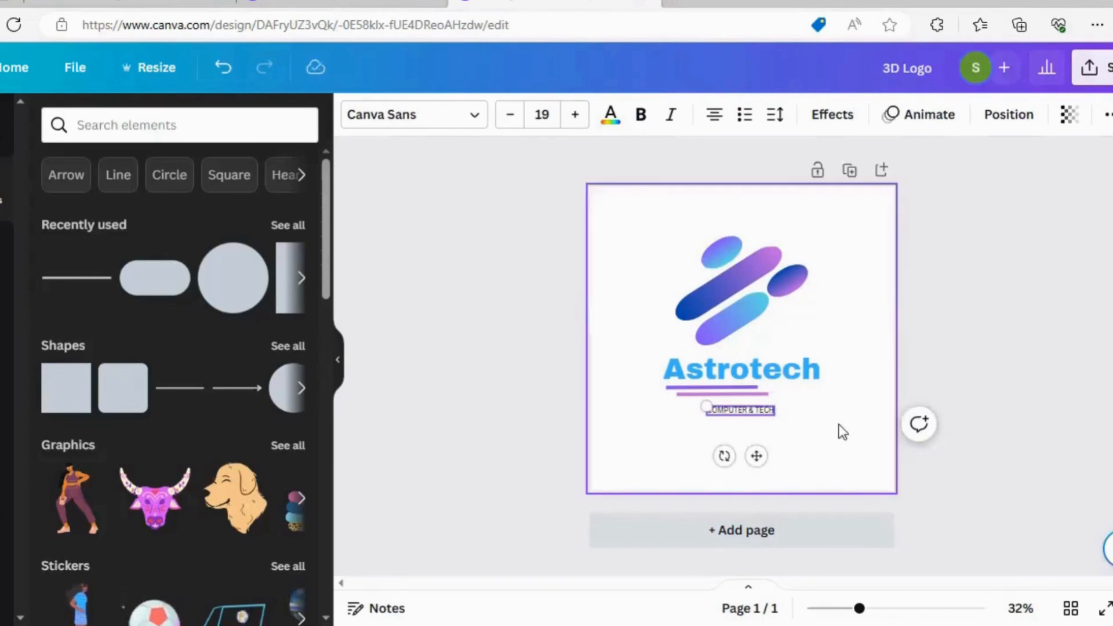
Step: Set the font size of the "COMPUTER & TECH" tagline to 25
left_click(755, 417)
left_click(541, 114)
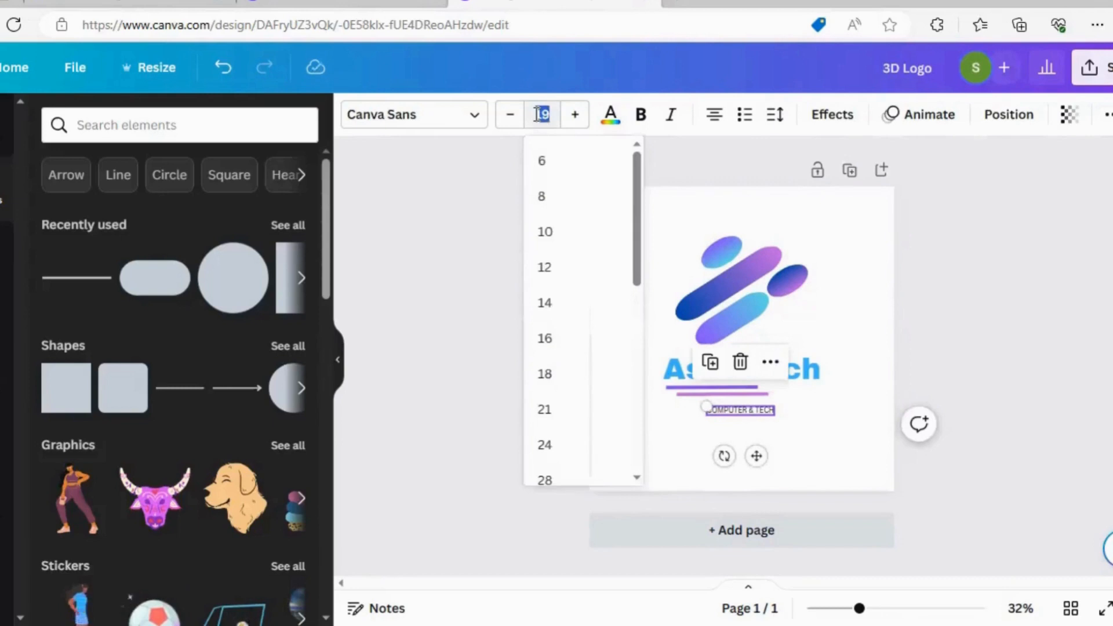
type("25")
left_click(455, 231)
left_click(745, 416)
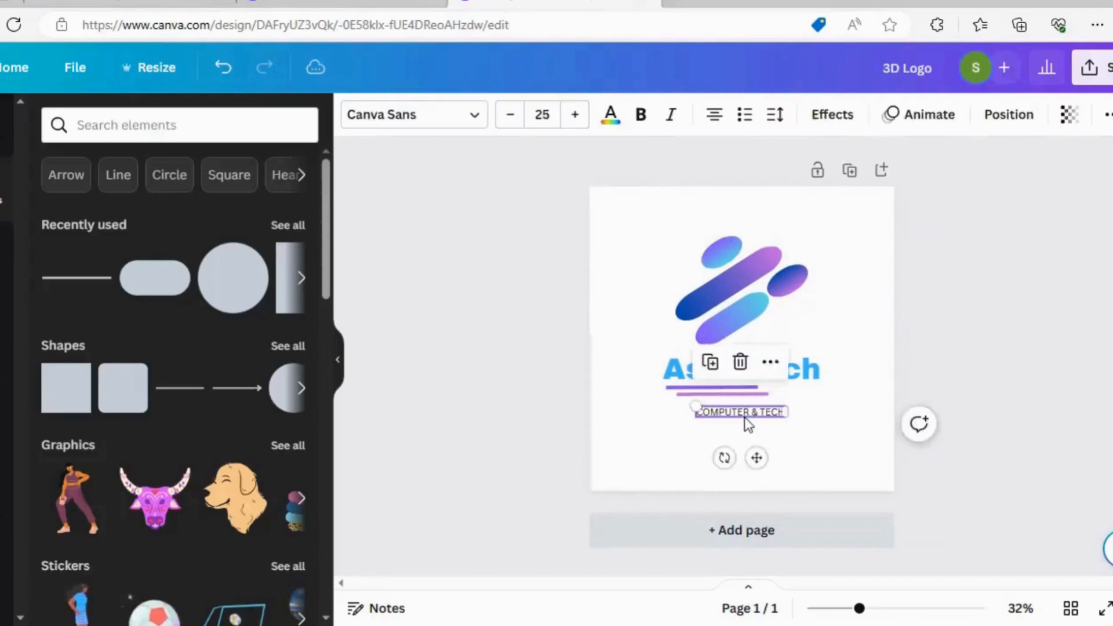
Step: Nudge the "COMPUTER & TECH" tagline slightly up towards the two accent lines
key("Up")
key("Up")
key("Up")
key("Up")
key("Up")
key("Up")
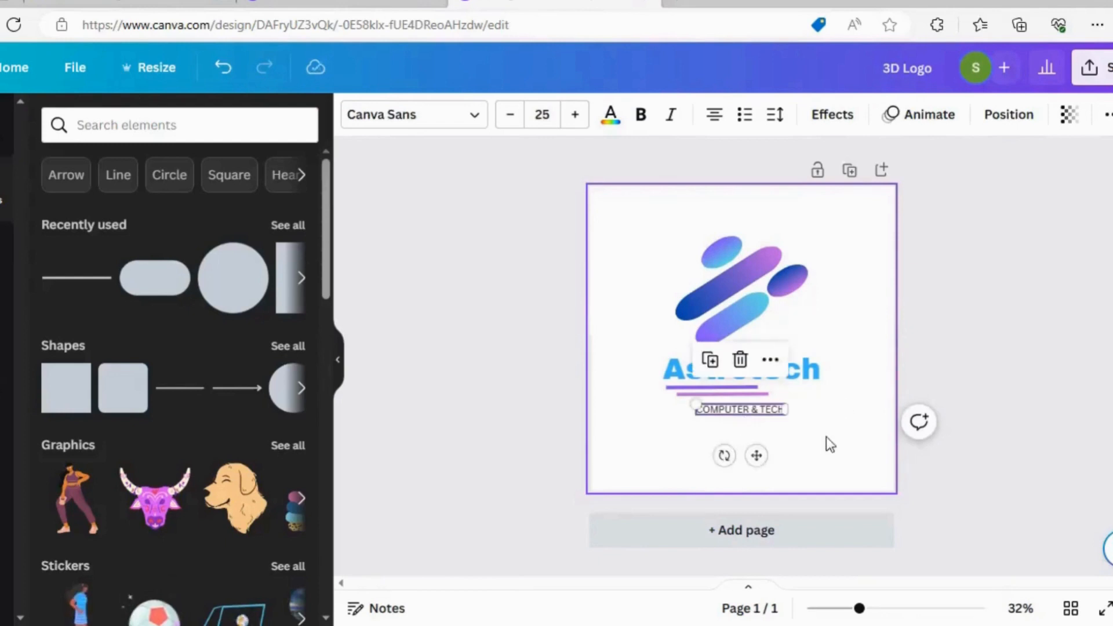
left_click(530, 373)
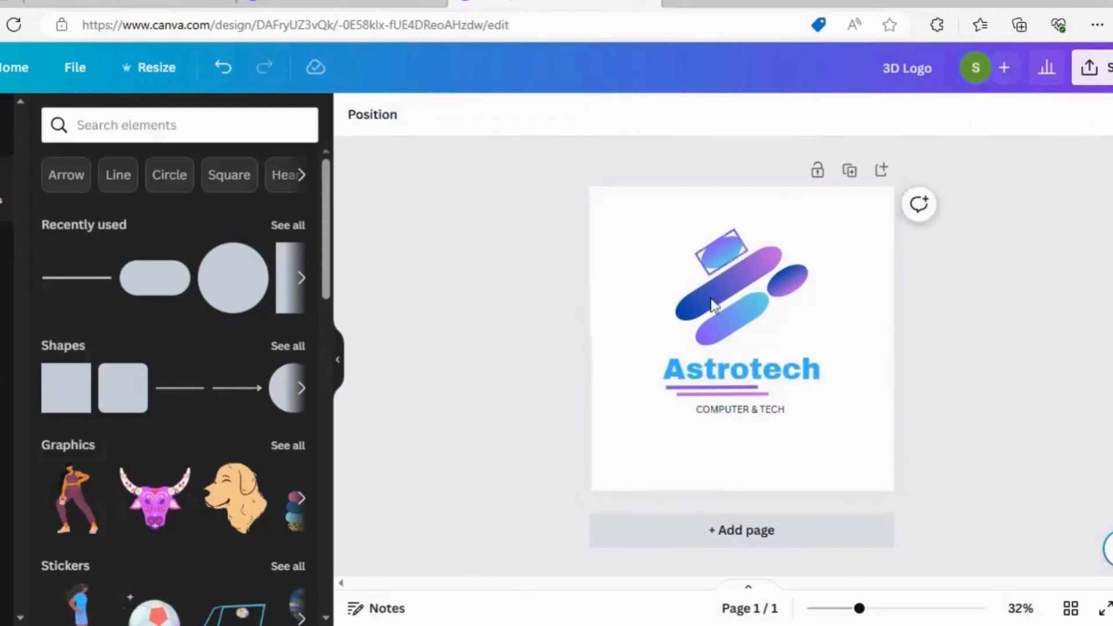
Step: Colour the "COMPUTER & TECH" tagline purple (#8c52ff) from the document colours
left_click(755, 409)
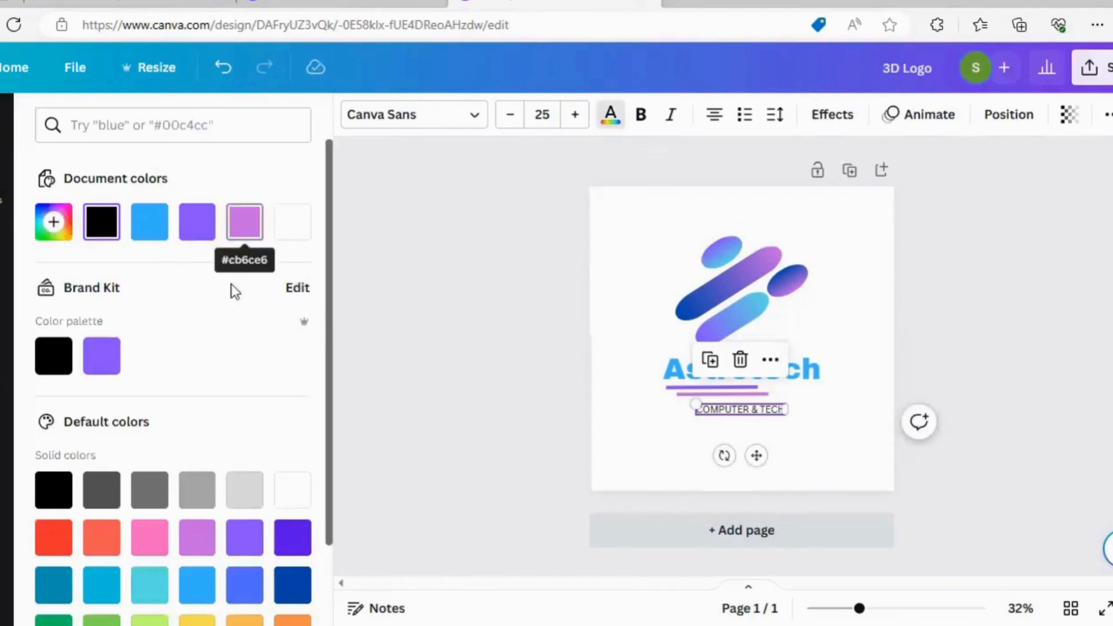
left_click(202, 236)
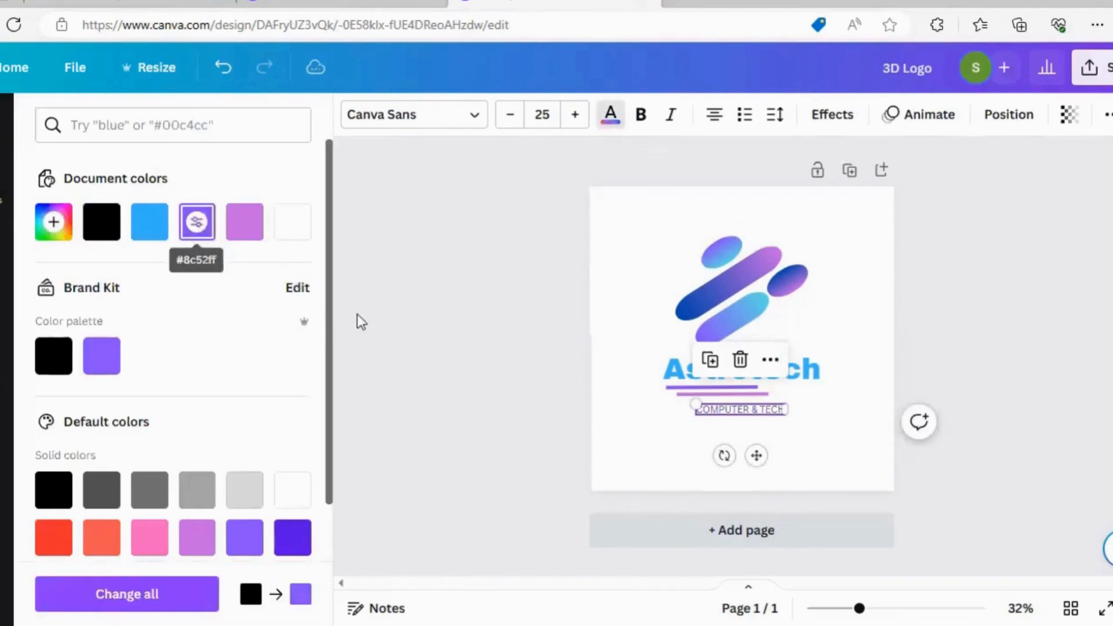
left_click(245, 223)
left_click(206, 232)
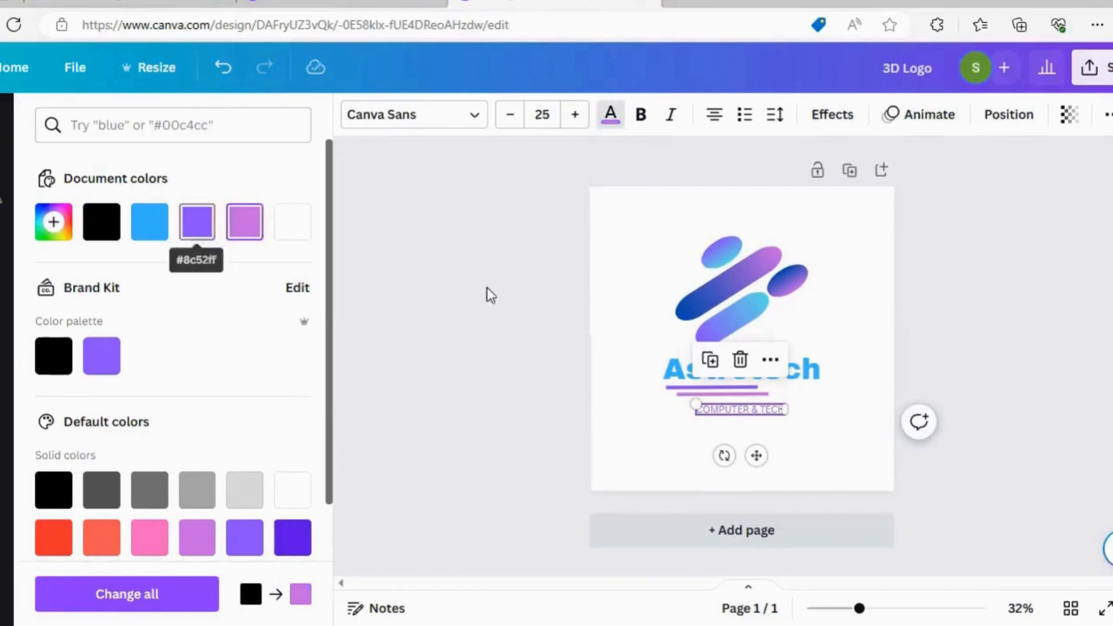
left_click(589, 301)
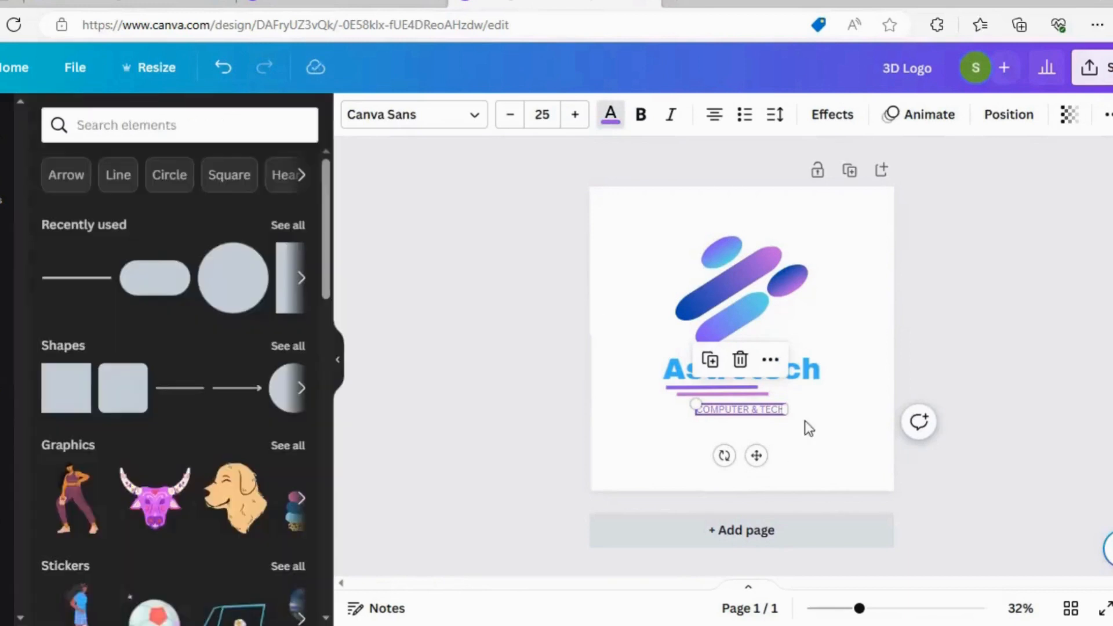
Step: Extend the tagline text to read "COMPUTER & TECHNOLOGY"
left_click(774, 432)
left_click(768, 410)
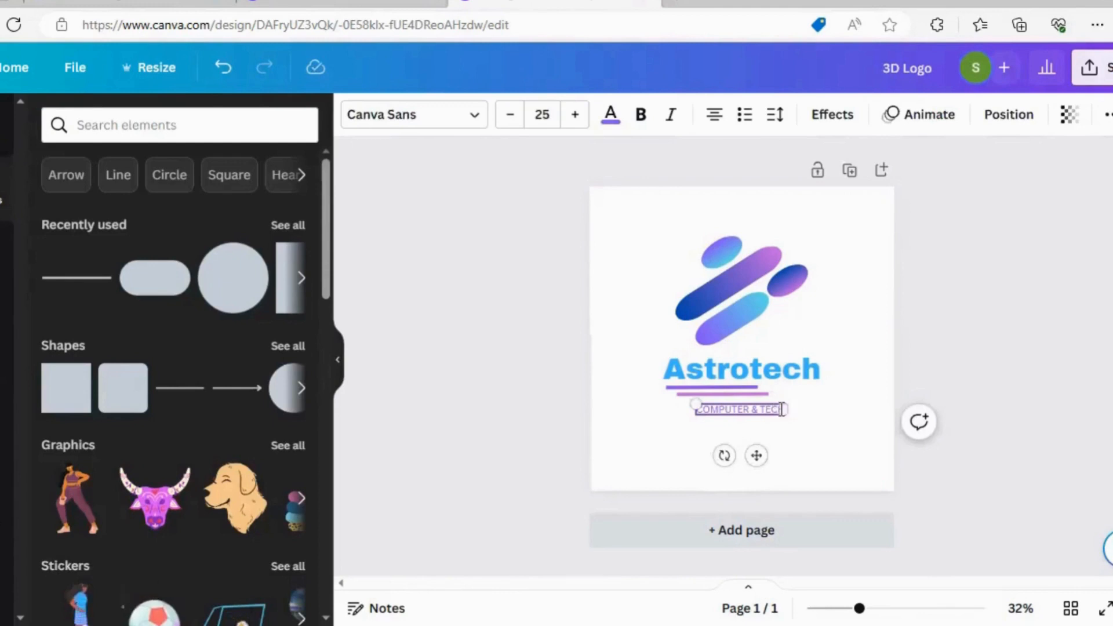
type("NOLO")
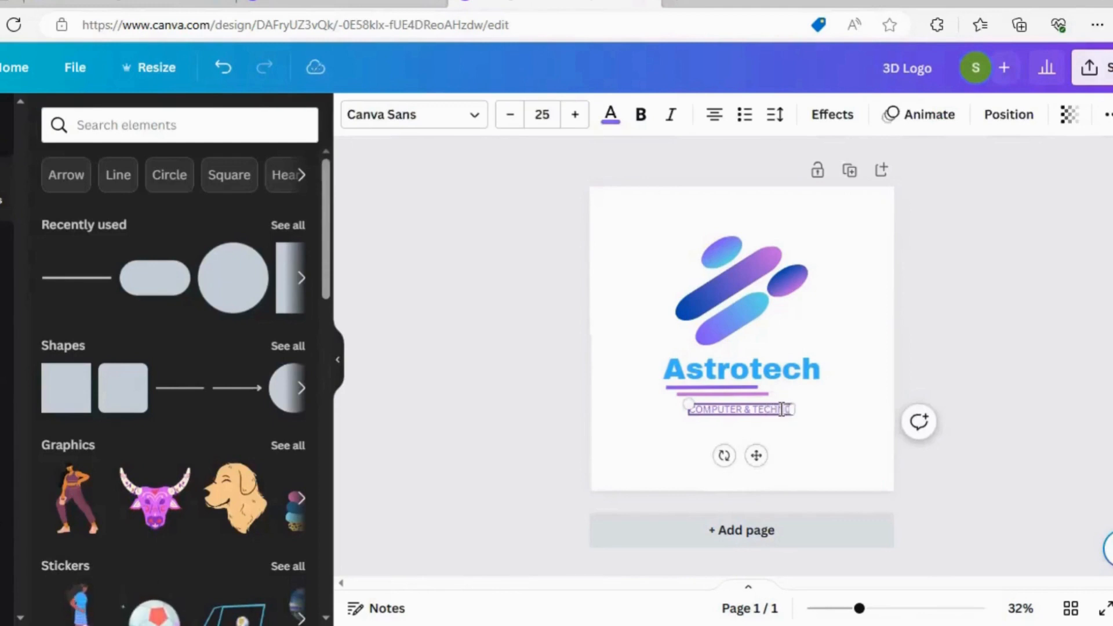
type("GY")
left_click(1004, 329)
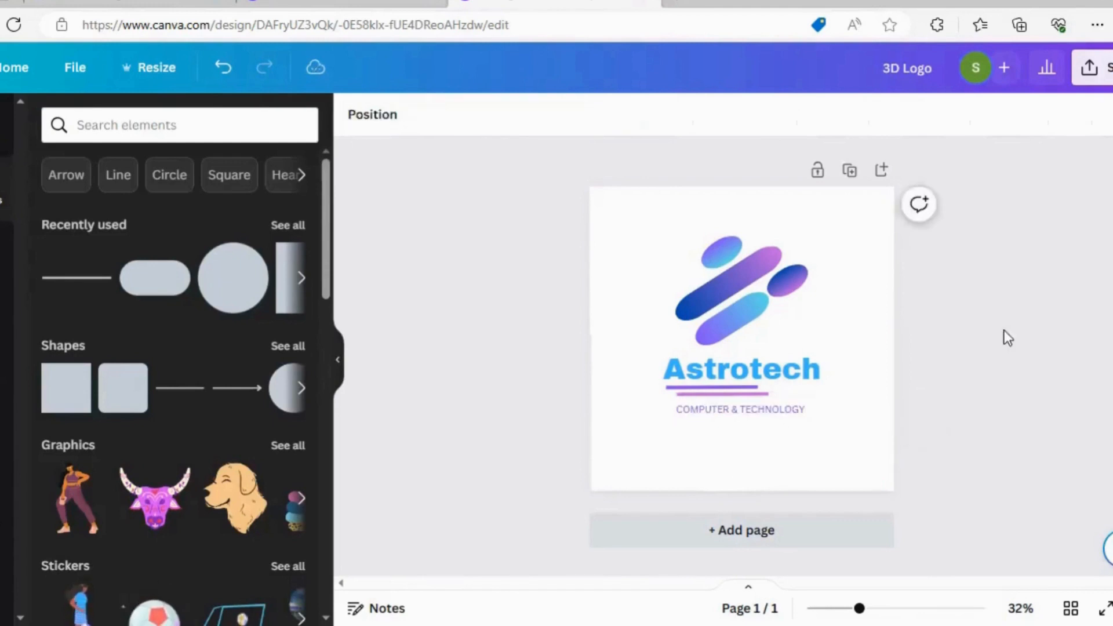
Step: Try smaller font sizes such as 23 on the "COMPUTER & TECHNOLOGY" tagline, then restore it to 25
left_click(770, 415)
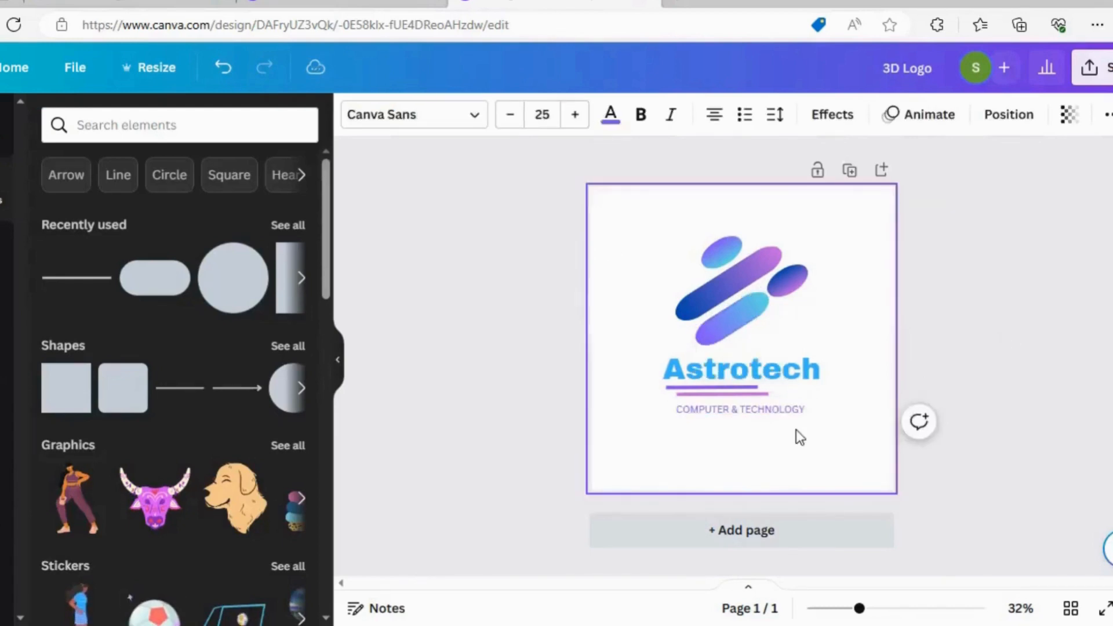
double_click(510, 119)
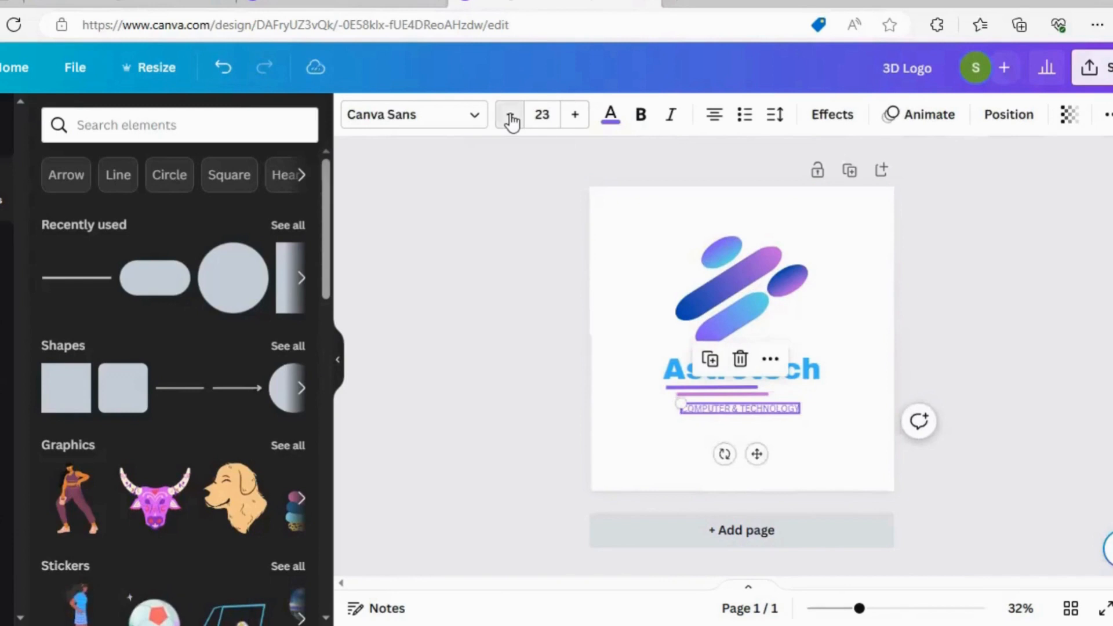
left_click(510, 119)
left_click(583, 123)
left_click(583, 123)
left_click(509, 118)
left_click(994, 366)
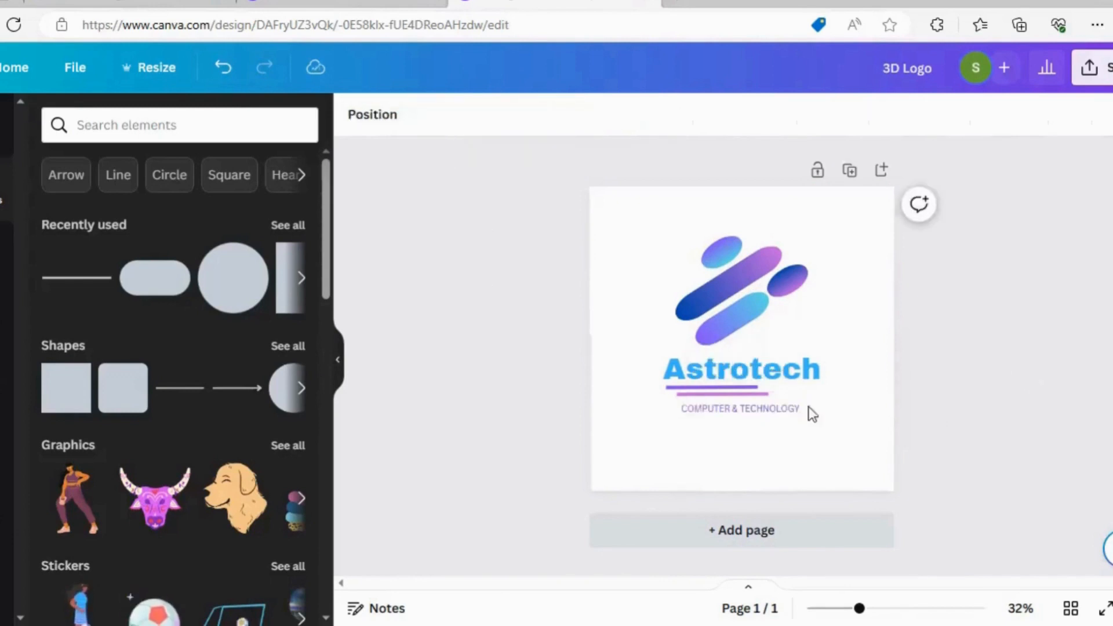
left_click(788, 409)
left_click(583, 122)
left_click(584, 123)
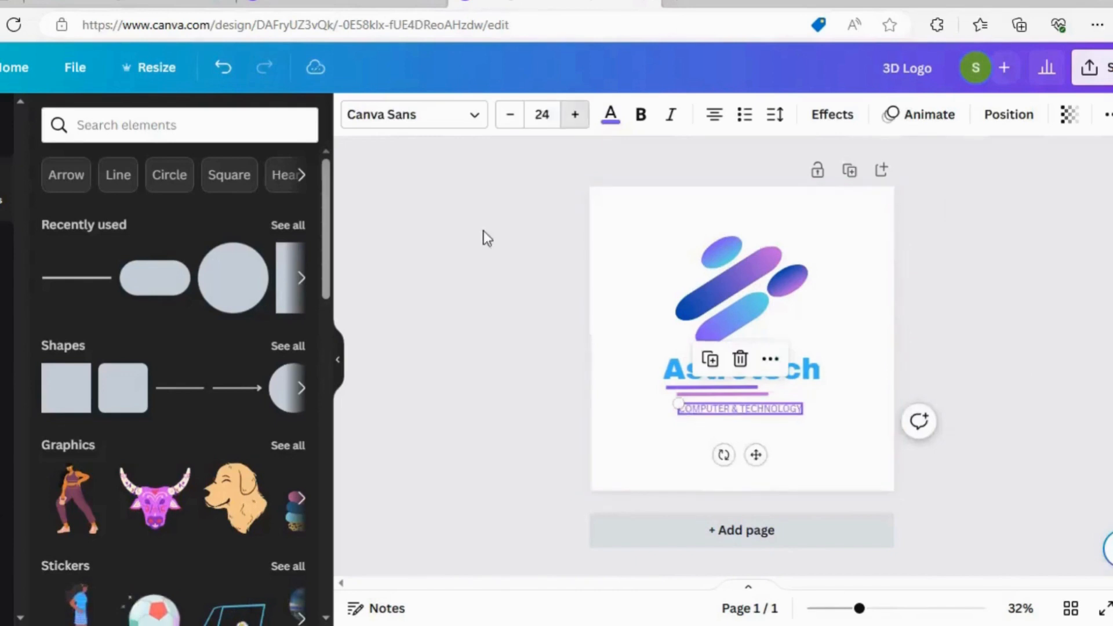
left_click(493, 272)
Step: Move all the logo shapes, text and lines slightly down together, keeping them centred horizontally on the page
left_click(662, 253)
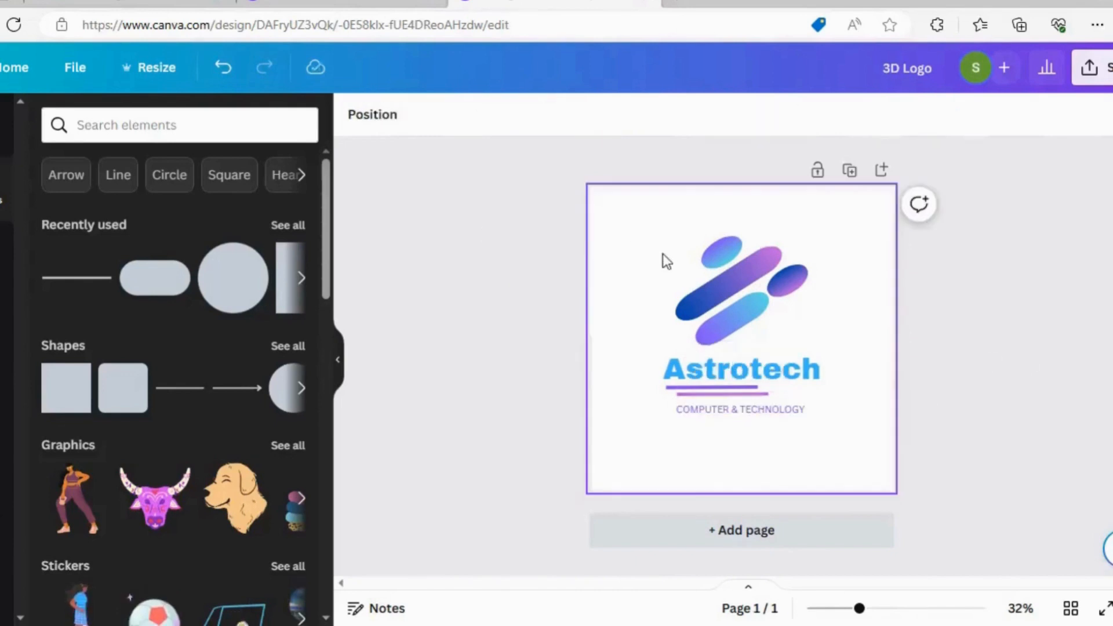
key("ctrl+a")
left_click_drag(736, 329, 736, 341)
left_click(986, 304)
Step: Group all the logo elements, enlarge the group slightly and centre it on the page
left_click_drag(652, 231, 787, 423)
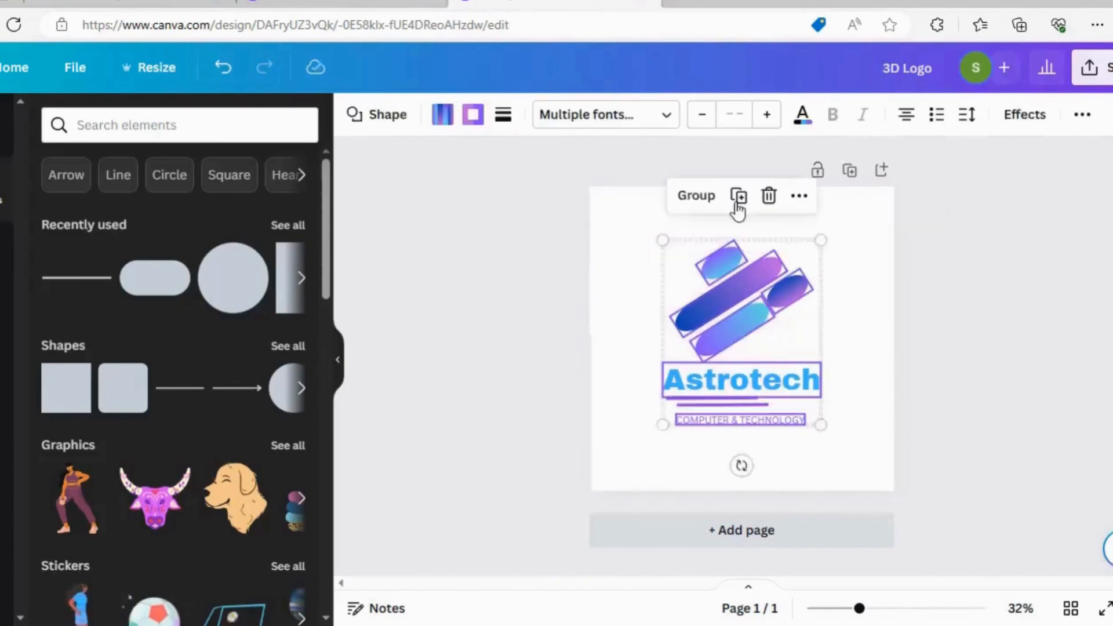
left_click(695, 195)
left_click_drag(821, 239, 840, 216)
left_click_drag(753, 300, 747, 302)
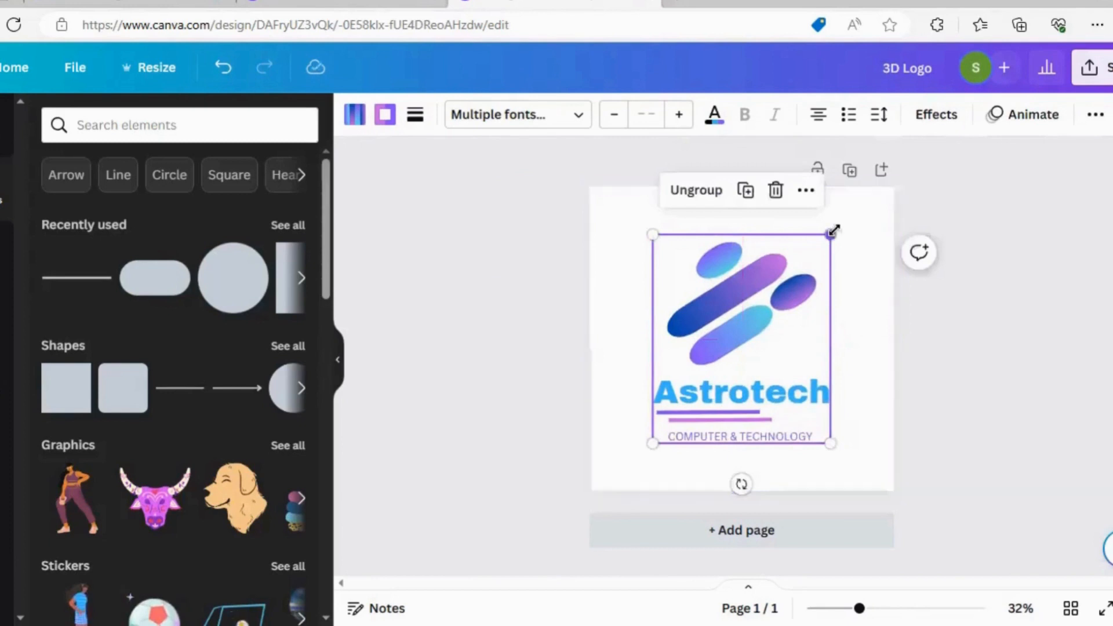
left_click_drag(832, 232, 838, 226)
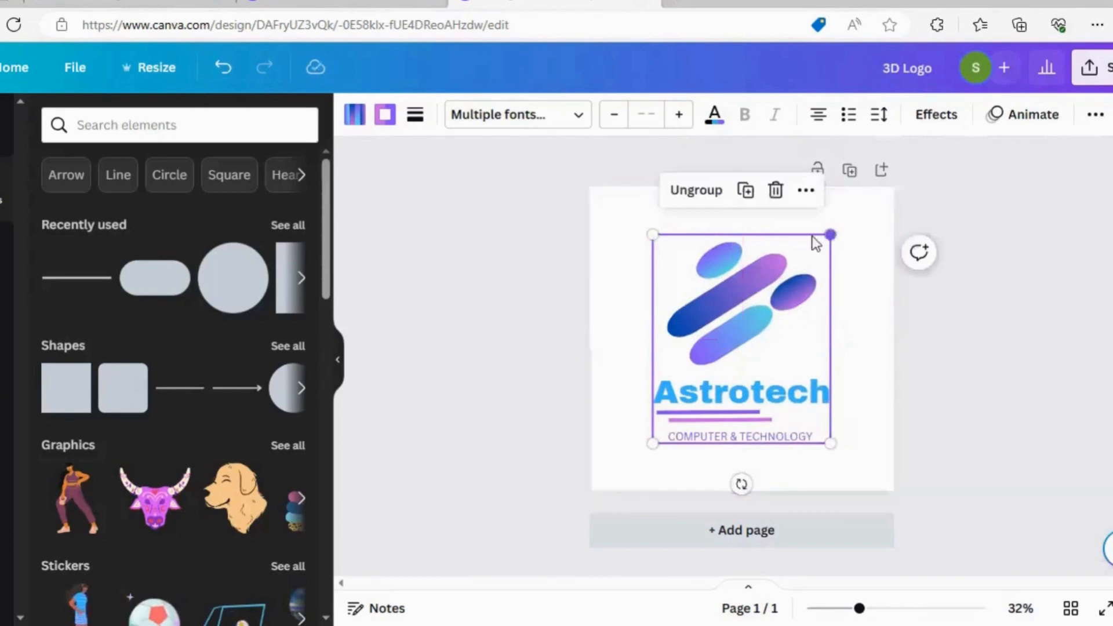
left_click(466, 287)
left_click(1096, 68)
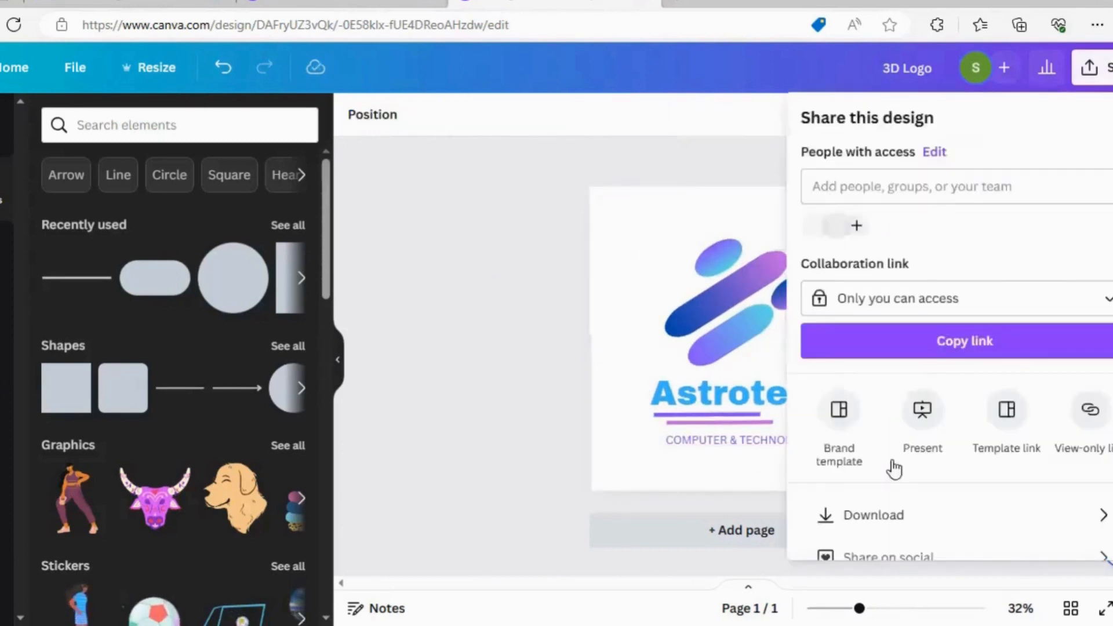
scroll(644, 252, "down", 1)
left_click(533, 279)
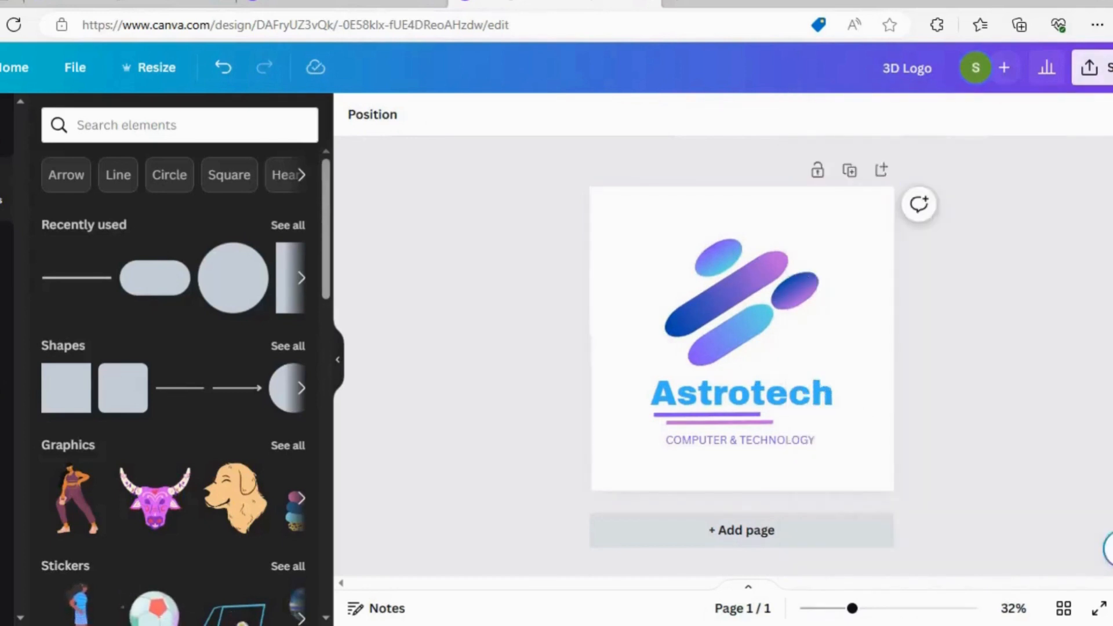
Step: Open the design's download settings and enable a transparent background for the PNG file type
left_click(1096, 68)
scroll(874, 450, "down", 1)
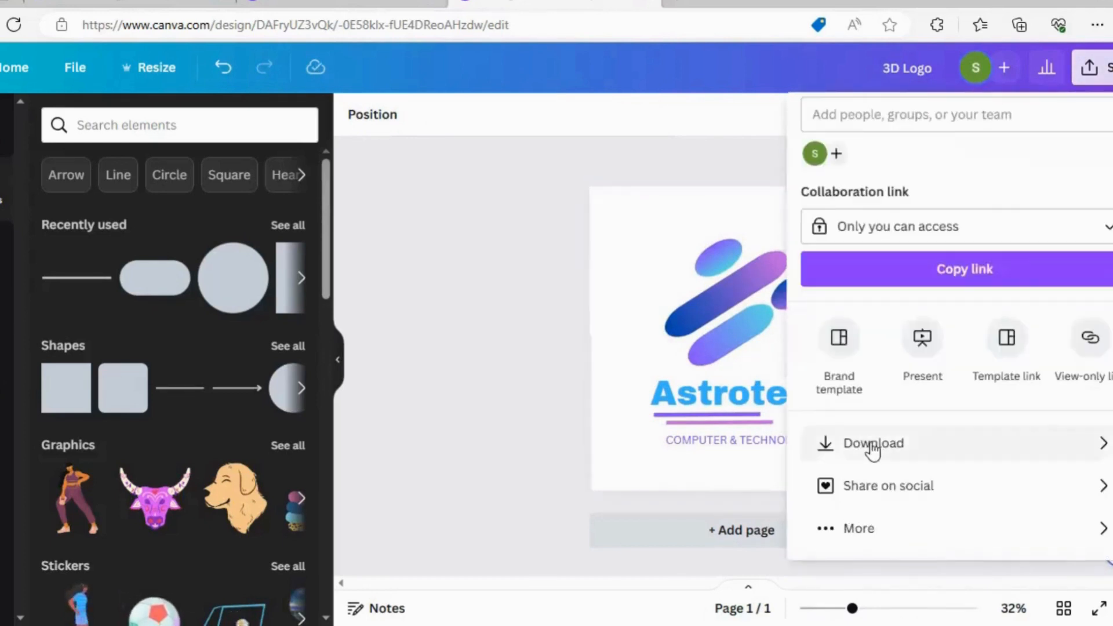
left_click(874, 445)
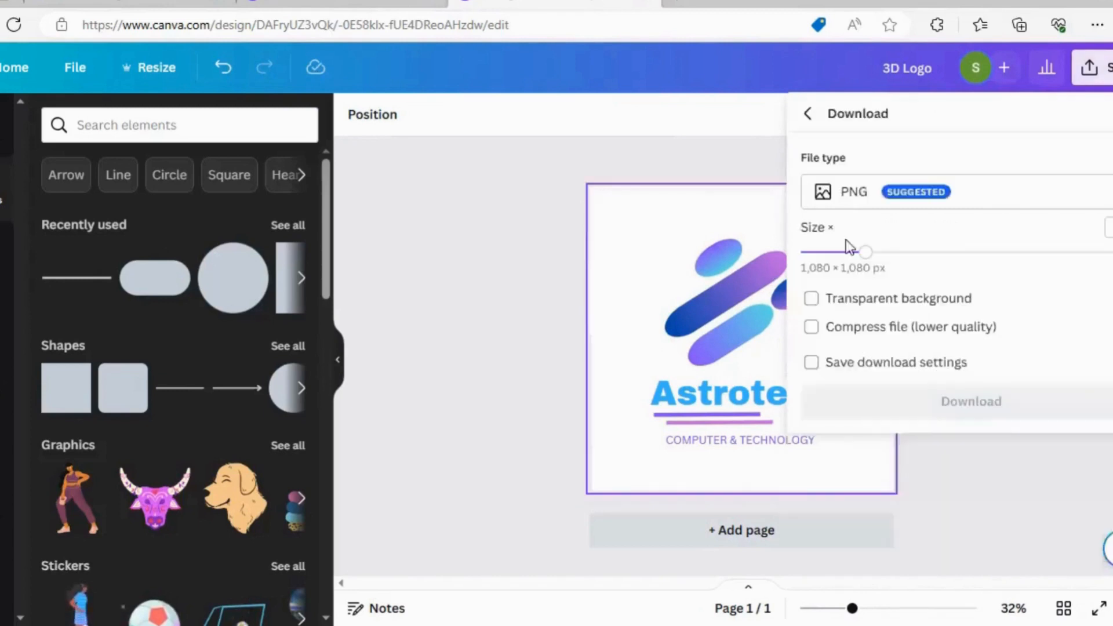
left_click(811, 299)
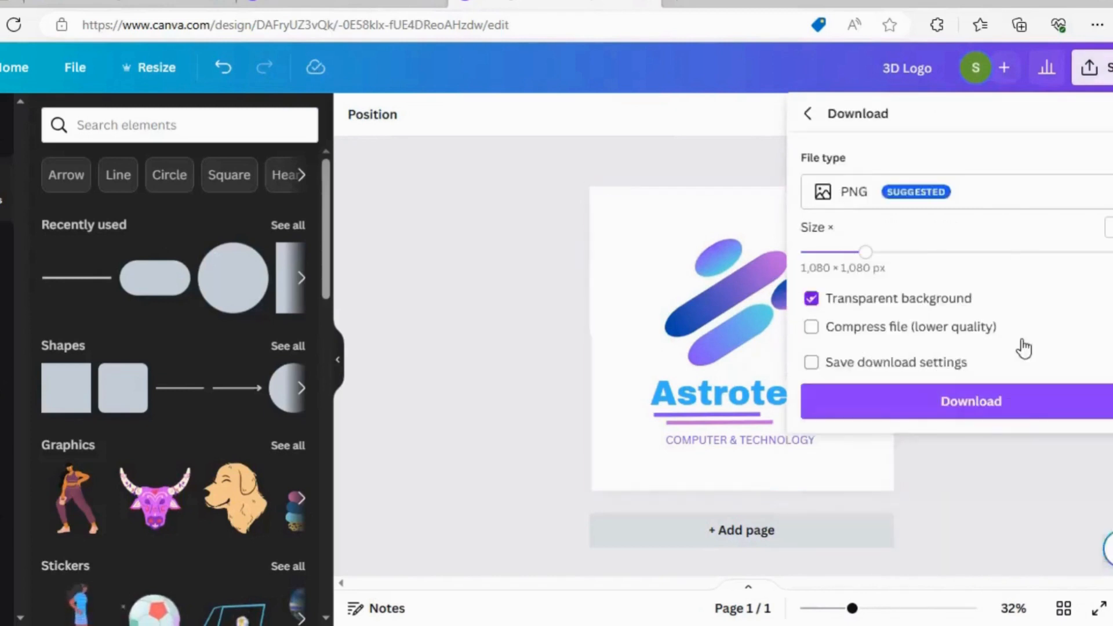
Step: Change the download file type to JPG, raise the quality to the maximum and download the logo
left_click(953, 197)
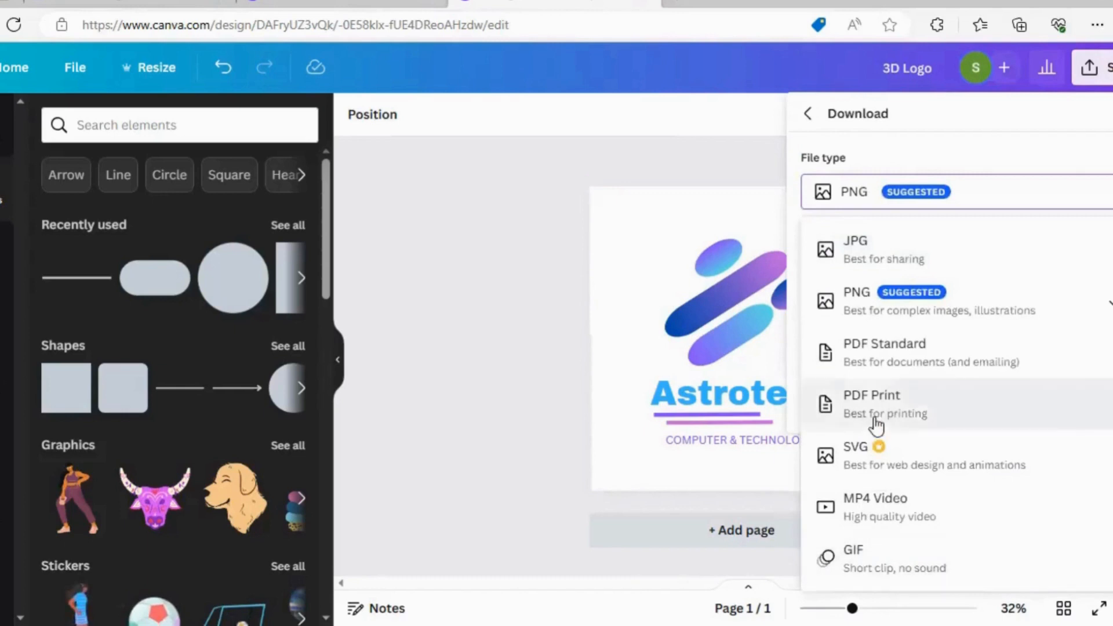
left_click(827, 249)
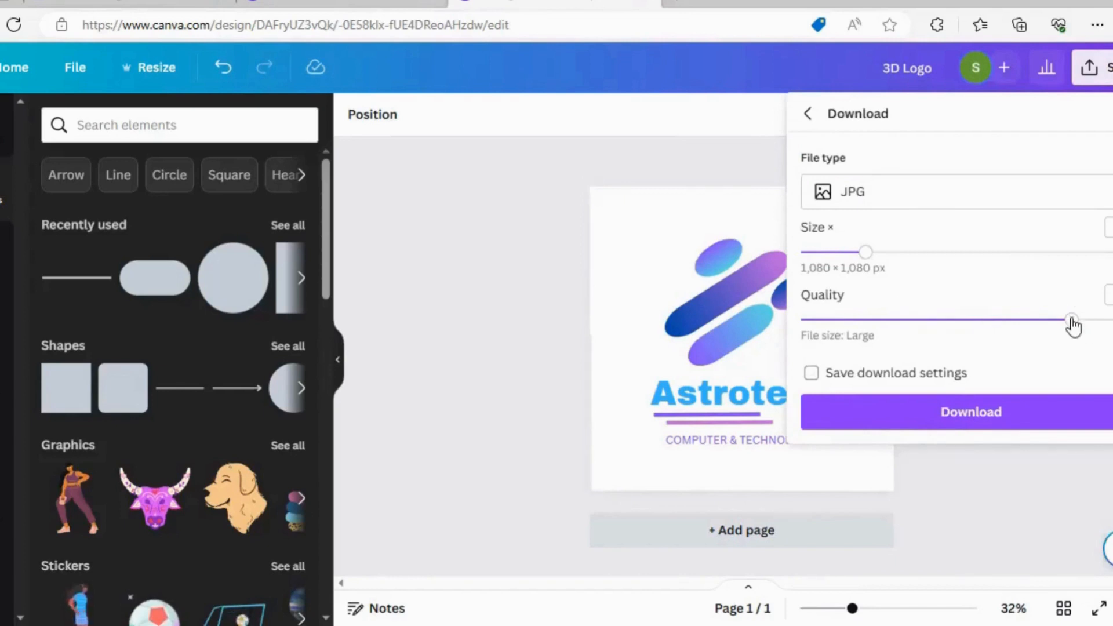
left_click_drag(1078, 320, 1112, 322)
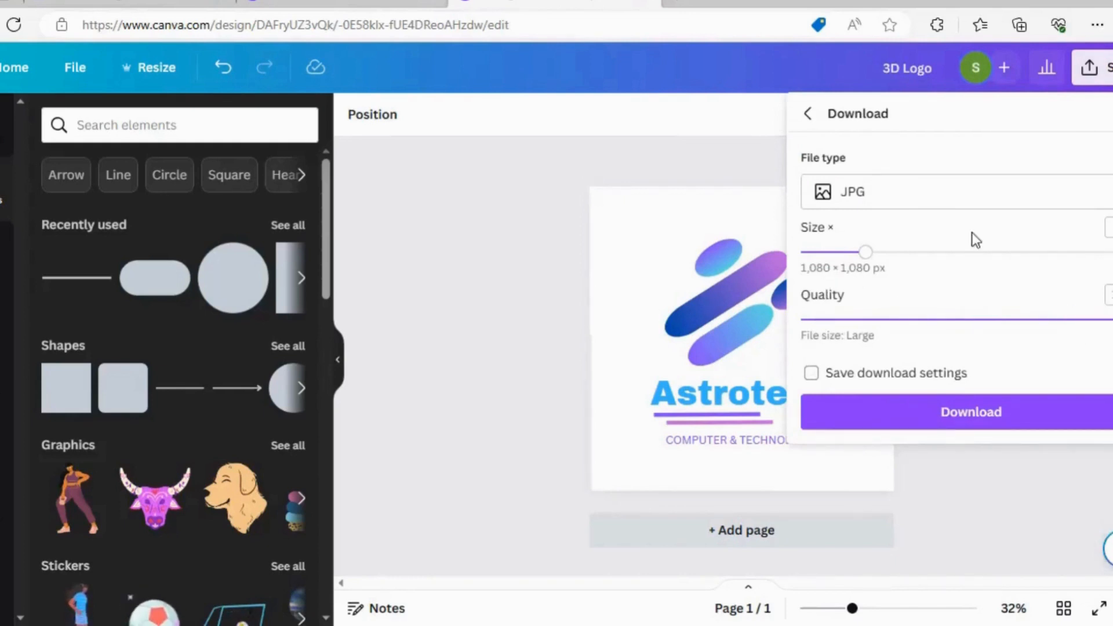
left_click(962, 412)
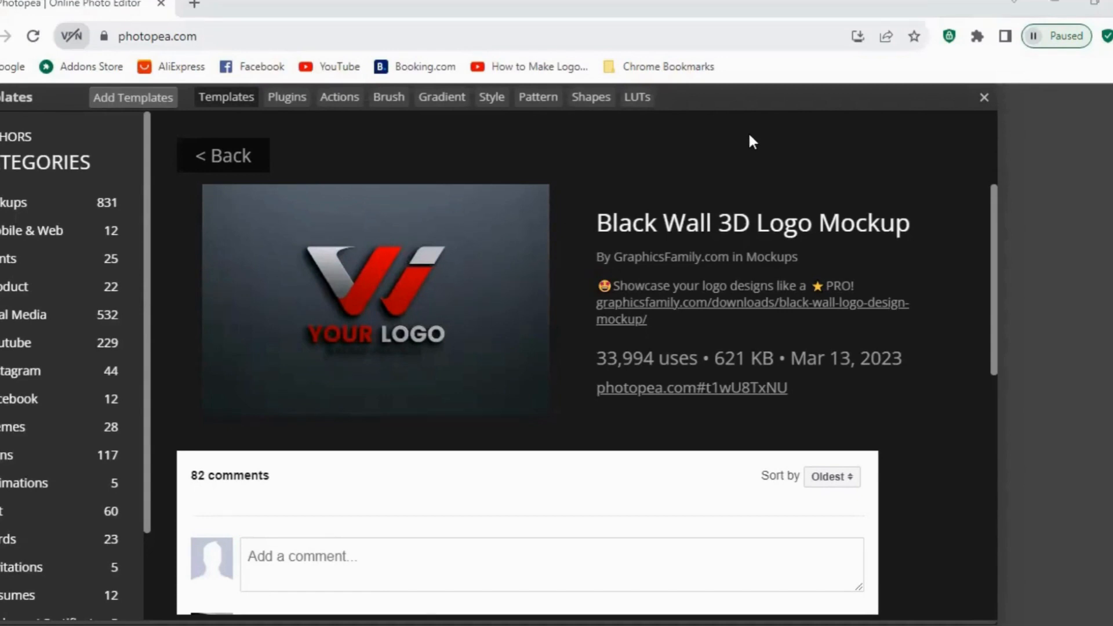
Step: In Photopea, open the Black Wall 3D Logo Mockup template and edit its [YOUR LOGO HERE] smart object
left_click(692, 388)
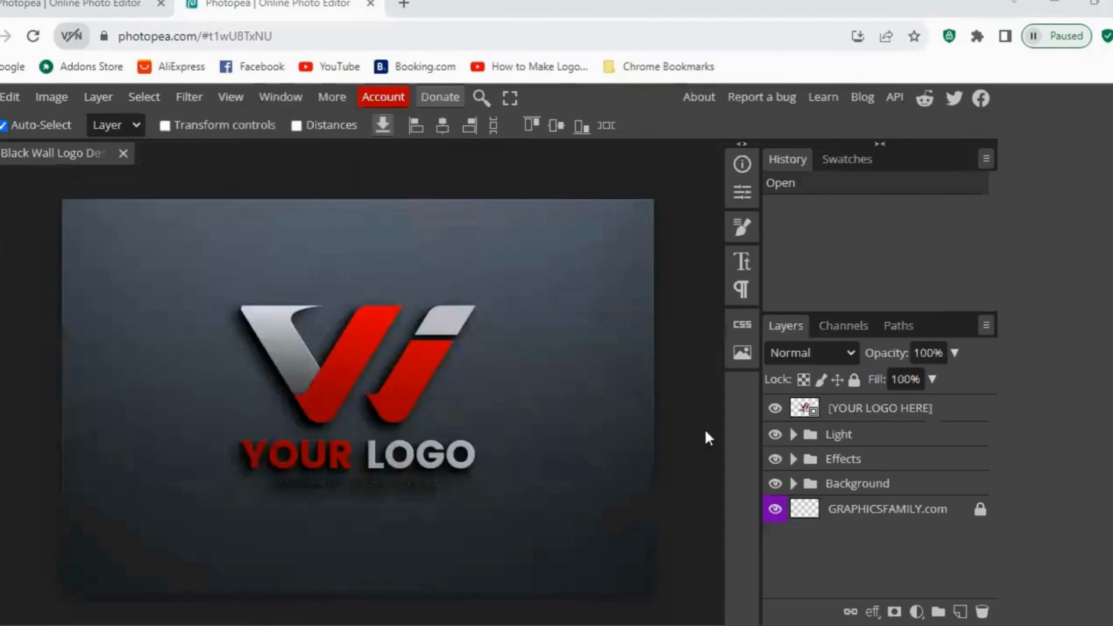
left_click(812, 411)
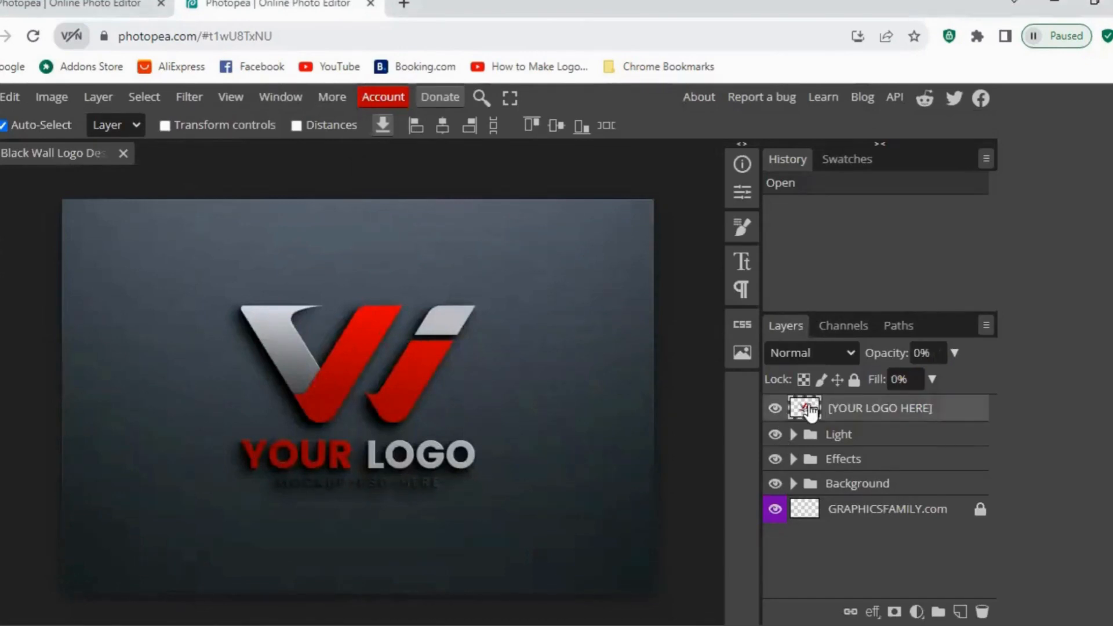
double_click(812, 411)
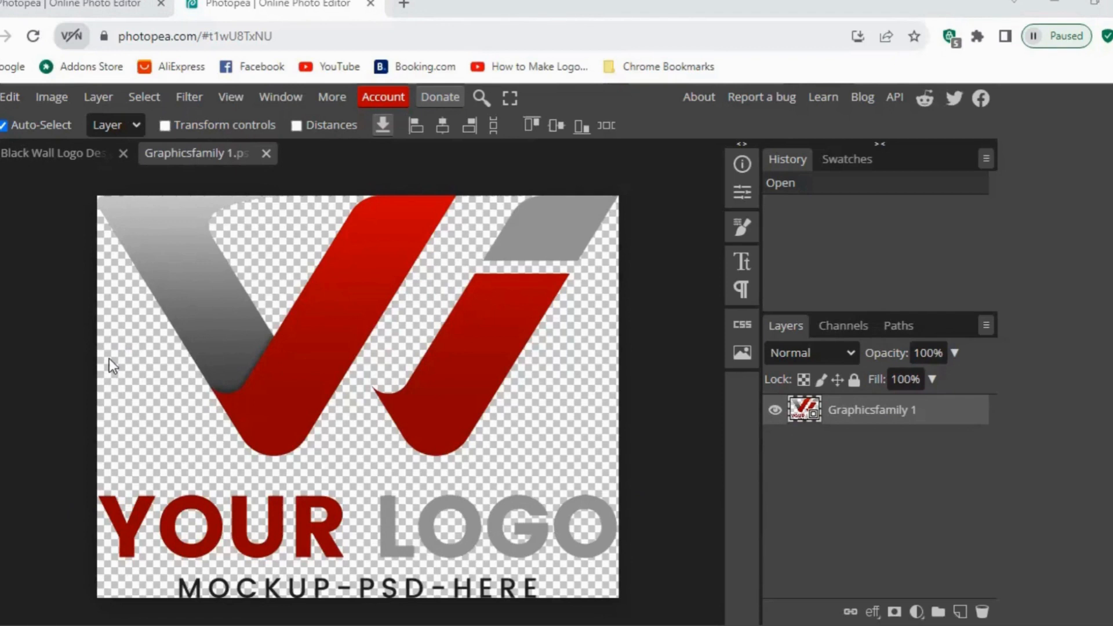
Step: Place the 3D Logo Test image in the smart object, scale it to about 118% and centre it over the placeholder logo
left_click_drag(109, 358, 416, 412)
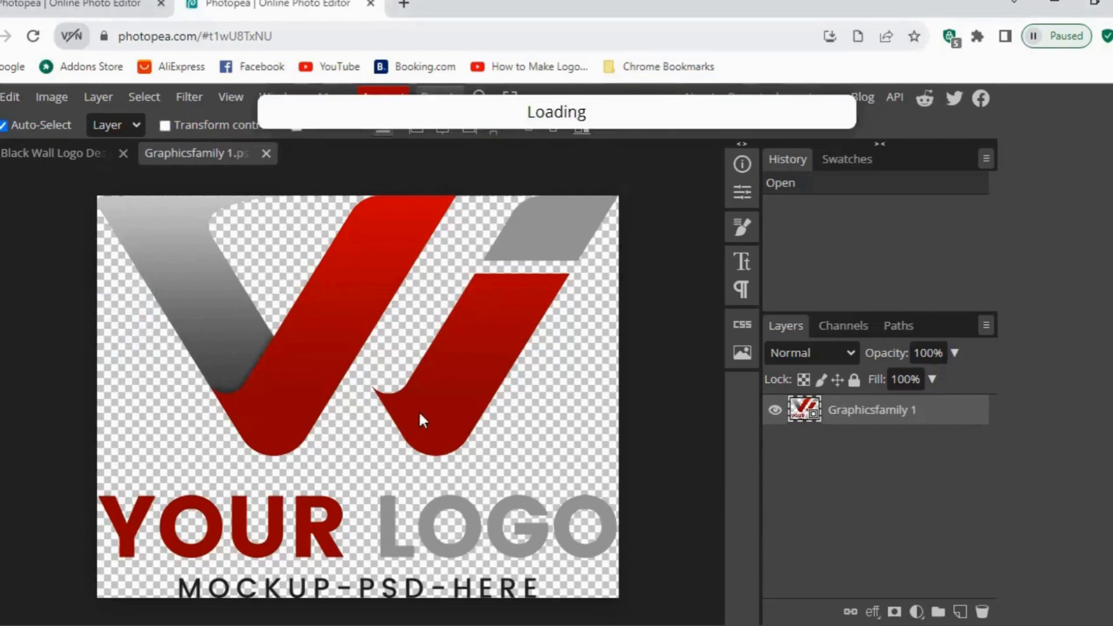
left_click_drag(619, 385, 633, 385)
left_click_drag(157, 395, 79, 378)
left_click_drag(354, 388, 354, 372)
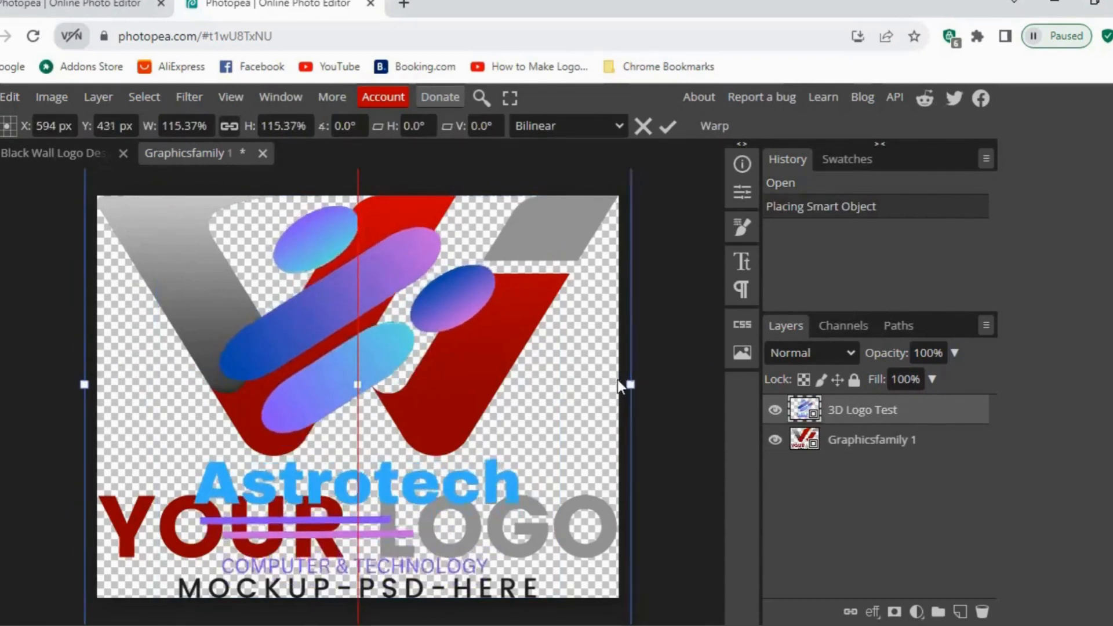
left_click_drag(631, 385, 642, 385)
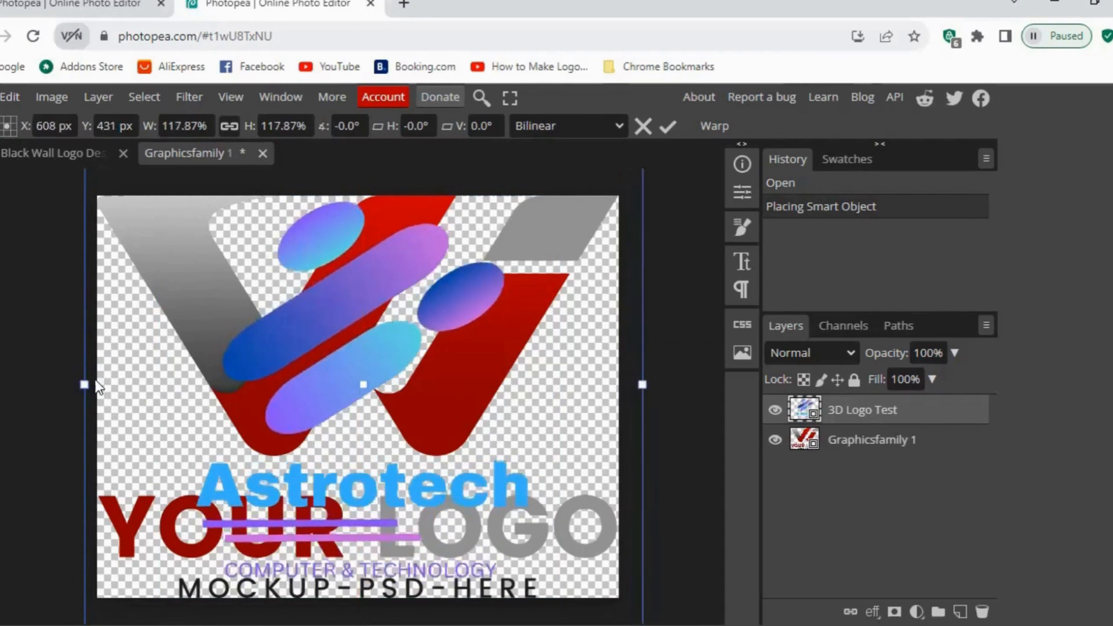
left_click_drag(84, 384, 82, 384)
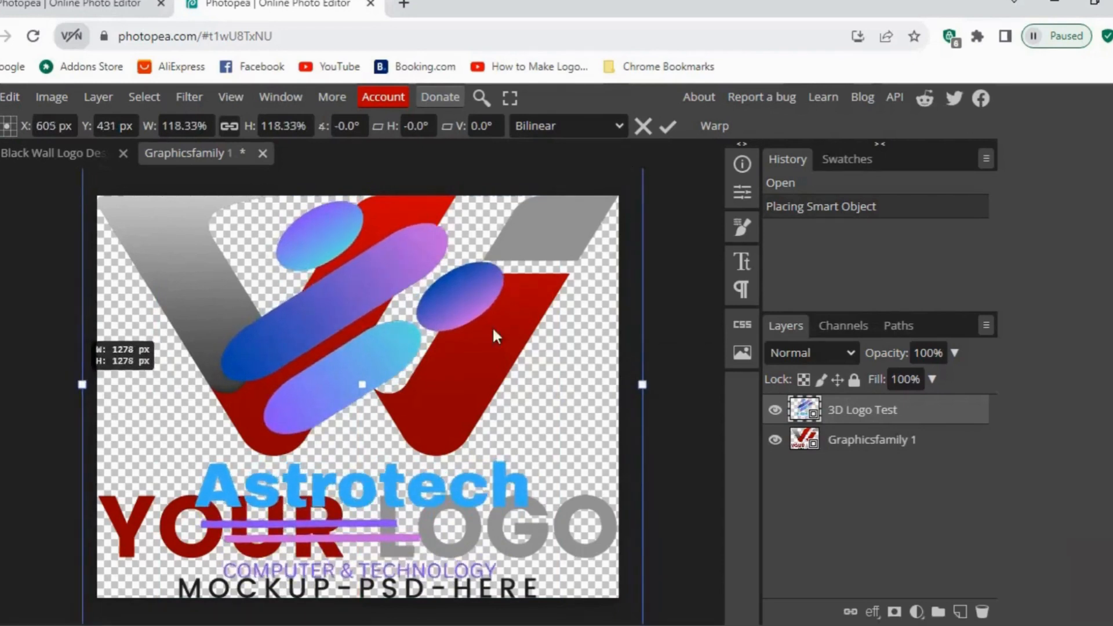
Step: Hide the Graphicsfamily 1 placeholder layer and save the smart object
left_click(776, 441)
left_click(1, 97)
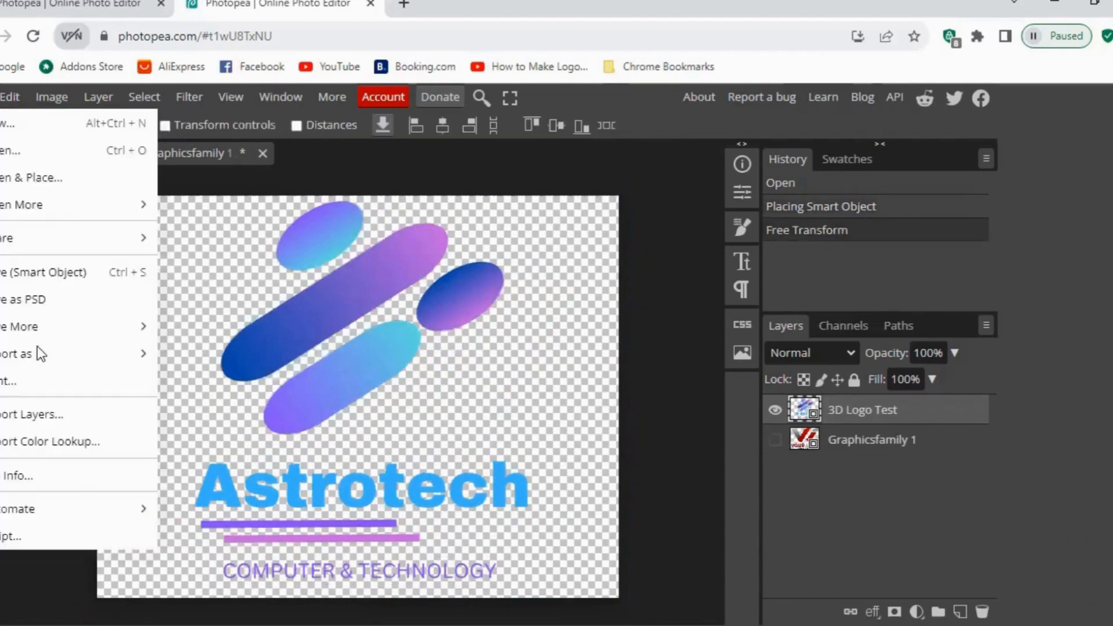
left_click(6, 283)
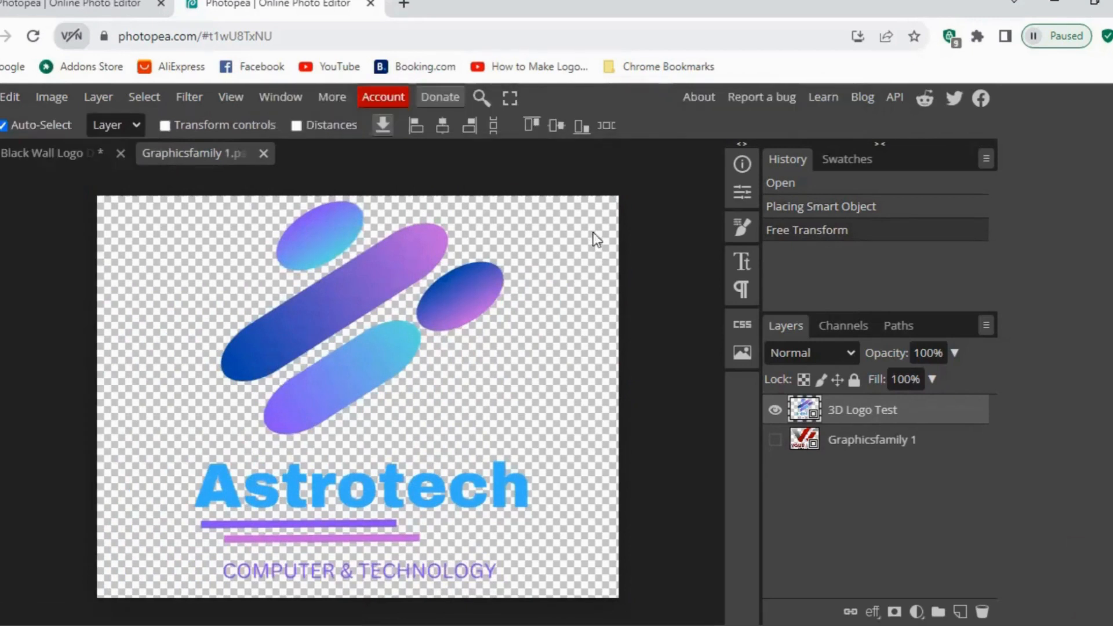
Step: Return to the Black Wall Logo mockup document and examine the Astrotech logo on the wall up close and at full view
left_click(47, 150)
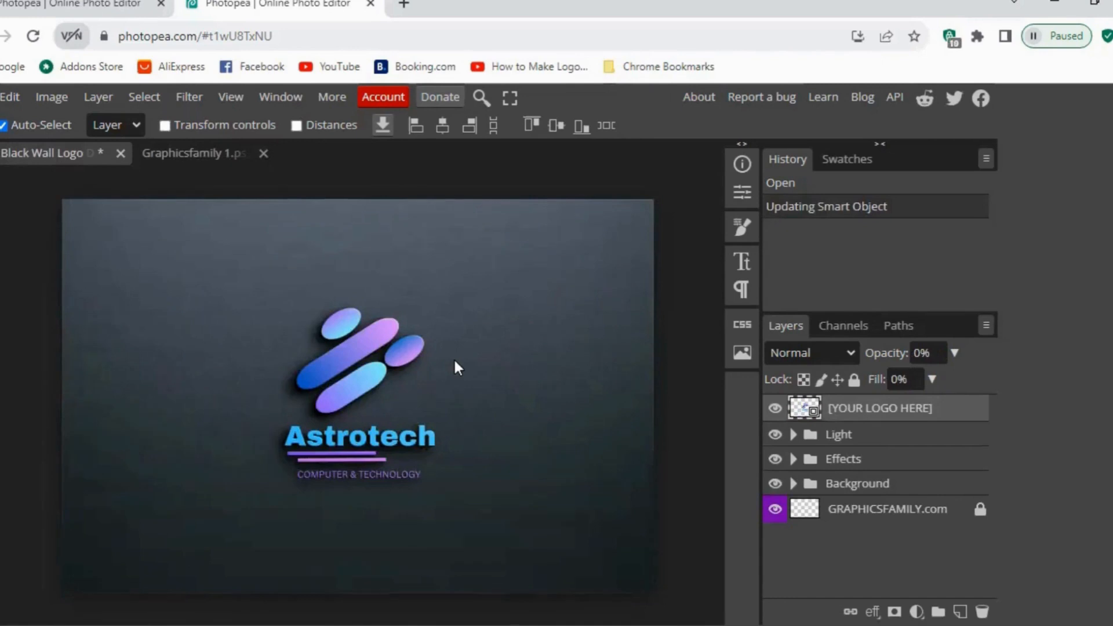
key("ctrl+plus")
key("ctrl+plus")
key("ctrl+minus")
key("ctrl+minus")
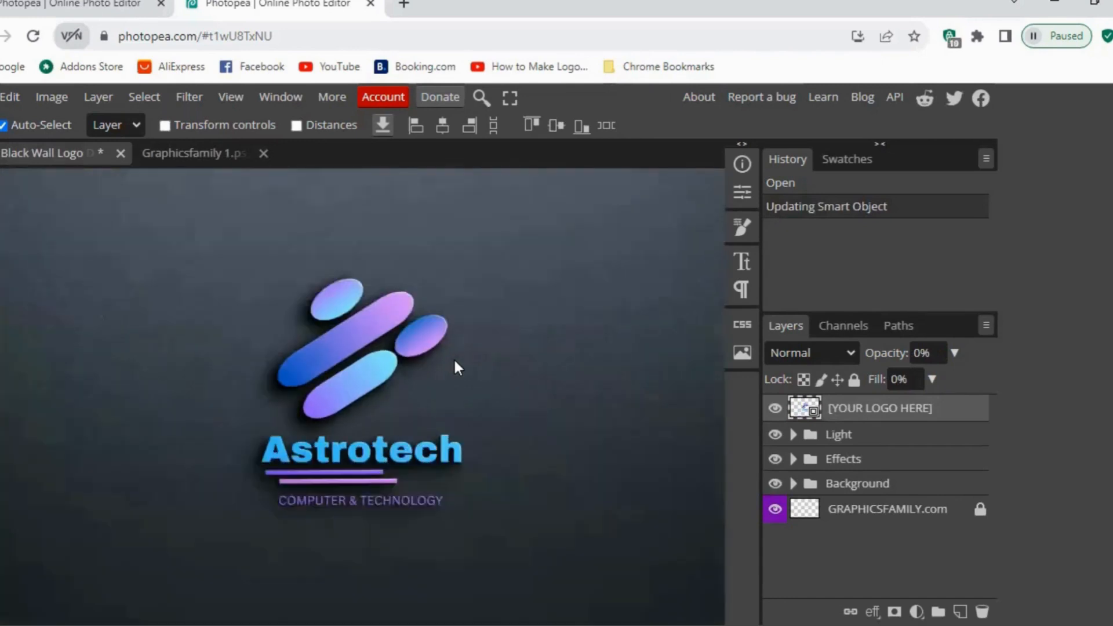
key("ctrl+plus")
key("ctrl+plus")
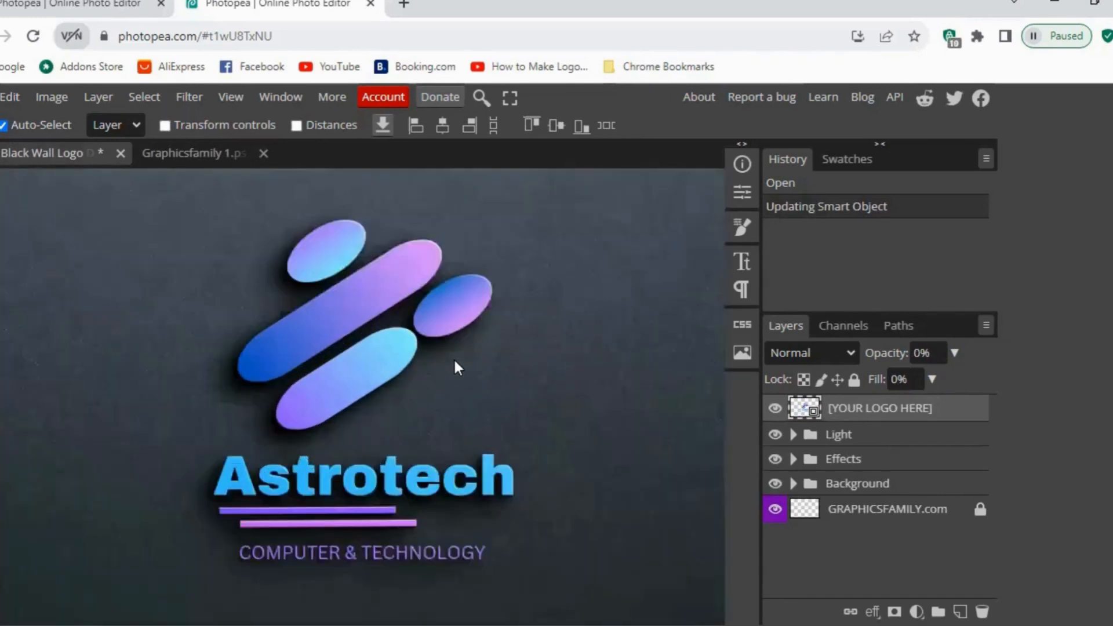
key("ctrl+minus")
key("ctrl+minus")
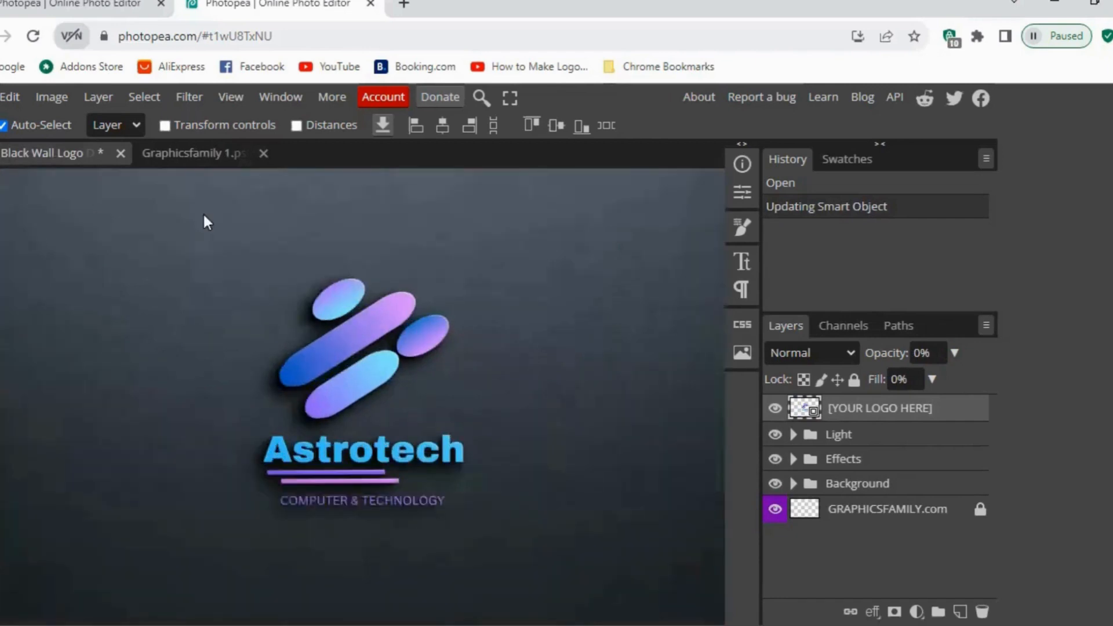
Step: Export the Black Wall Logo mockup as a 1350 × 900 px PNG at 100% quality and save it
left_click(1, 97)
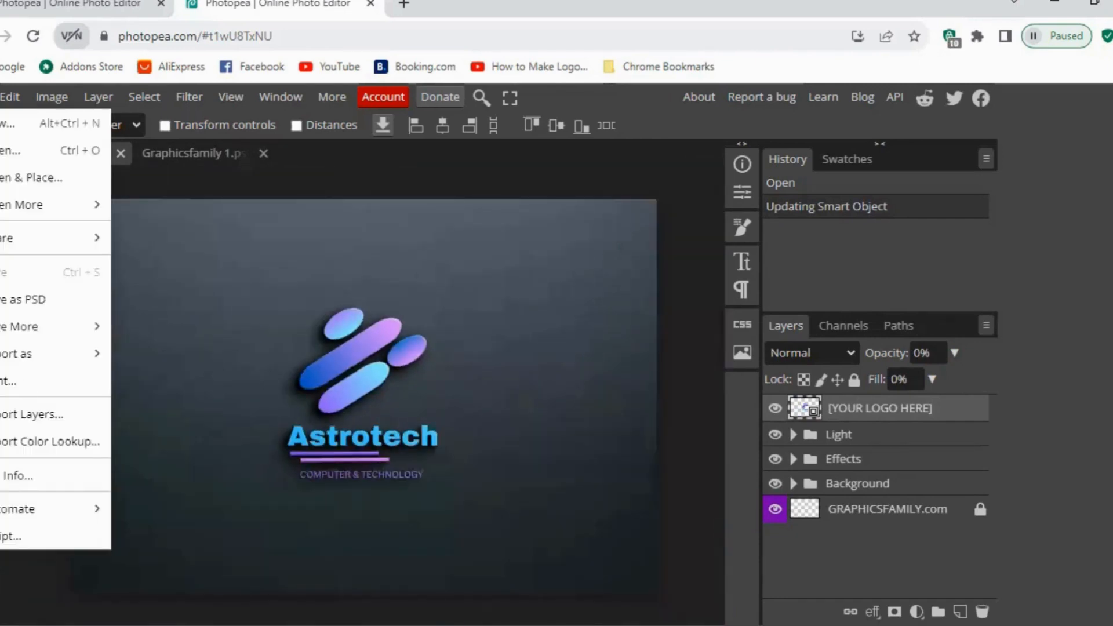
mouse_move(7, 352)
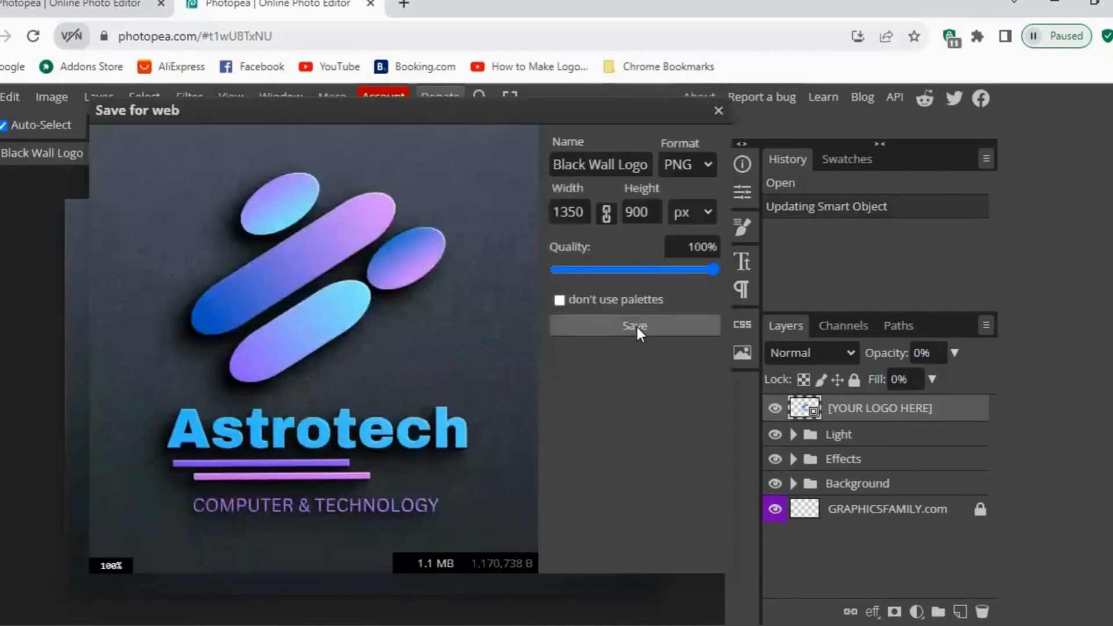
left_click(635, 324)
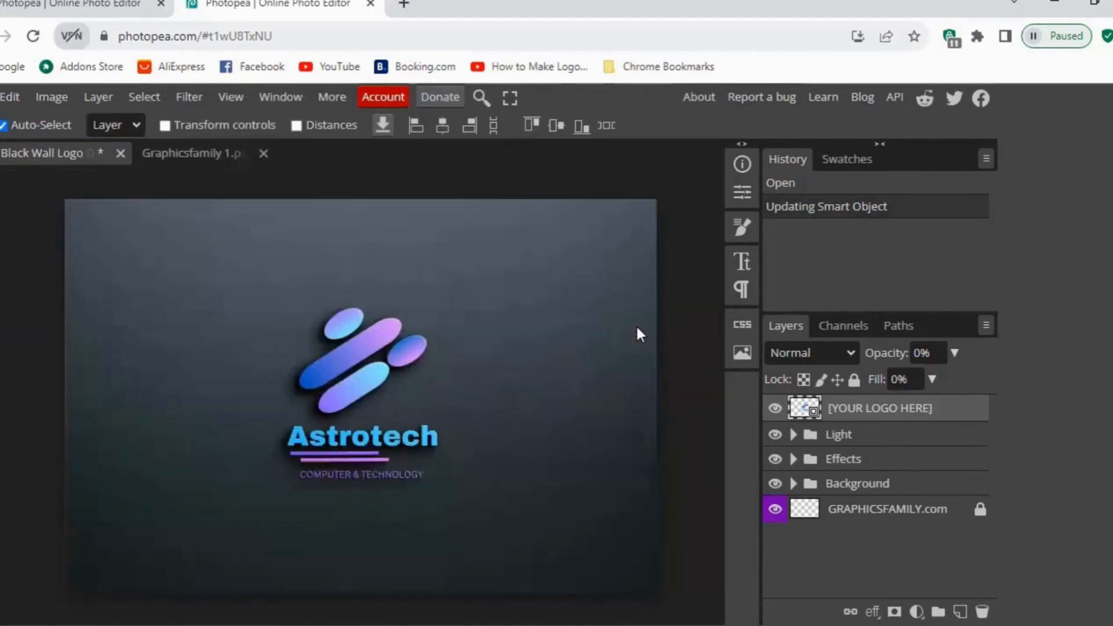